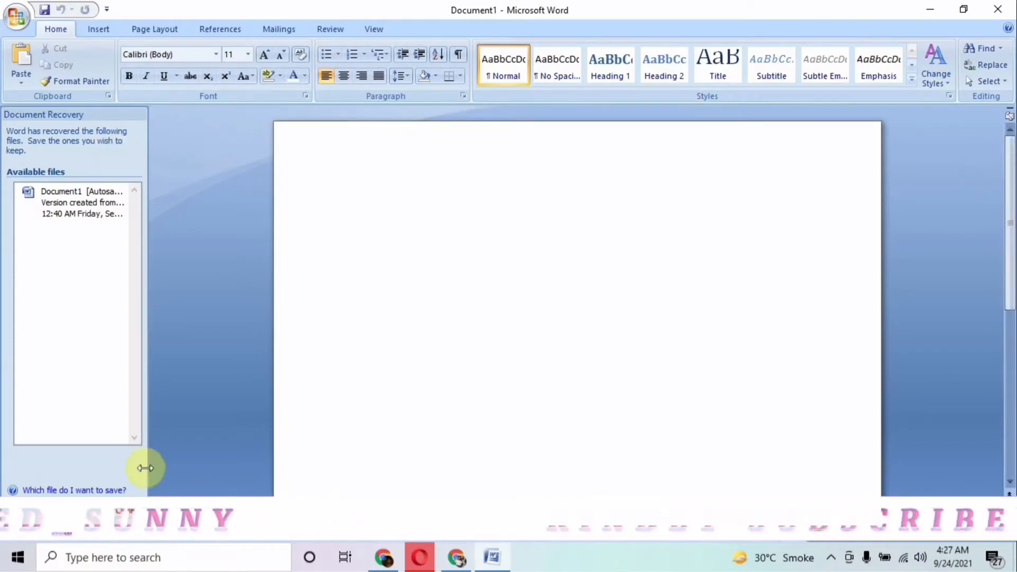
# Close the Document Recovery pane and place the text cursor on the blank page.
pyautogui.click(126, 511)
pyautogui.click(354, 228)
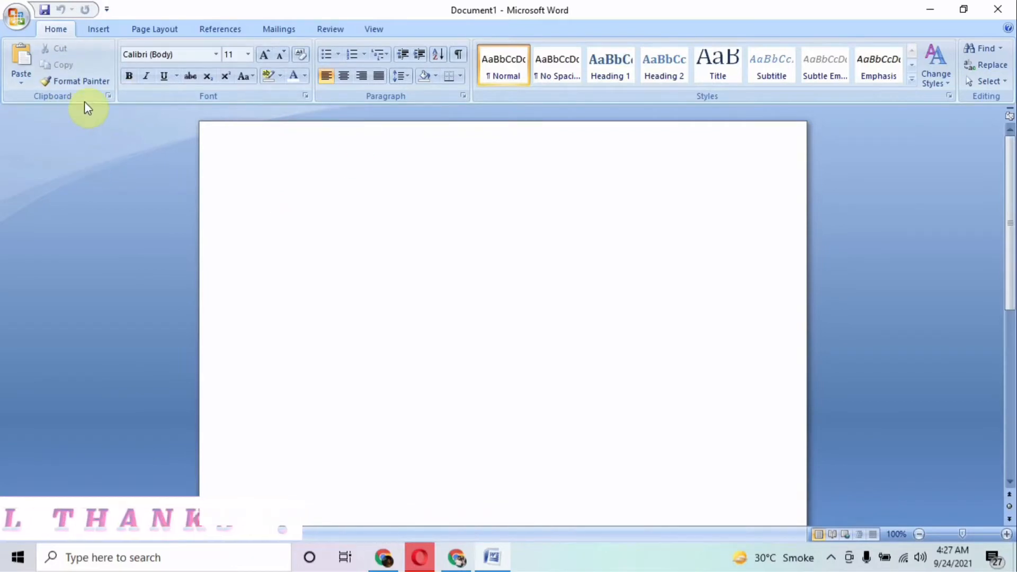
pyautogui.click(80, 81)
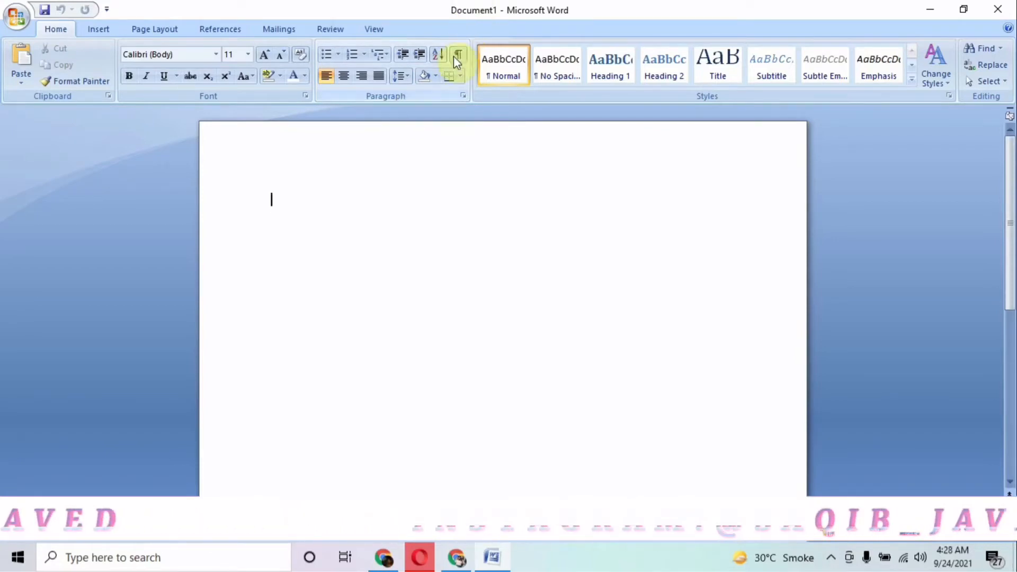
# Browse the built-in cover page designs and insert the Exposure cover page.
pyautogui.click(100, 29)
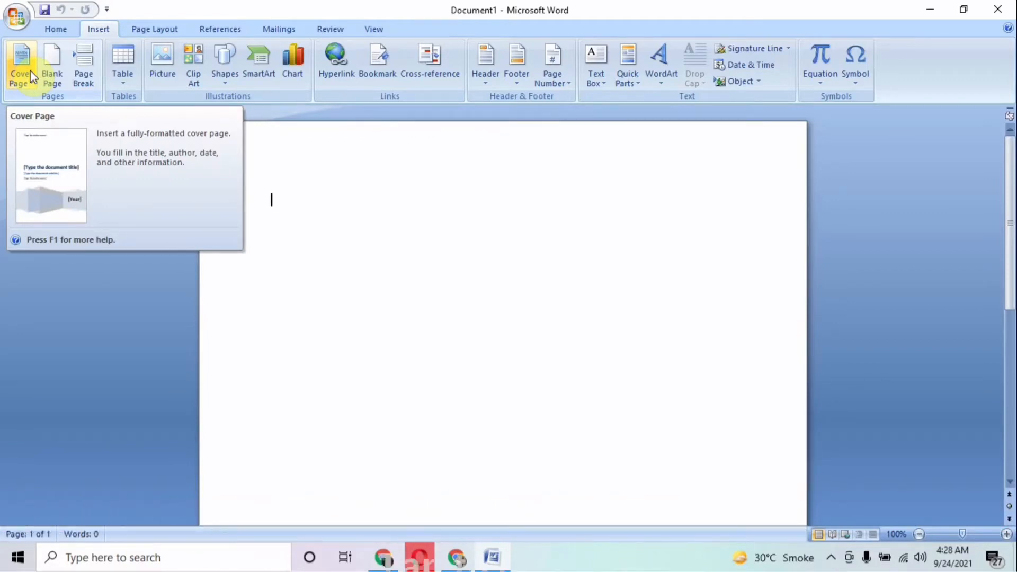
pyautogui.click(26, 73)
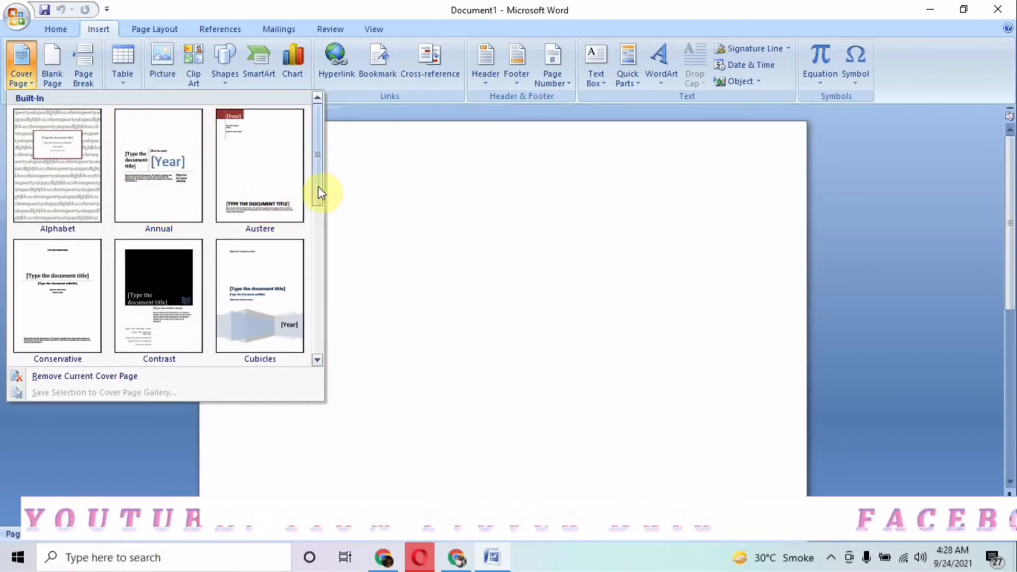
pyautogui.moveTo(318, 186); pyautogui.dragTo(325, 357)
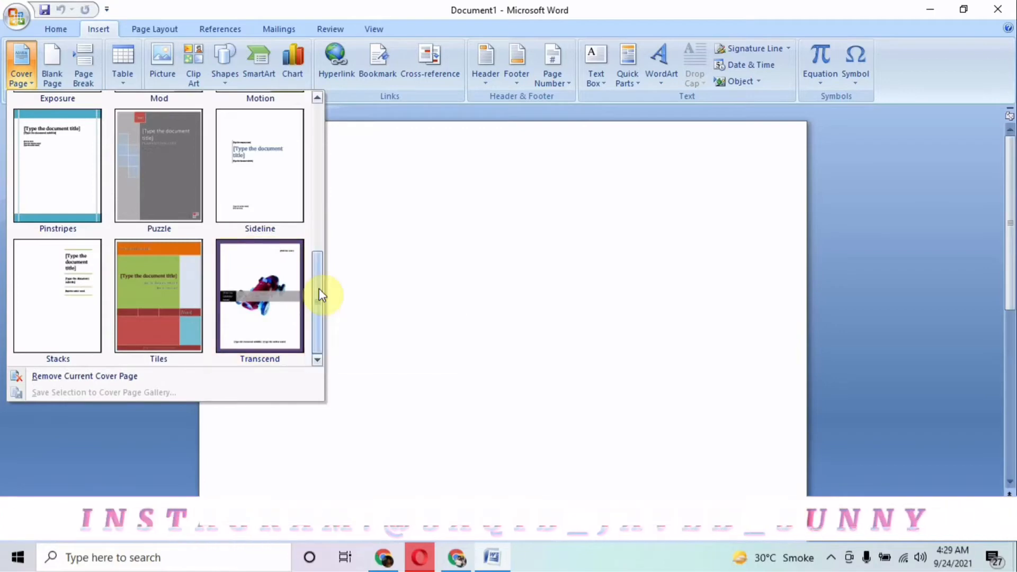
pyautogui.moveTo(320, 291); pyautogui.dragTo(332, 183)
pyautogui.click(330, 198)
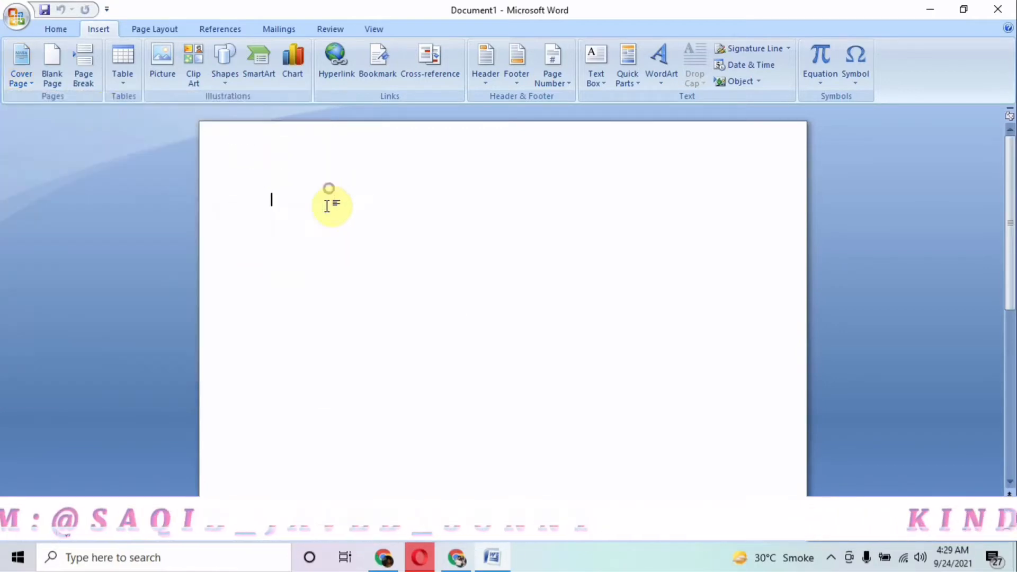
pyautogui.click(19, 74)
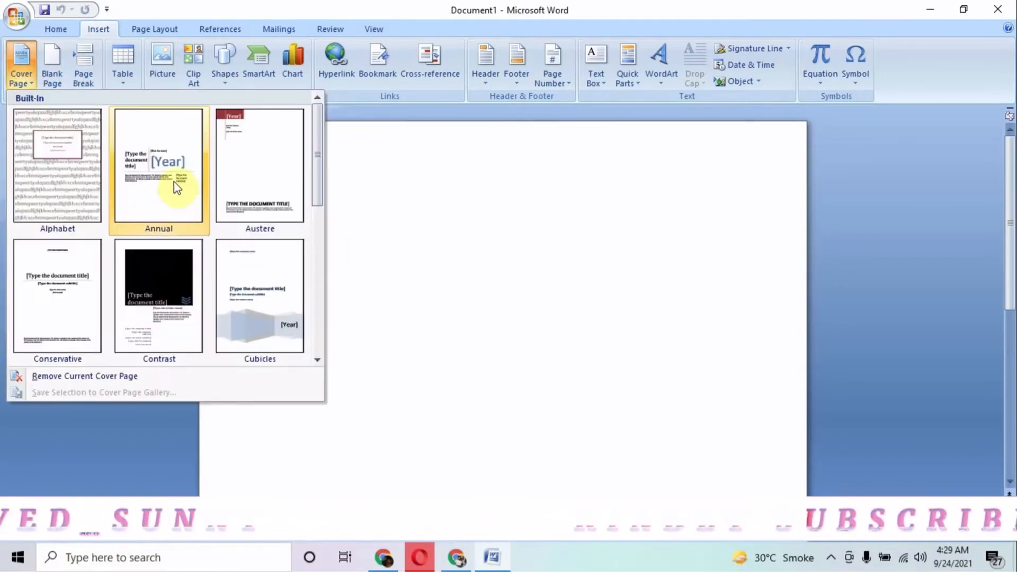
pyautogui.moveTo(319, 169); pyautogui.dragTo(315, 256)
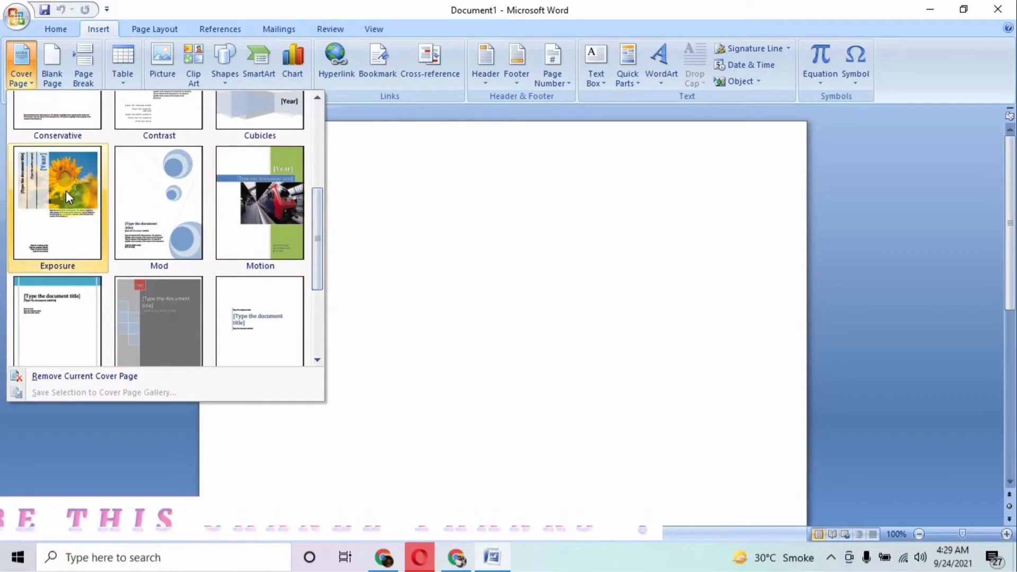
pyautogui.click(66, 192)
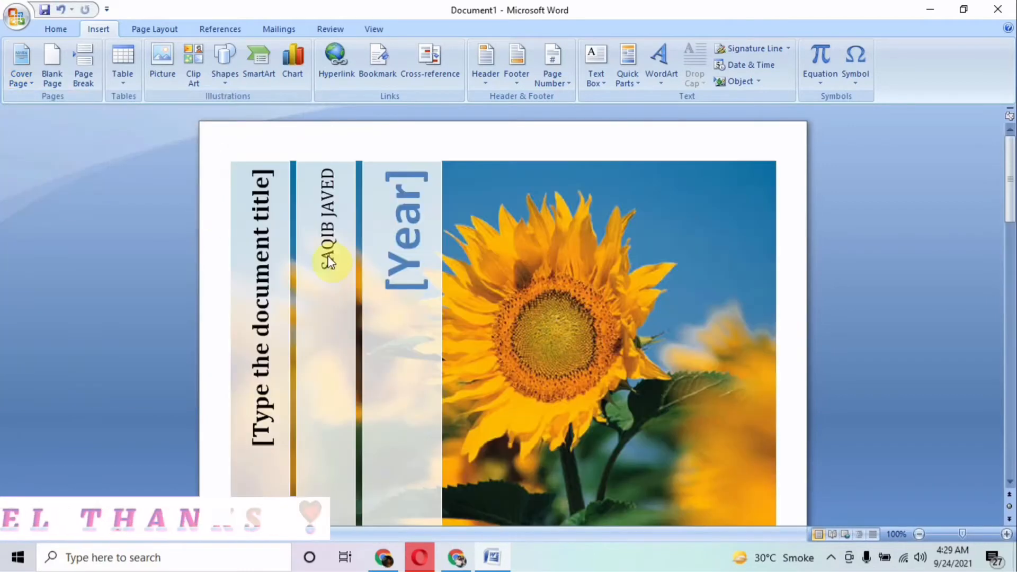
# Replace the year placeholder on the sunflower cover page with 2001.
pyautogui.moveTo(1011, 159)
pyautogui.mouseDown()
pyautogui.moveTo(1012, 223)
pyautogui.moveTo(1011, 164)
pyautogui.mouseUp()
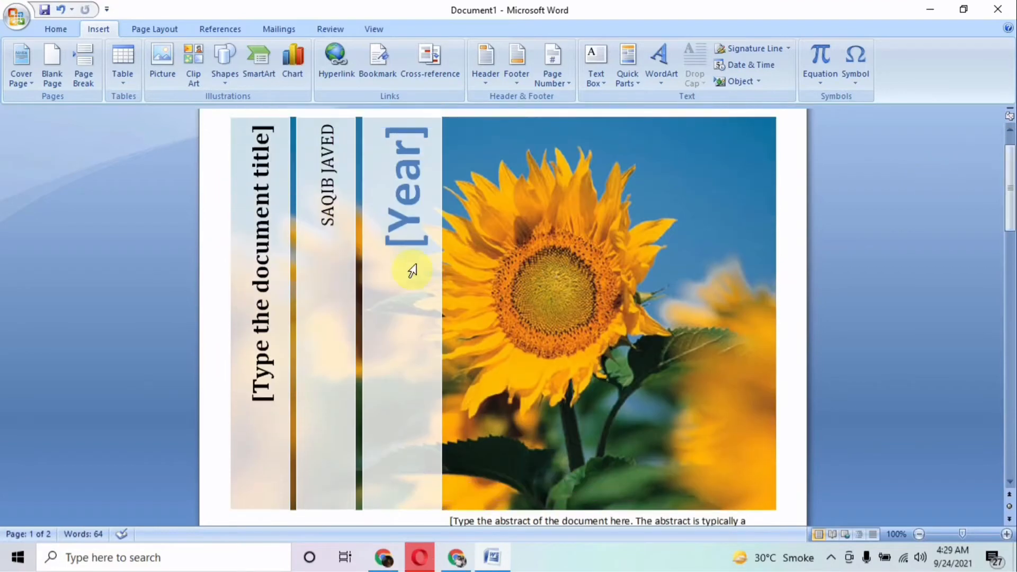
pyautogui.click(417, 218)
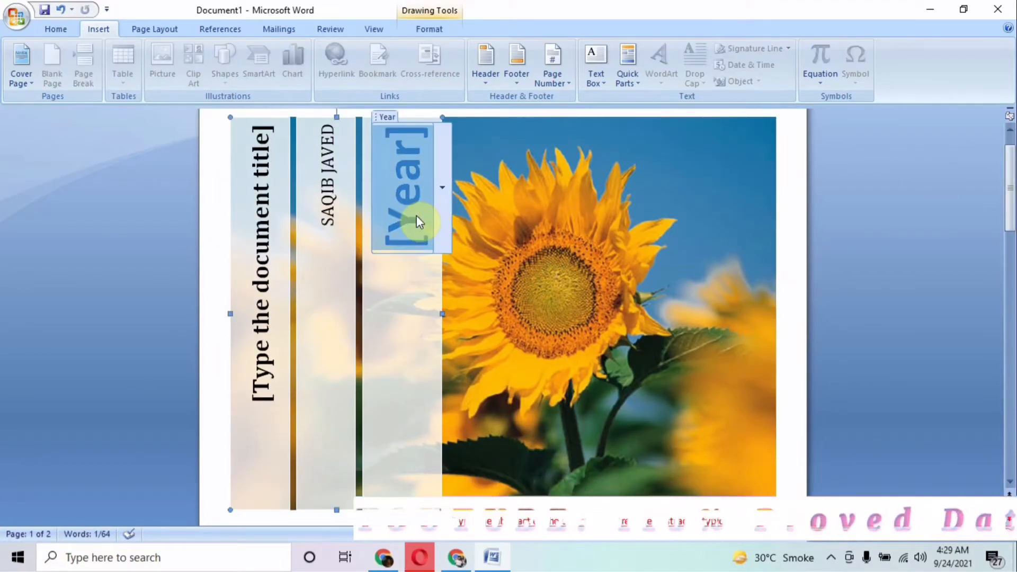
pyautogui.write('2001')
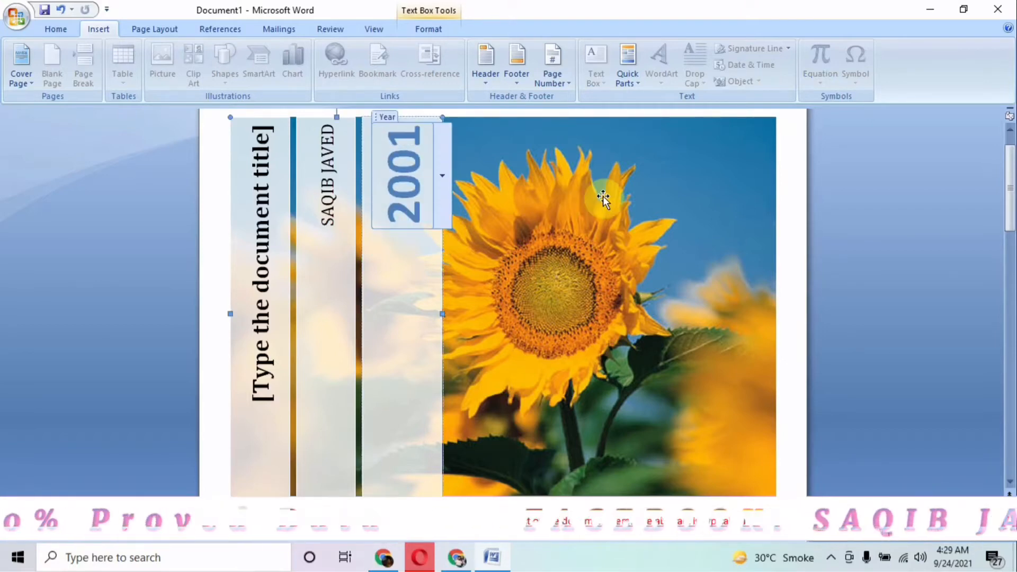
pyautogui.click(899, 185)
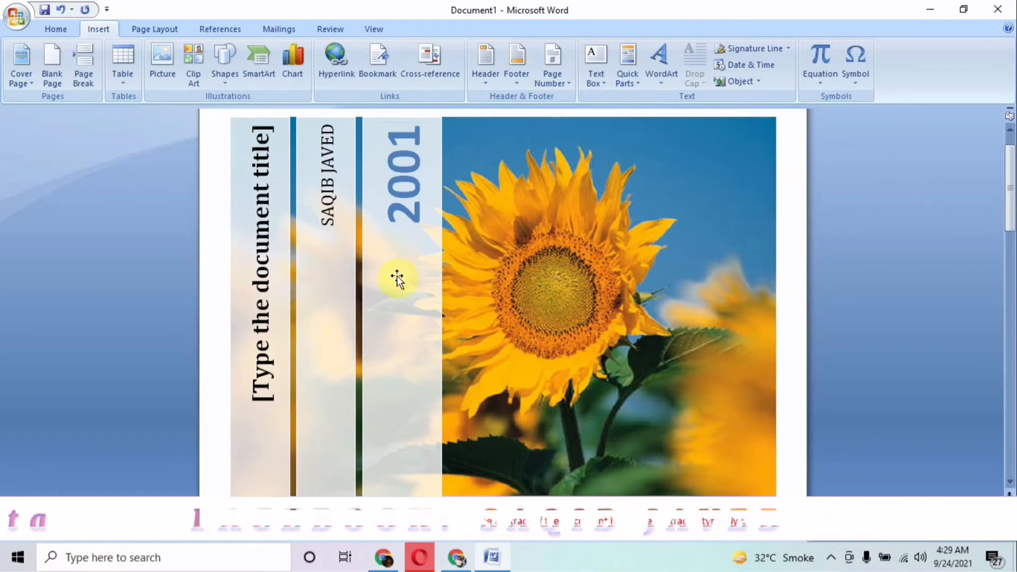
# Examine the cover page's title and company contact placeholders, continuing down to the page that follows the cover.
pyautogui.click(257, 375)
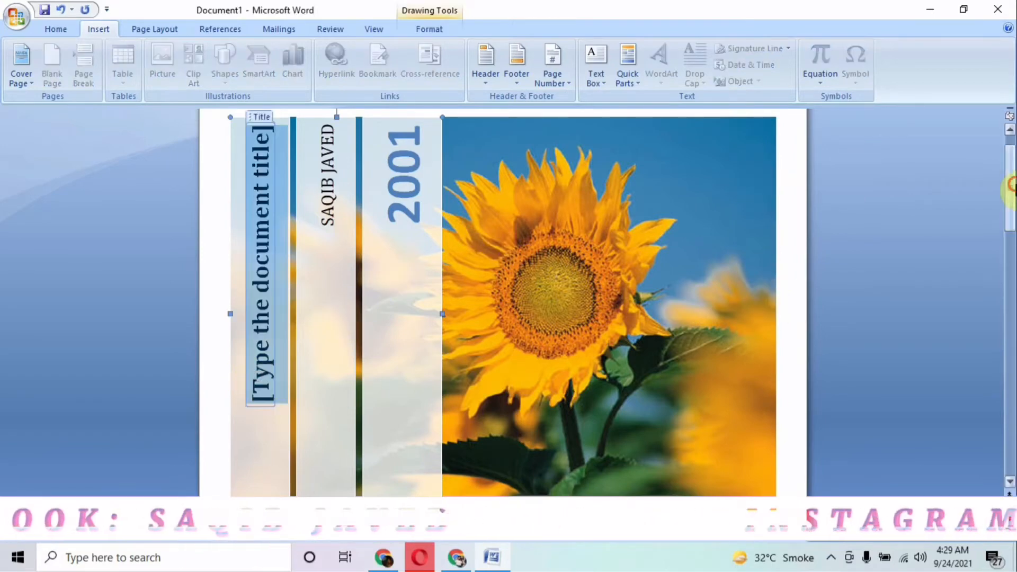
pyautogui.moveTo(1012, 185); pyautogui.dragTo(1013, 290)
pyautogui.click(583, 313)
pyautogui.click(389, 360)
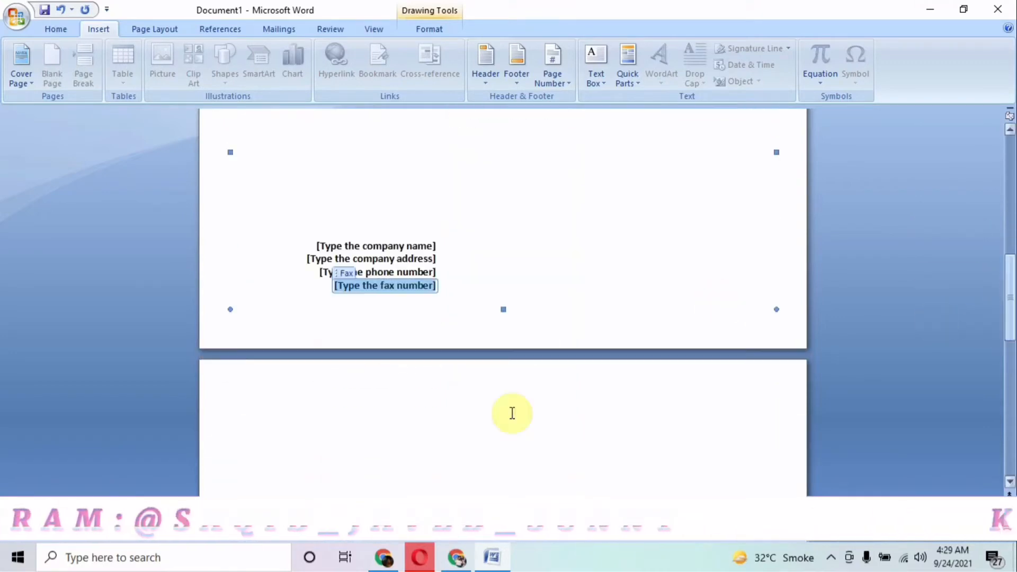
pyautogui.click(472, 450)
pyautogui.click(31, 77)
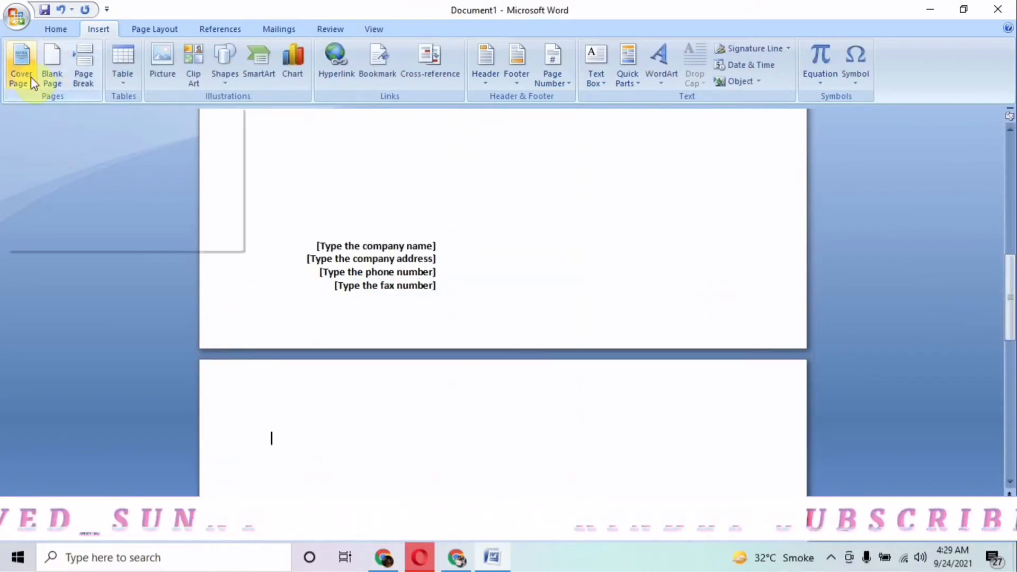
pyautogui.click(31, 81)
pyautogui.click(40, 81)
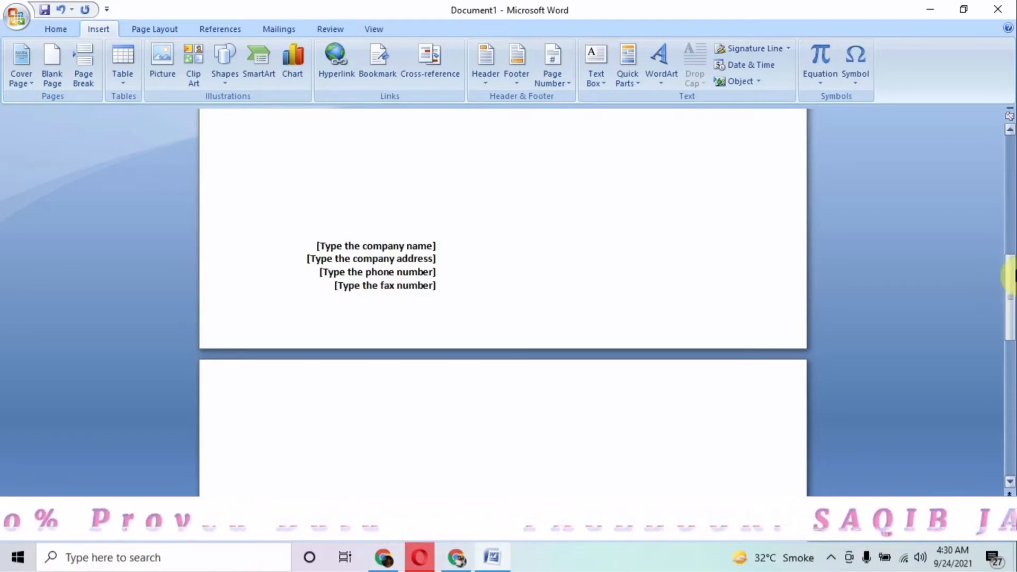
# Enter the sample text "fgsdjgjsadgjk" at the start of the page after the cover.
pyautogui.moveTo(1010, 275)
pyautogui.mouseDown()
pyautogui.moveTo(1010, 225)
pyautogui.moveTo(1011, 307)
pyautogui.mouseUp()
pyautogui.click(464, 308)
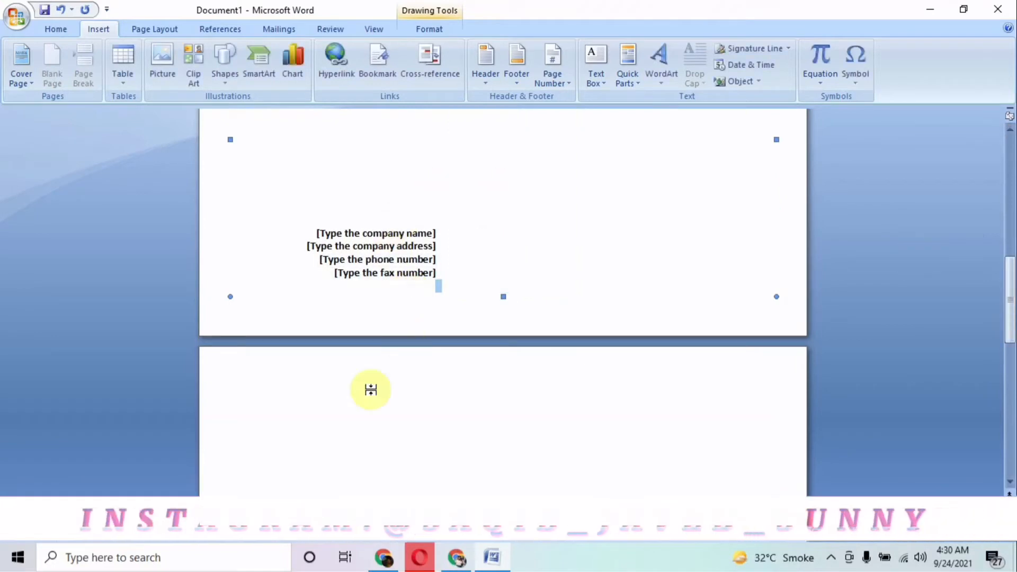
pyautogui.click(355, 404)
pyautogui.write('fgsdjgjsadgjk')
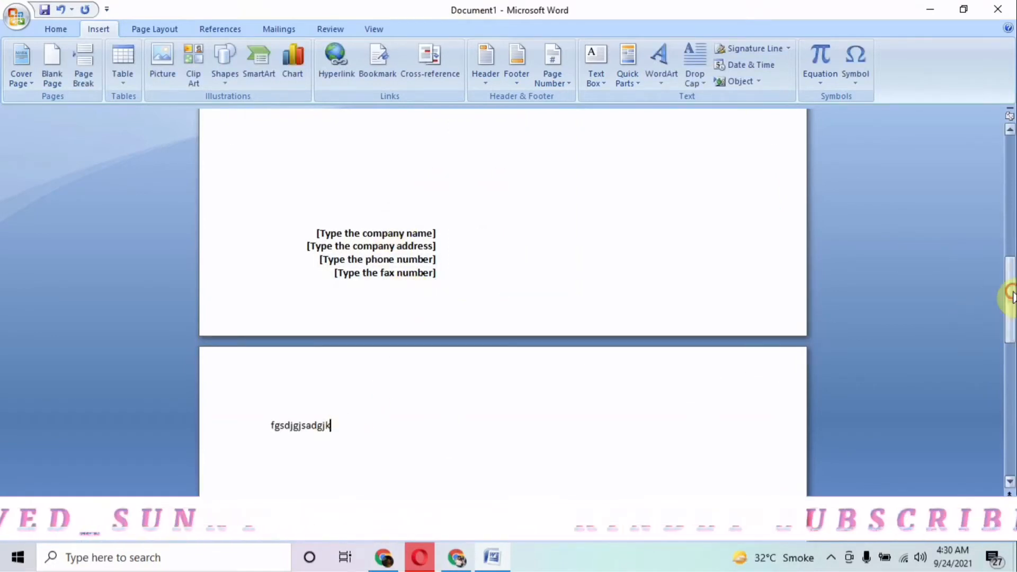
# Insert a blank page after the sample text "fgsdjgjsadgjk" on page two and go to the document's last page.
pyautogui.moveTo(1010, 295); pyautogui.dragTo(1012, 434)
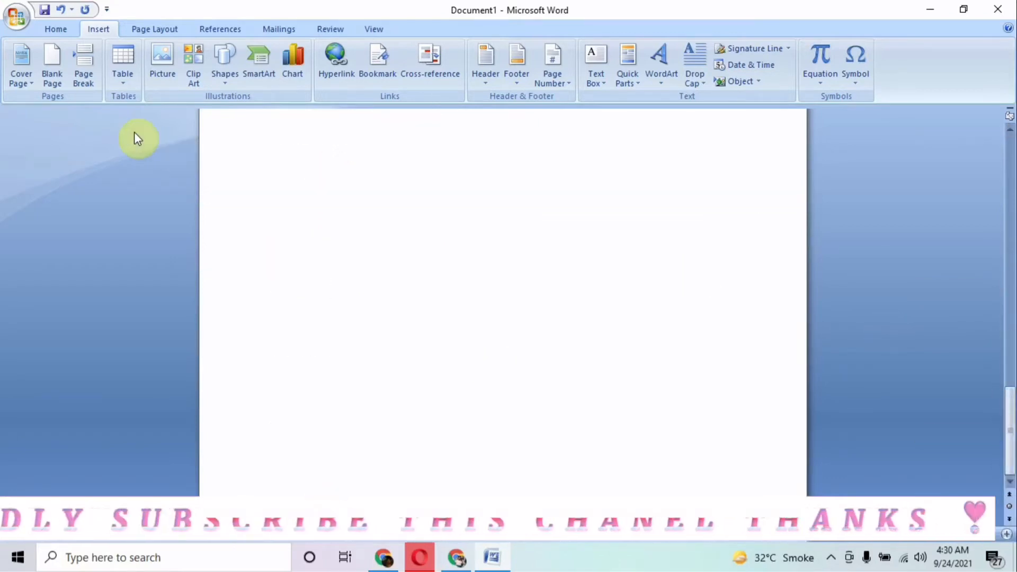
pyautogui.moveTo(1010, 443); pyautogui.dragTo(1010, 334)
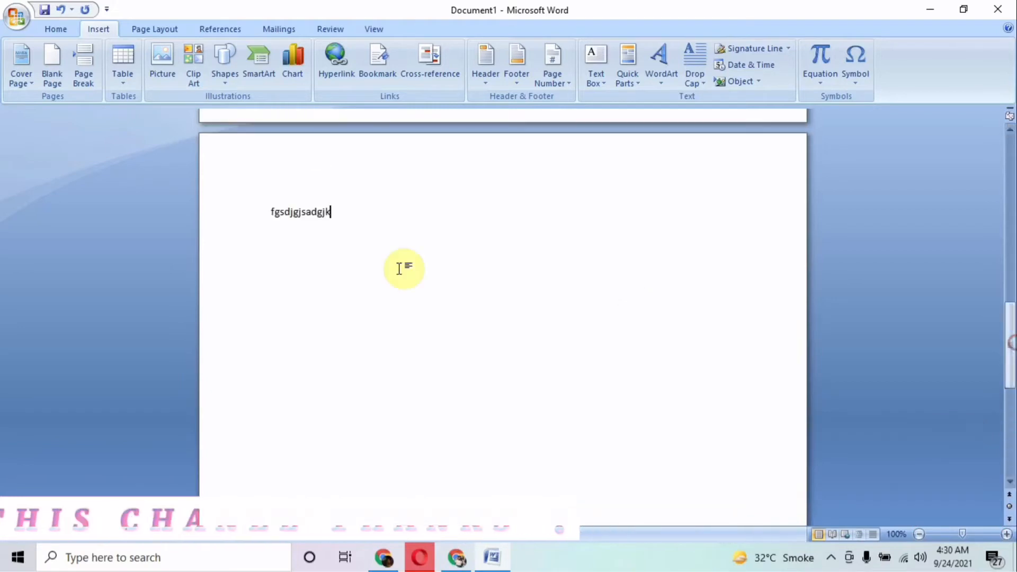
pyautogui.click(51, 62)
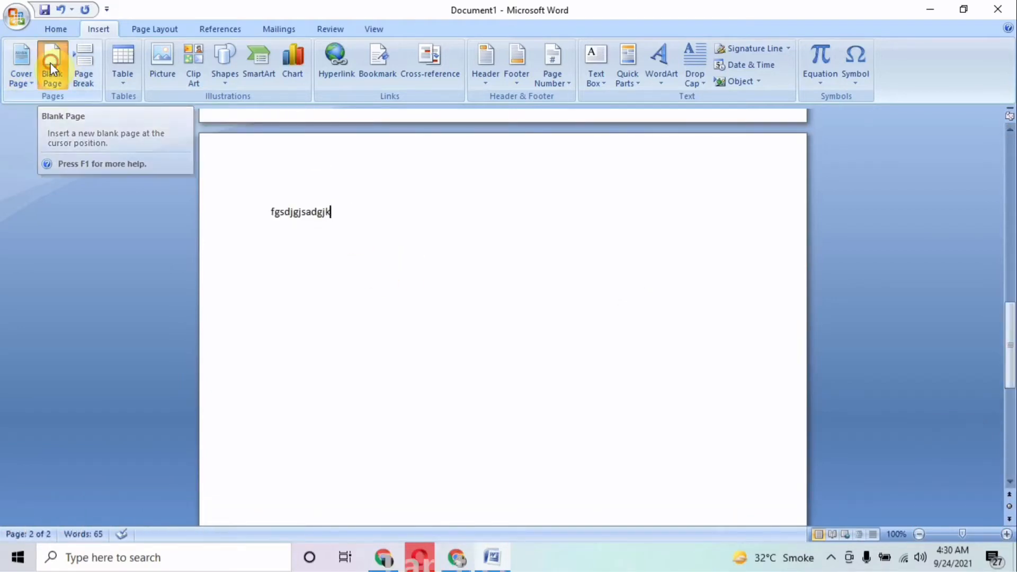
pyautogui.moveTo(1013, 340); pyautogui.dragTo(1009, 431)
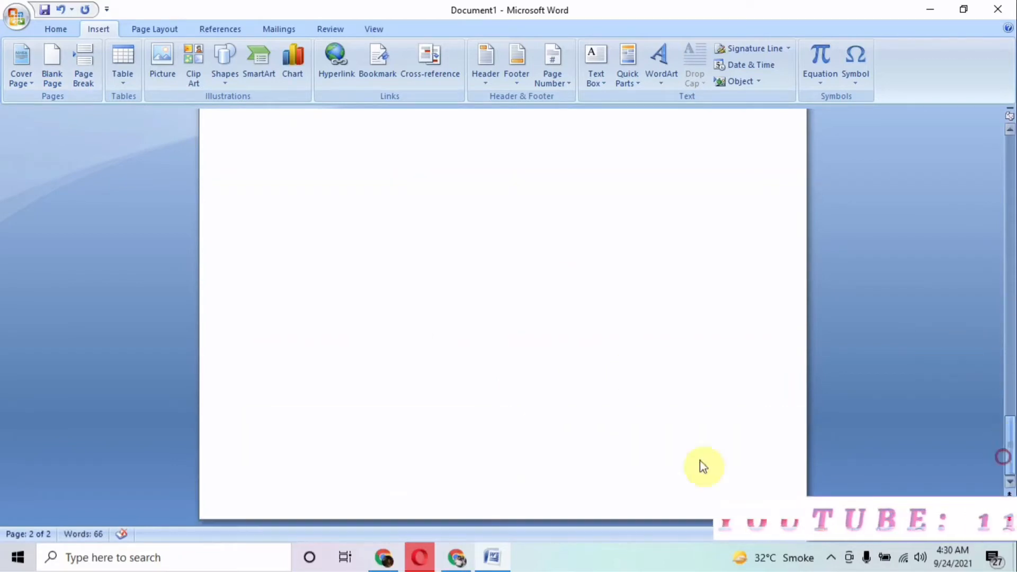
pyautogui.click(486, 249)
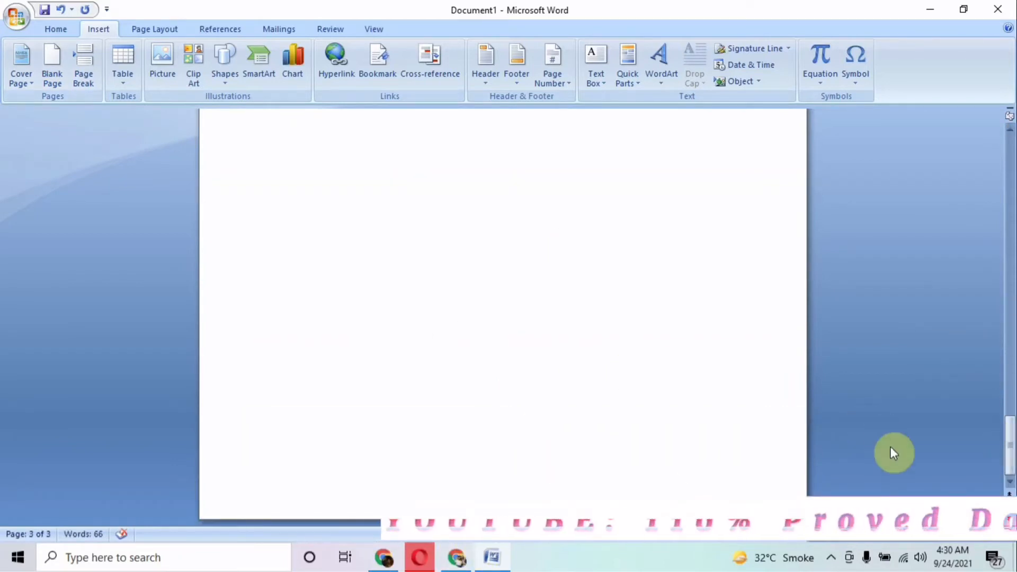
# Enter the sample text "feoirweqy" at the start of the last page.
pyautogui.moveTo(1010, 447); pyautogui.dragTo(1010, 323)
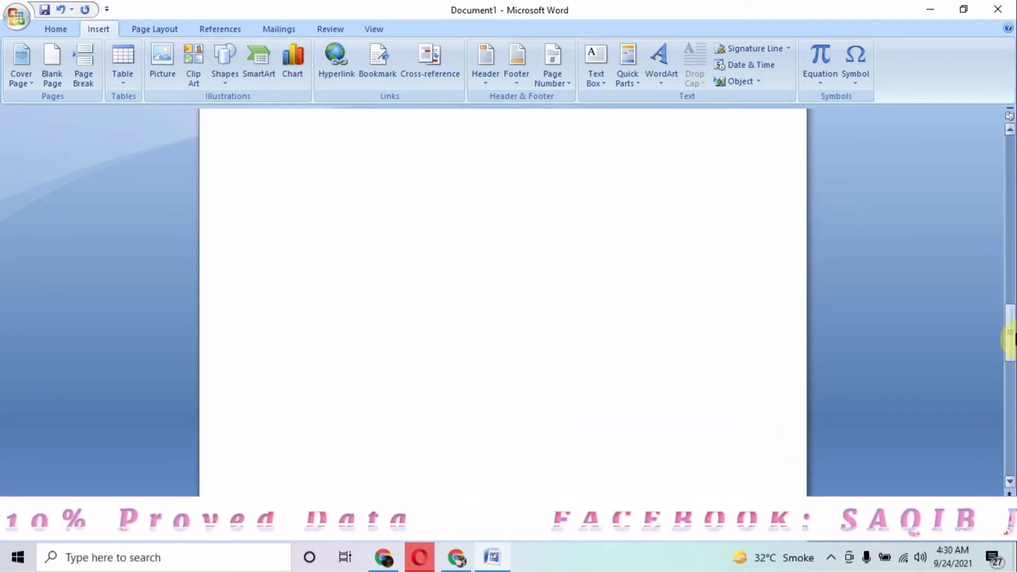
pyautogui.click(1012, 332)
pyautogui.moveTo(1012, 331); pyautogui.dragTo(1011, 363)
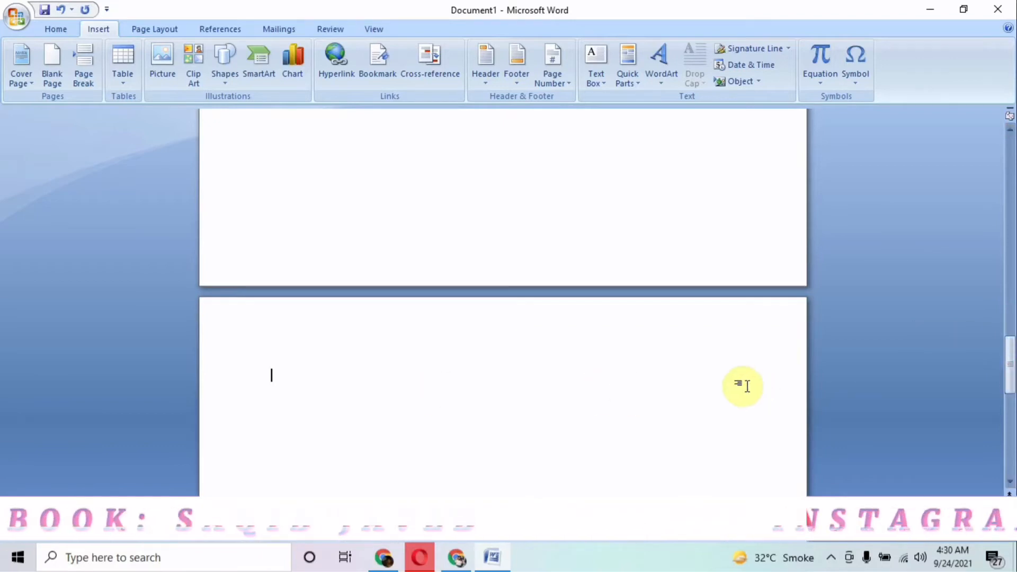
pyautogui.write('feoirweqy')
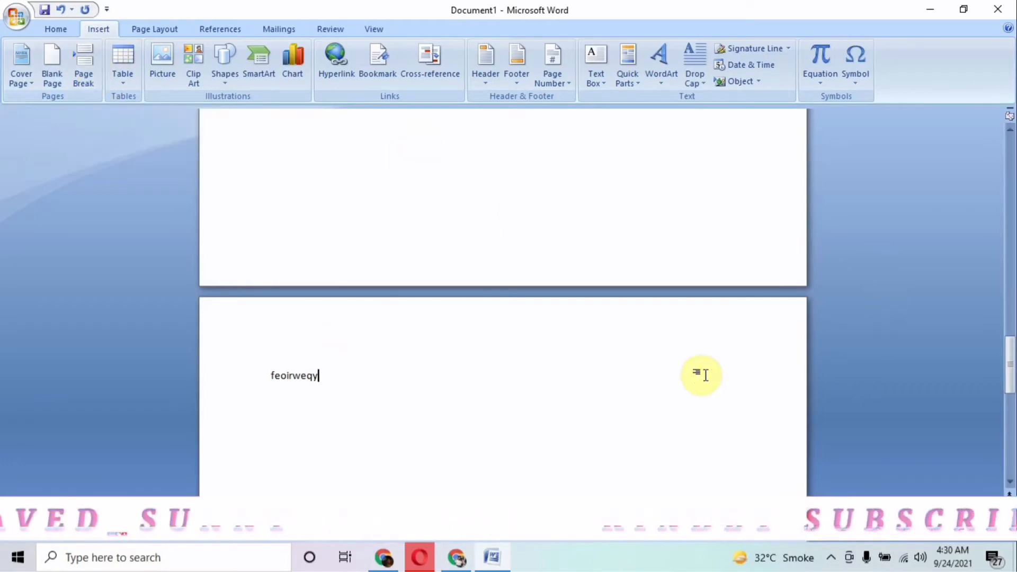
# Insert a page break right after "fgsdjgjsadgjk" on page two.
pyautogui.moveTo(1013, 347); pyautogui.dragTo(1010, 260)
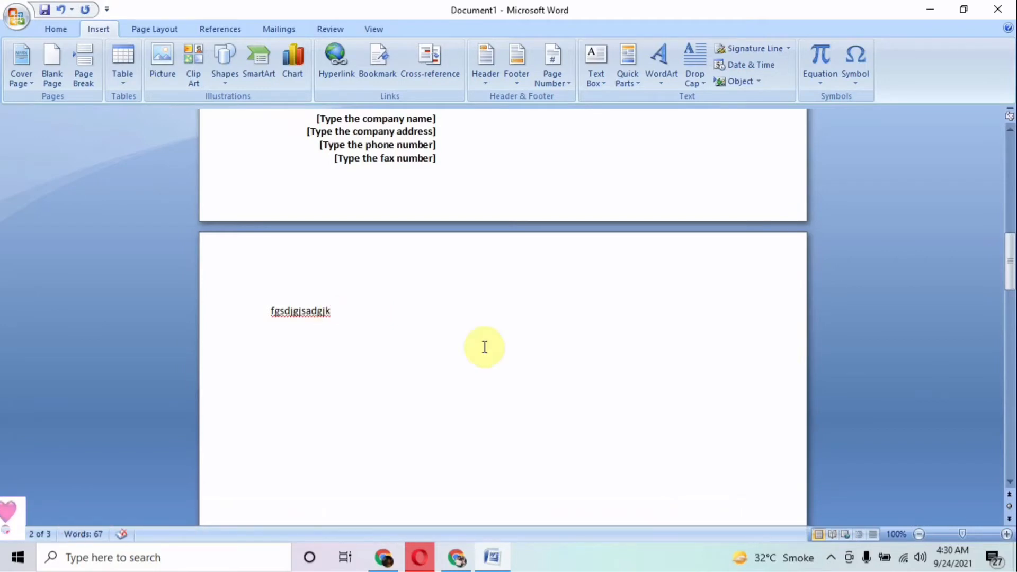
pyautogui.moveTo(1008, 257)
pyautogui.mouseDown()
pyautogui.moveTo(1012, 307)
pyautogui.moveTo(1011, 275)
pyautogui.mouseUp()
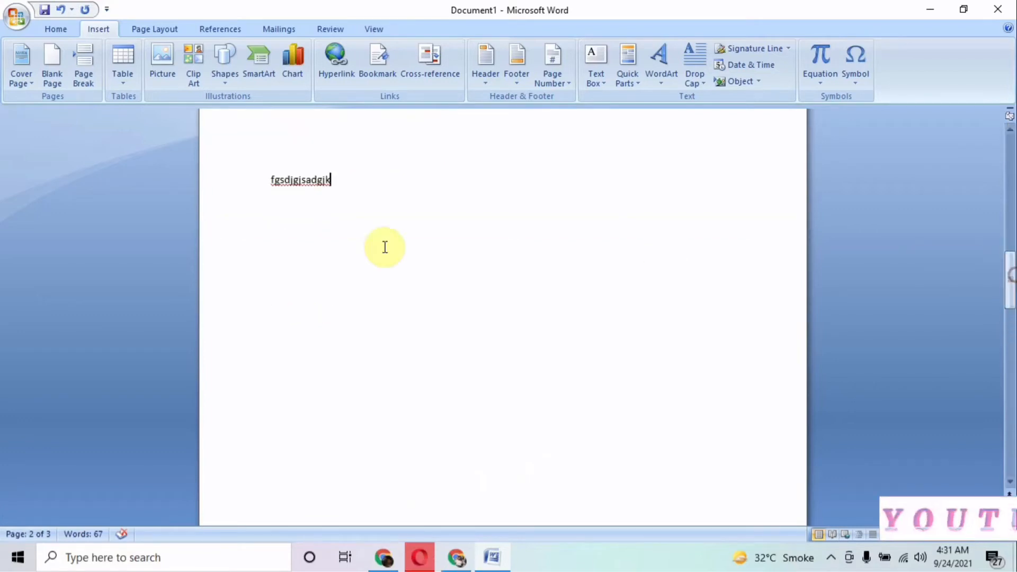
pyautogui.click(85, 71)
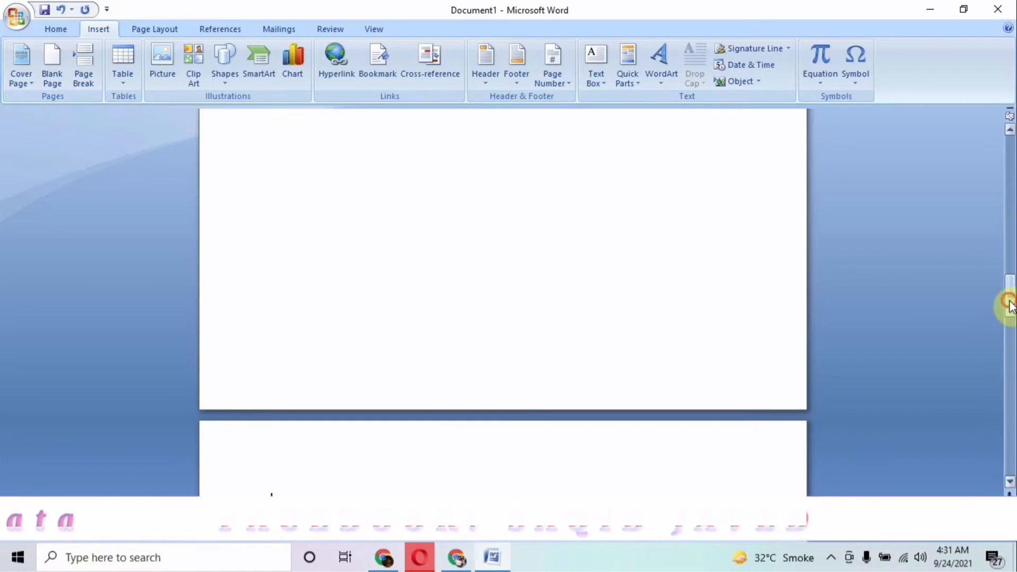
# Enter "hjkhgf" on the page after the page break and delete it again.
pyautogui.moveTo(1007, 289); pyautogui.dragTo(1010, 242)
pyautogui.click(505, 347)
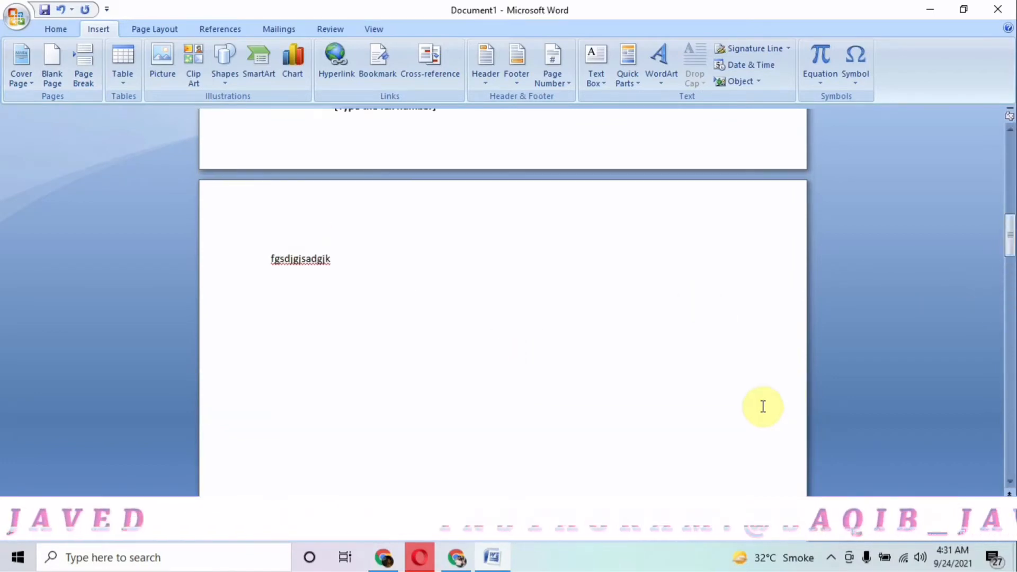
pyautogui.write('hjkhgf')
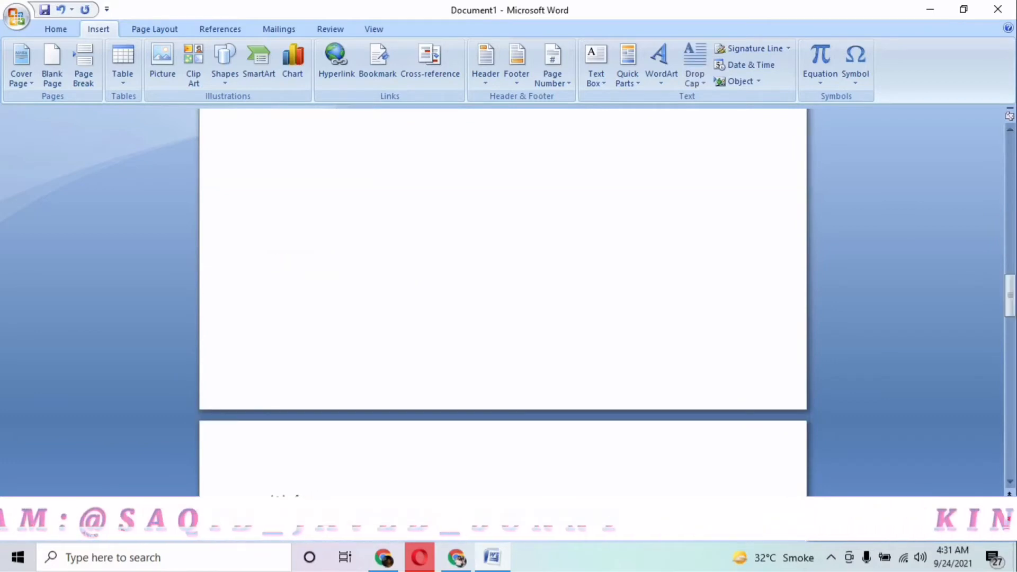
pyautogui.press('BackSpace')
pyautogui.press('BackSpace')
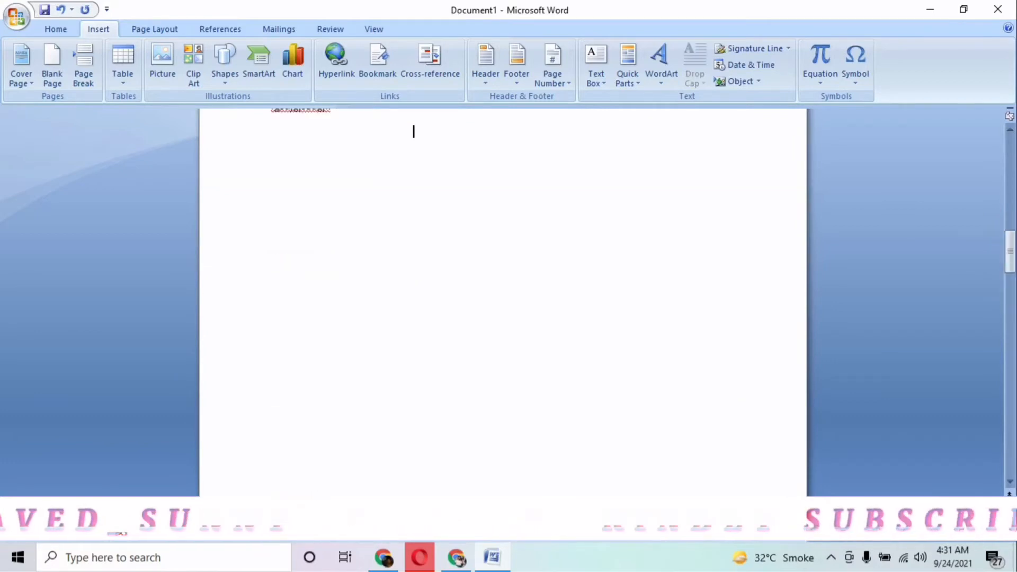
# Add "fuyay" directly after the sample text "fgsdjgjsadgjk" on page two and check the pages that follow.
pyautogui.moveTo(1012, 259)
pyautogui.mouseDown()
pyautogui.moveTo(1013, 238)
pyautogui.moveTo(1010, 248)
pyautogui.mouseUp()
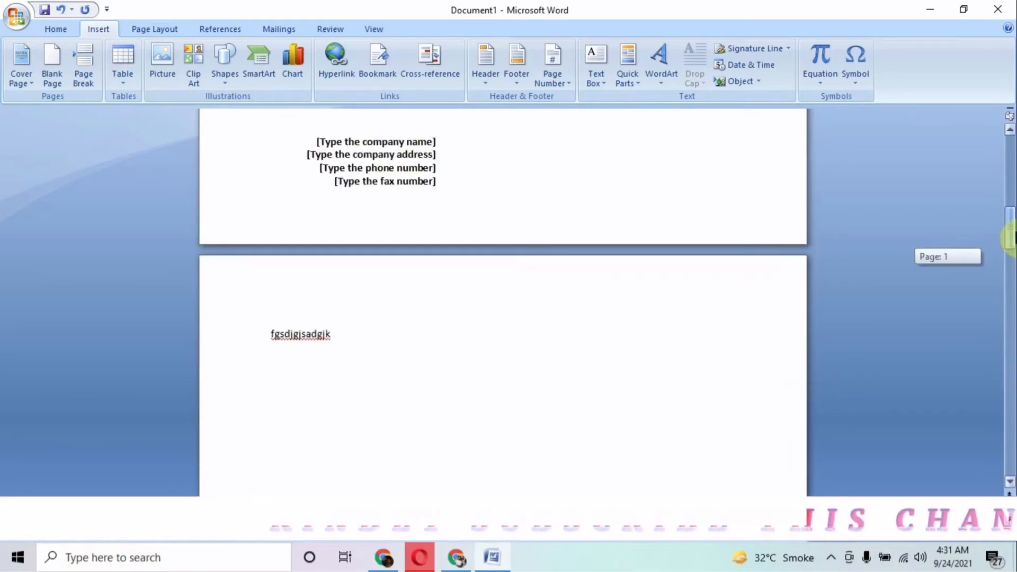
pyautogui.click(335, 334)
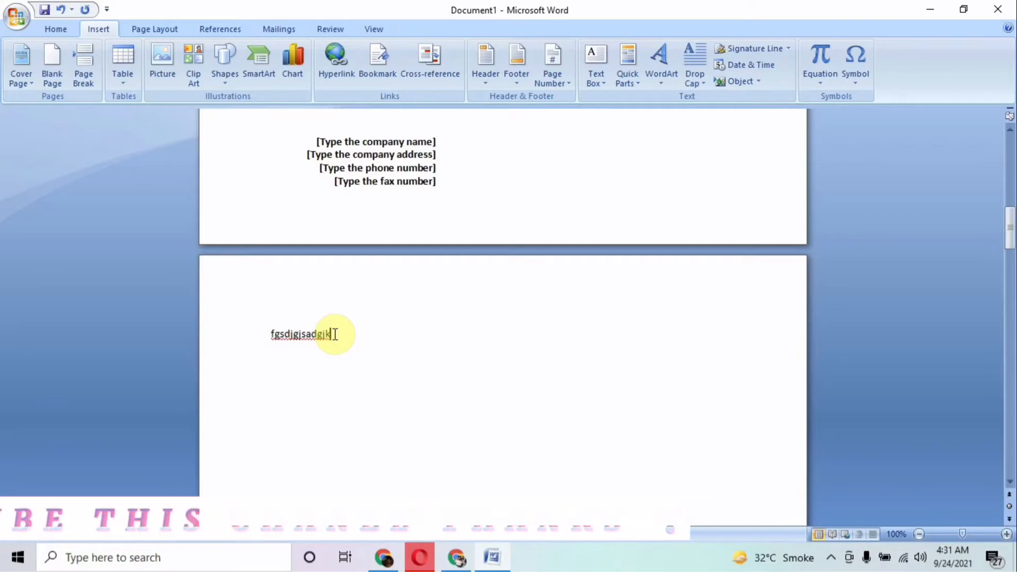
pyautogui.write('fuyay')
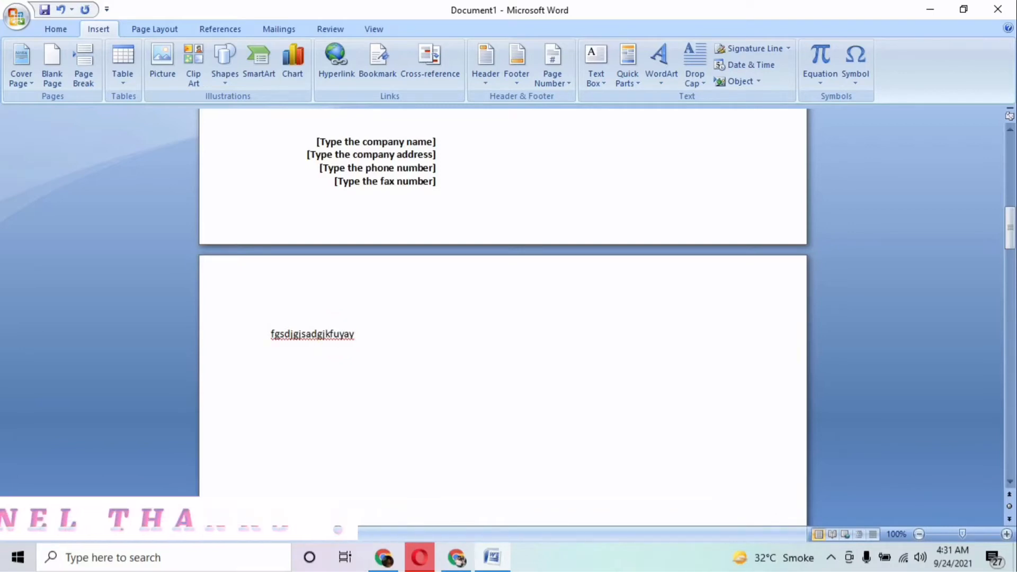
pyautogui.click(508, 387)
pyautogui.click(526, 401)
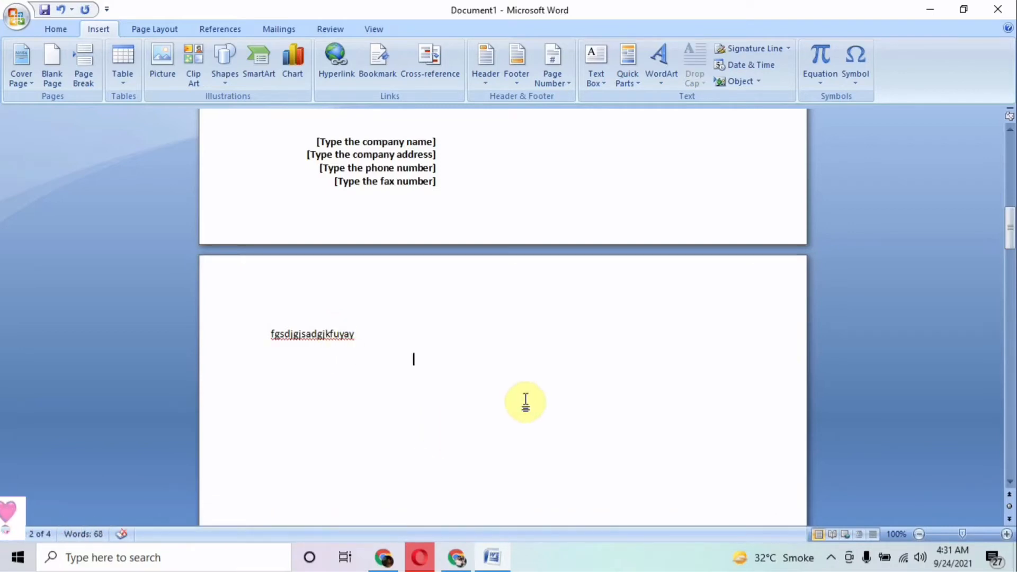
pyautogui.moveTo(1009, 228); pyautogui.dragTo(994, 258)
pyautogui.scroll(-10, 504, 318)
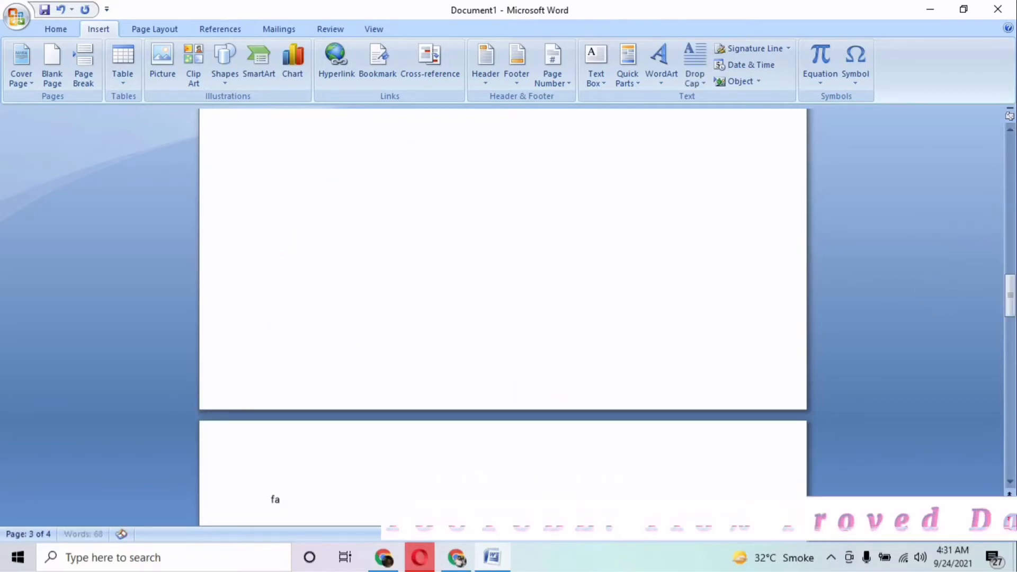
# Delete the entire content of the document and return to the start of the empty page.
pyautogui.press('BackSpace')
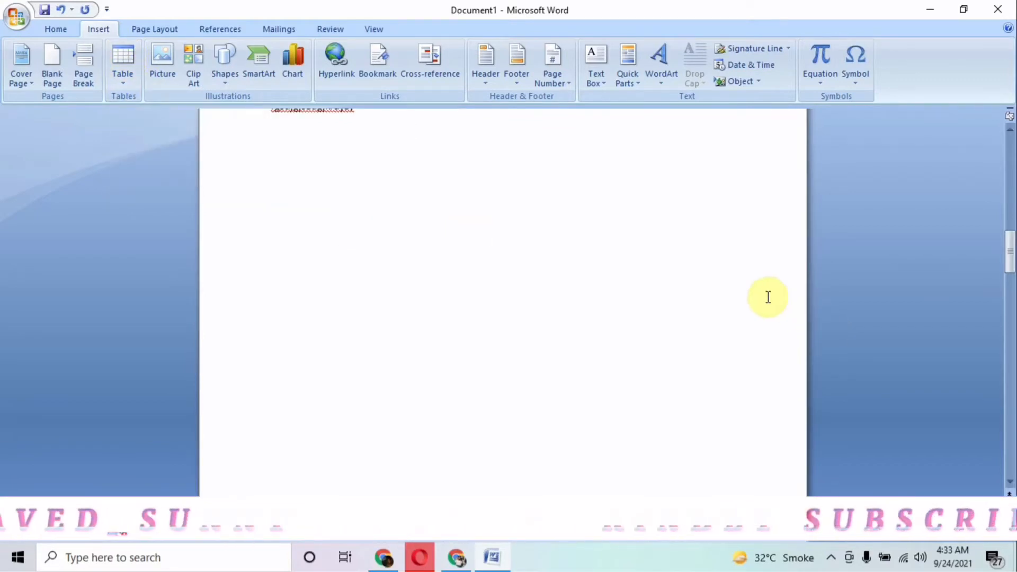
pyautogui.hotkey('ctrl', 'a')
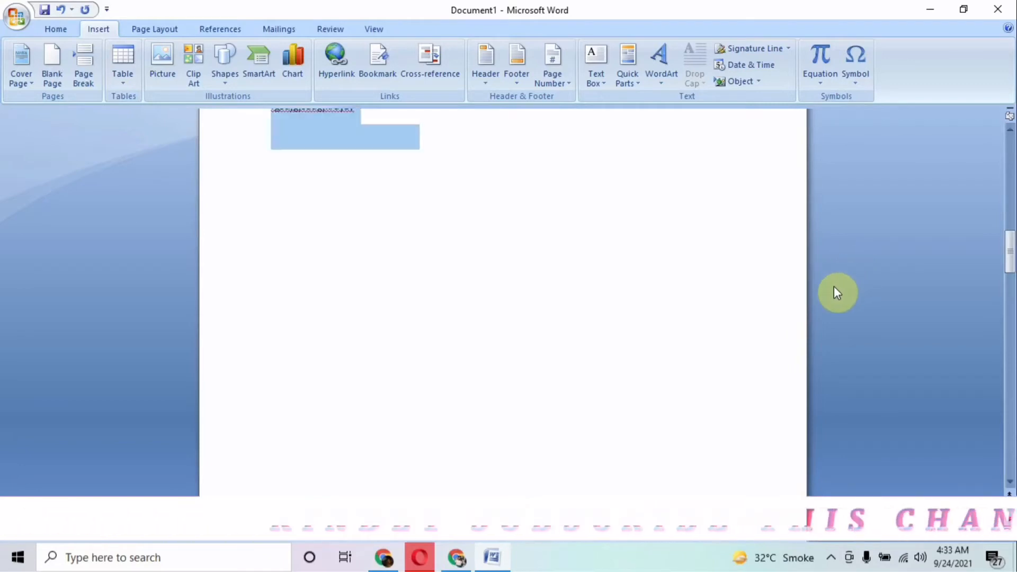
pyautogui.press('Delete')
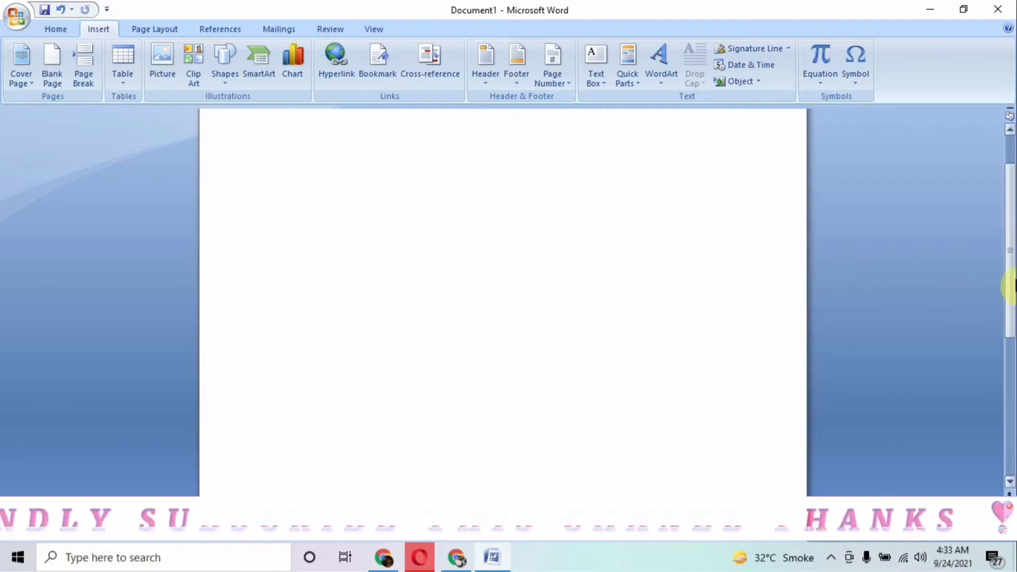
pyautogui.moveTo(1012, 270)
pyautogui.mouseDown()
pyautogui.moveTo(1012, 439)
pyautogui.moveTo(1010, 288)
pyautogui.mouseUp()
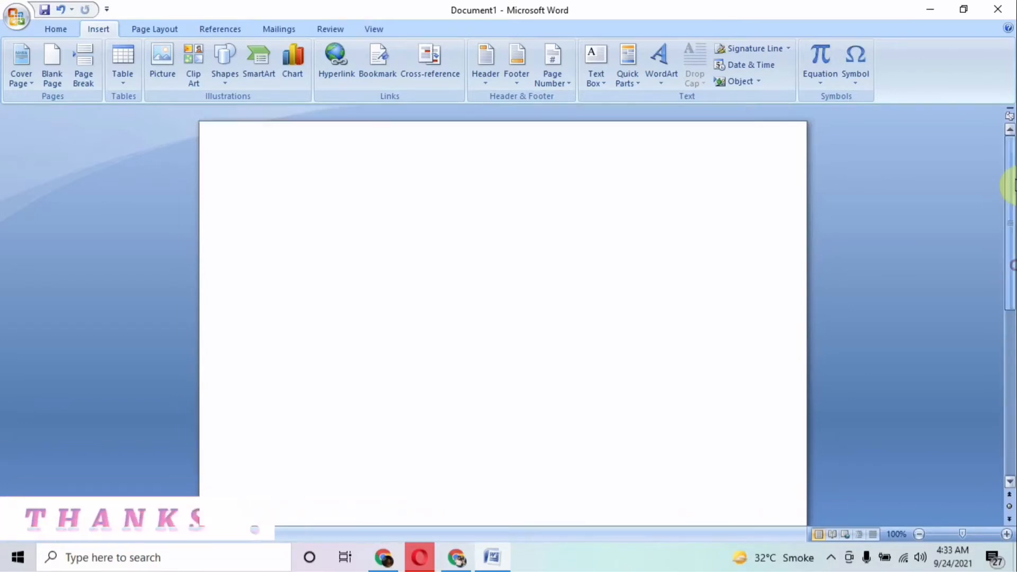
# Insert a table with 20 columns and 40 rows, keeping the automatic fixed column width.
pyautogui.click(133, 77)
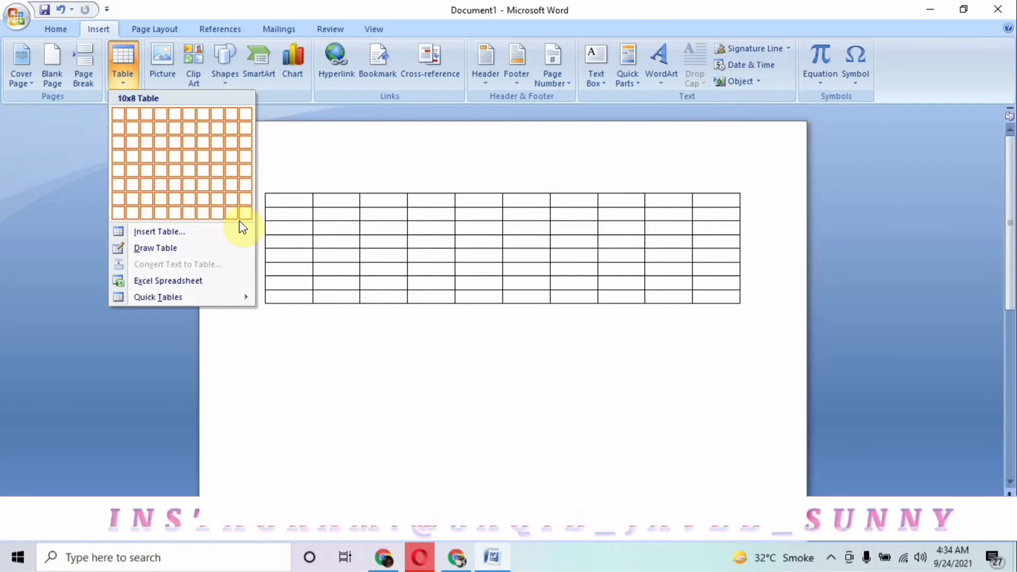
pyautogui.click(205, 232)
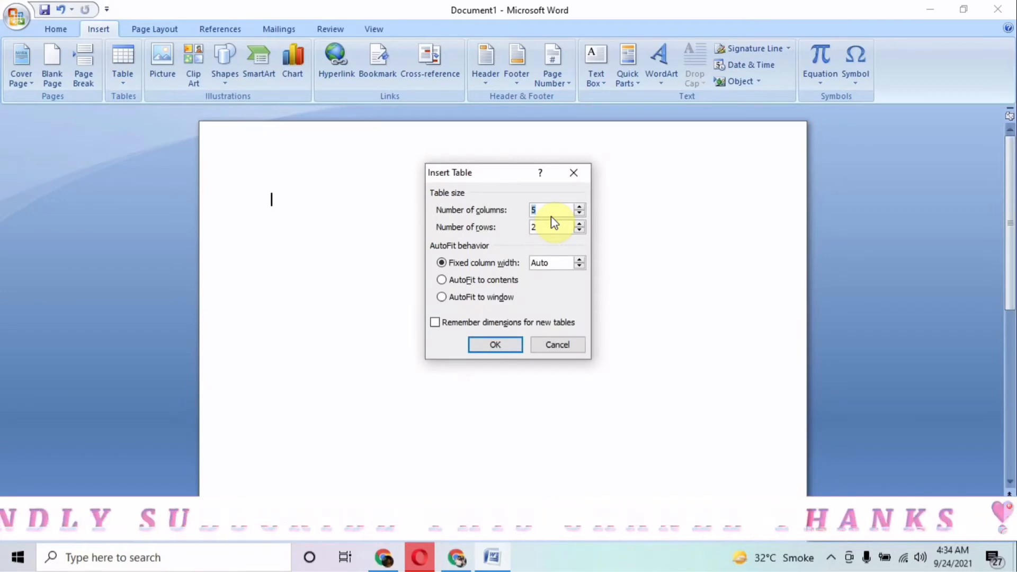
pyautogui.write('20')
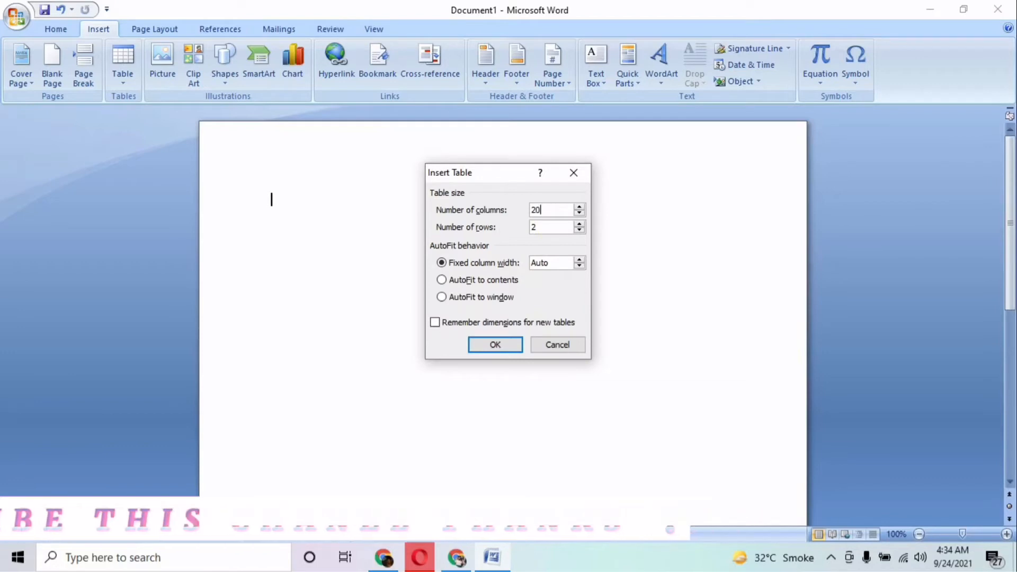
pyautogui.doubleClick(560, 228)
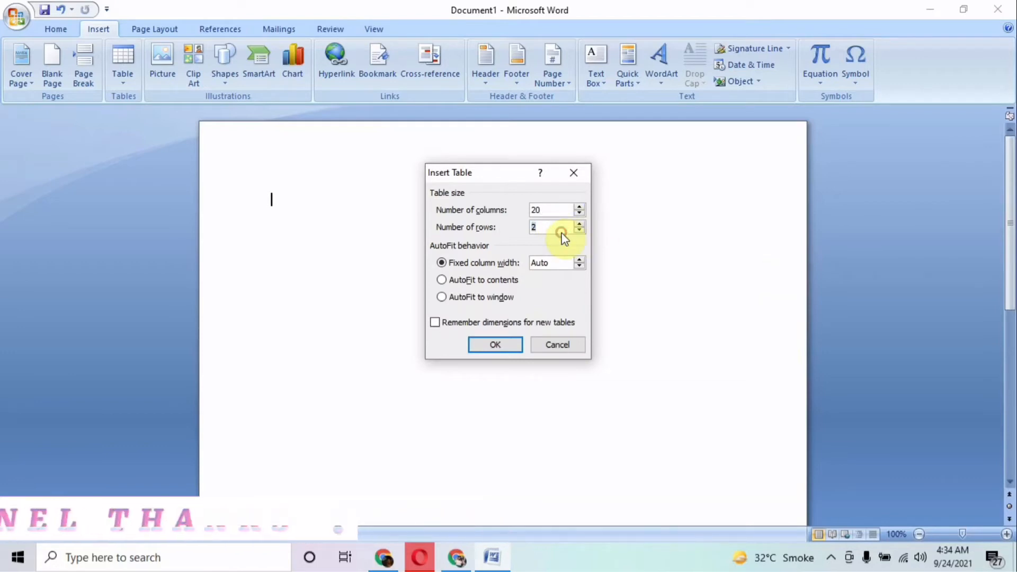
pyautogui.write('40')
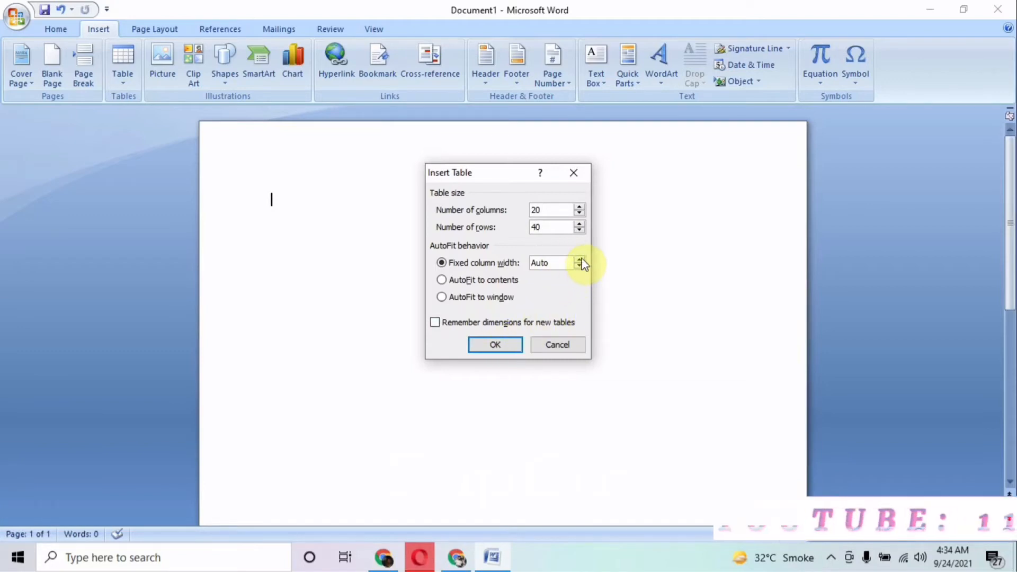
pyautogui.click(494, 345)
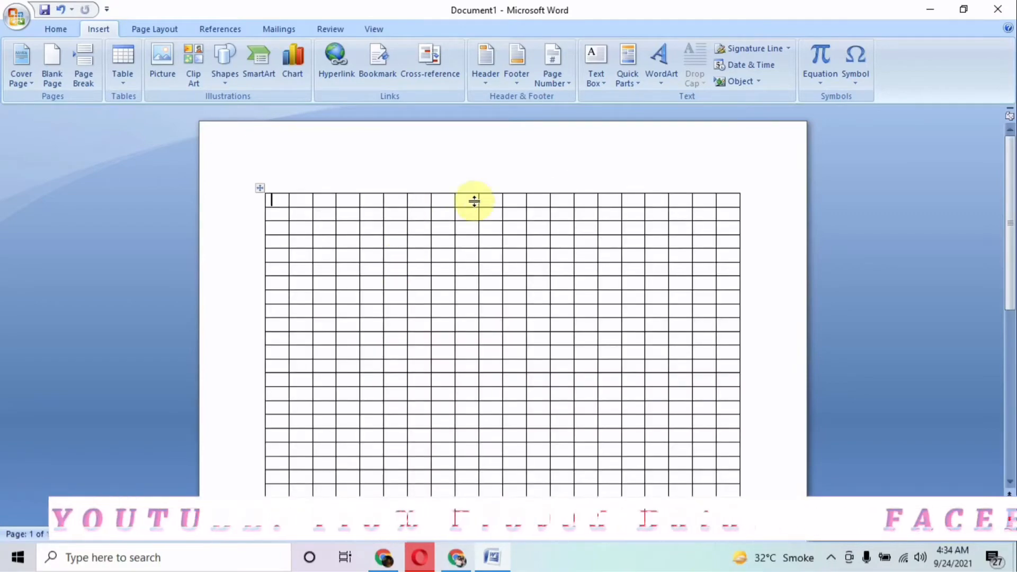
# Enable Last Column and Banded Columns for the table and apply the light blue shaded table style.
pyautogui.moveTo(1011, 191)
pyautogui.mouseDown()
pyautogui.moveTo(1011, 276)
pyautogui.moveTo(1011, 189)
pyautogui.mouseUp()
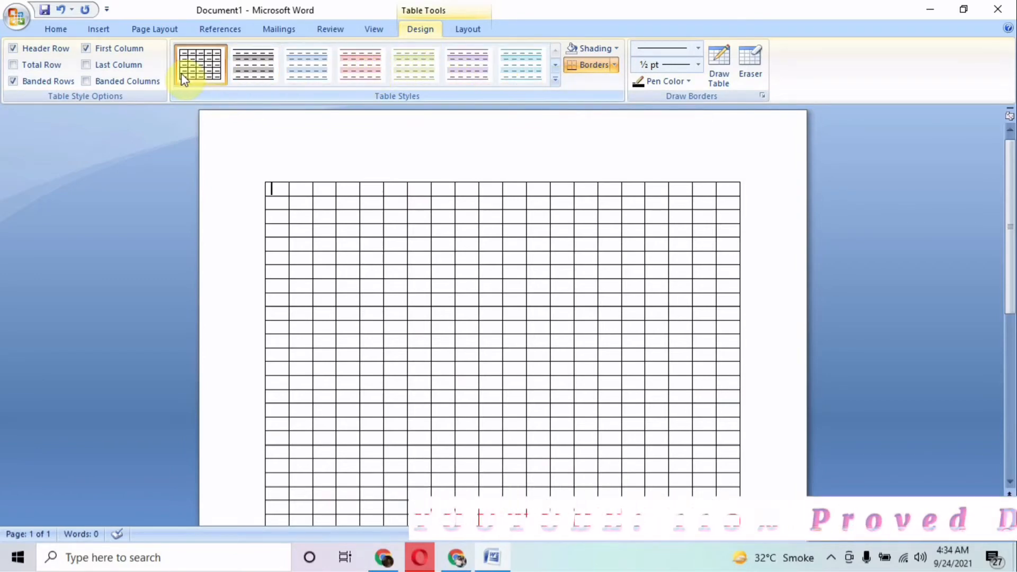
pyautogui.click(43, 50)
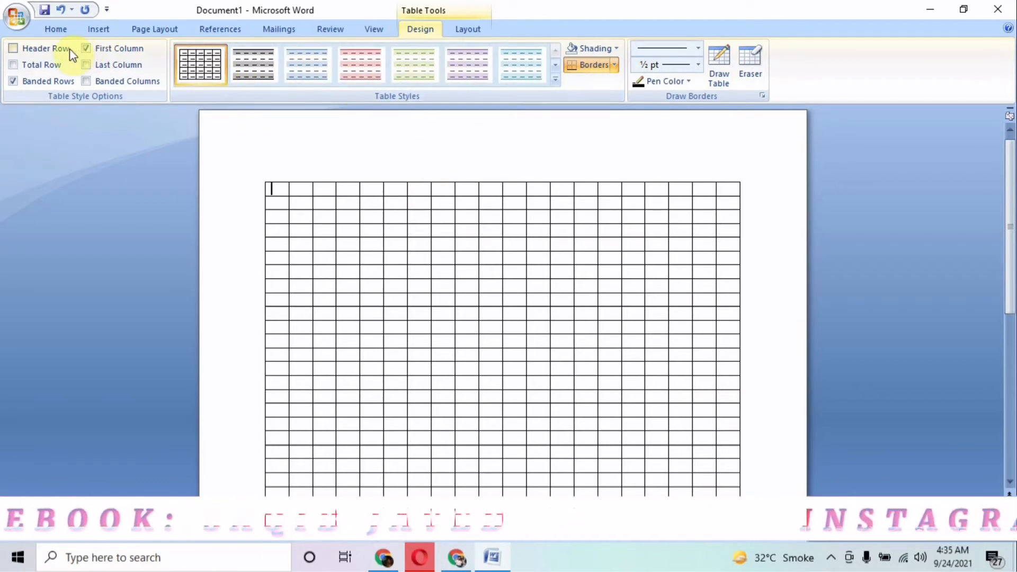
pyautogui.click(38, 50)
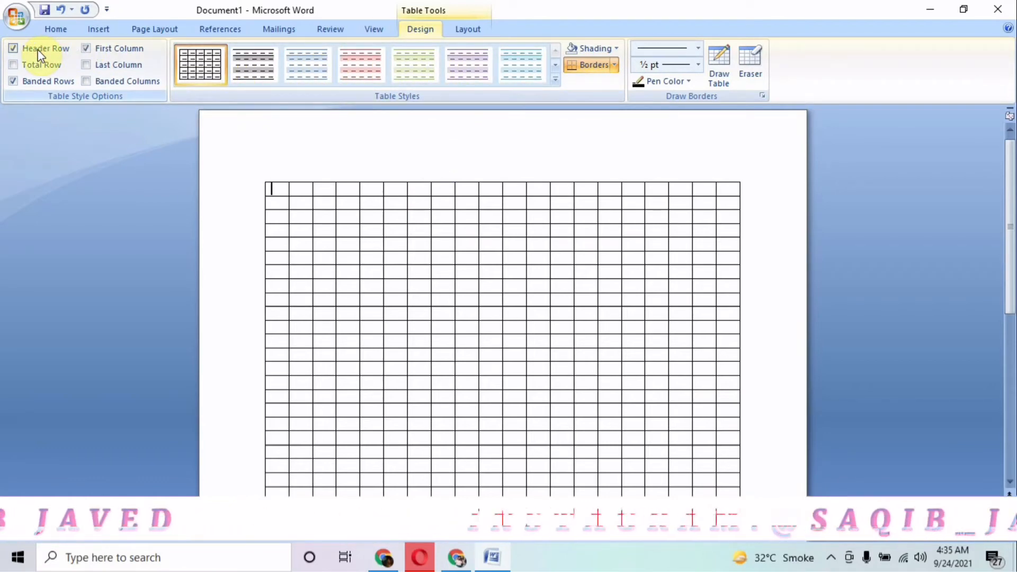
pyautogui.click(113, 69)
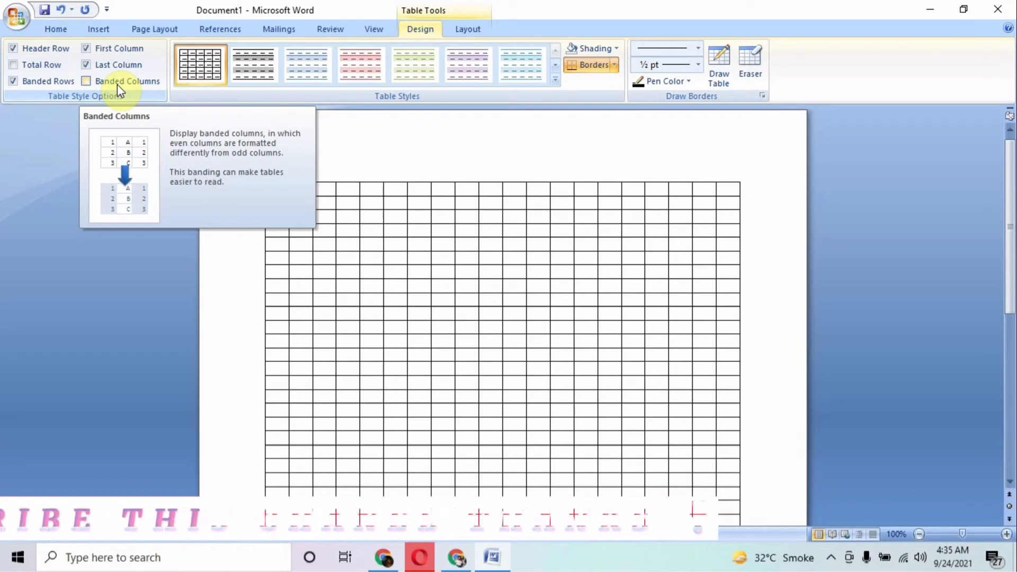
pyautogui.click(116, 84)
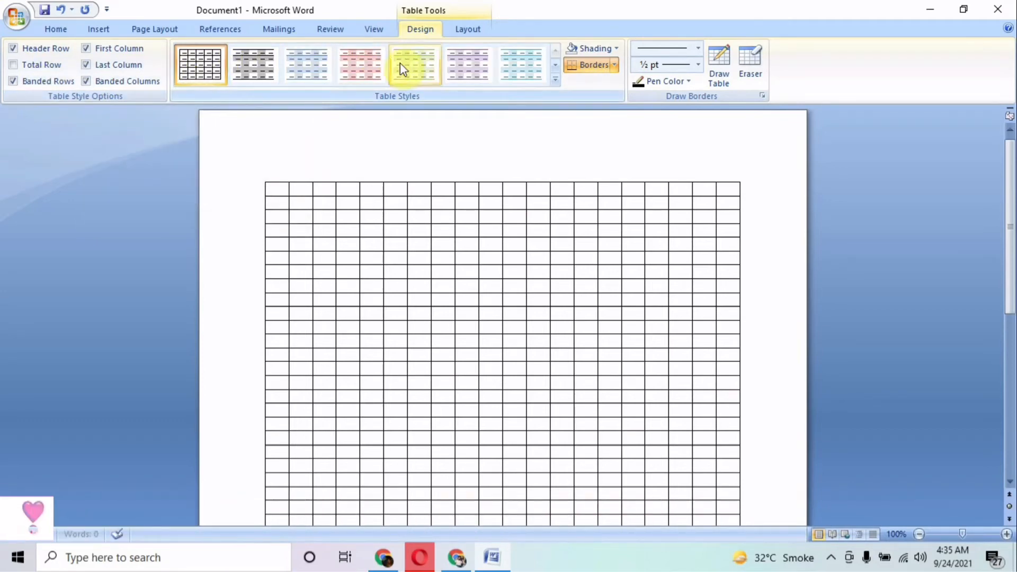
pyautogui.click(316, 66)
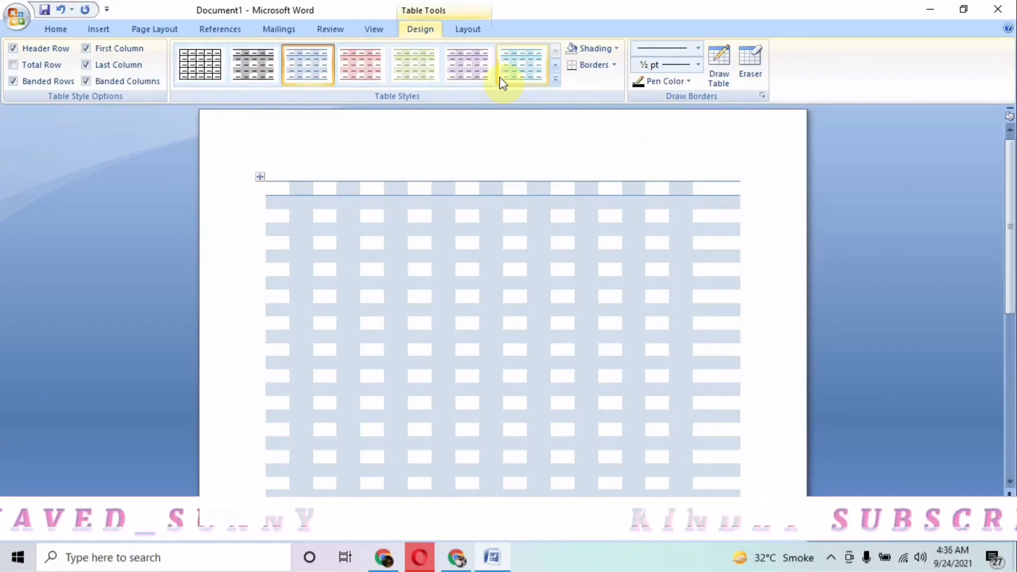
# Shade the table's header row in a near-black color.
pyautogui.click(603, 53)
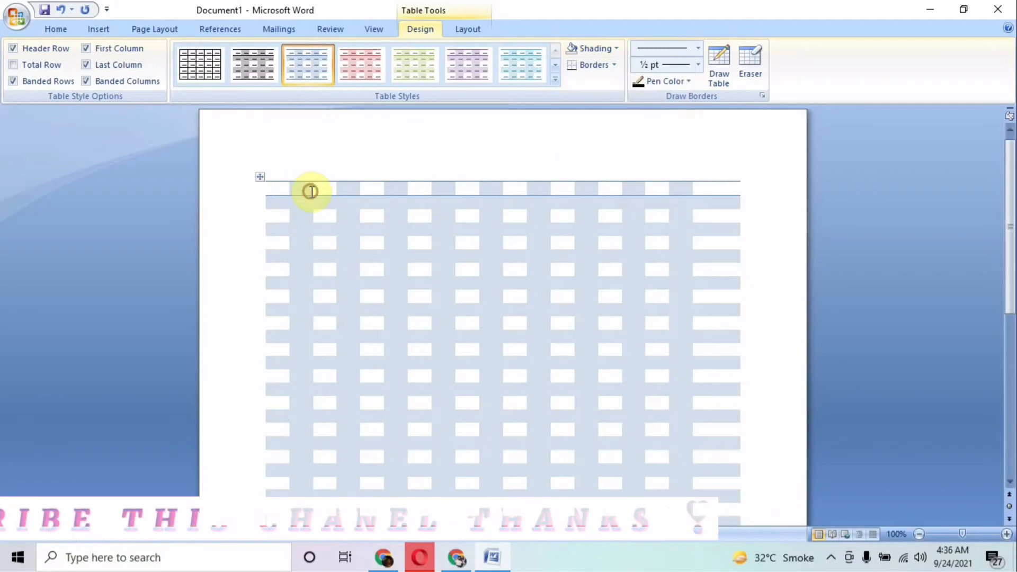
pyautogui.moveTo(277, 189); pyautogui.dragTo(737, 189)
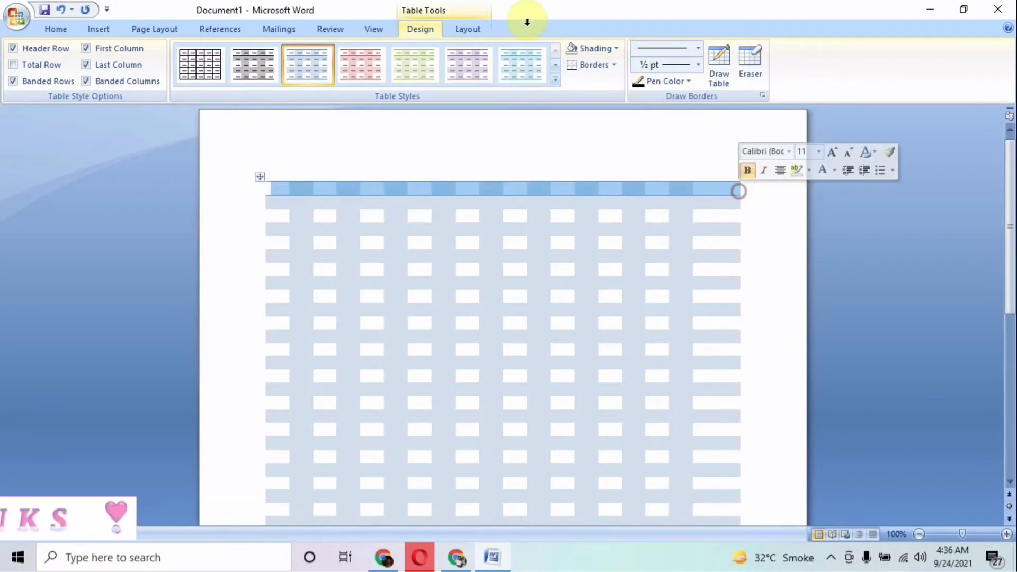
pyautogui.click(590, 47)
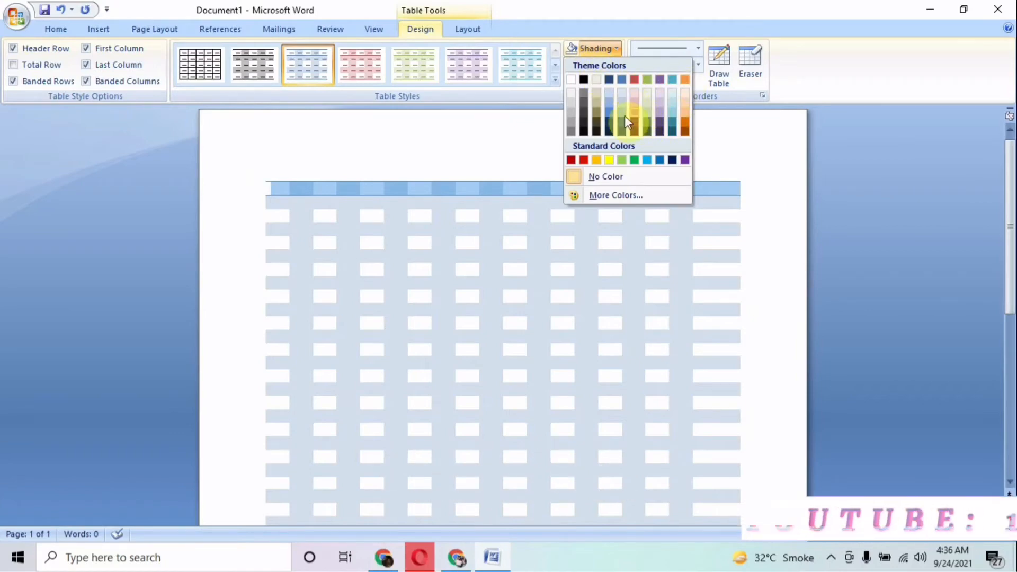
pyautogui.click(609, 132)
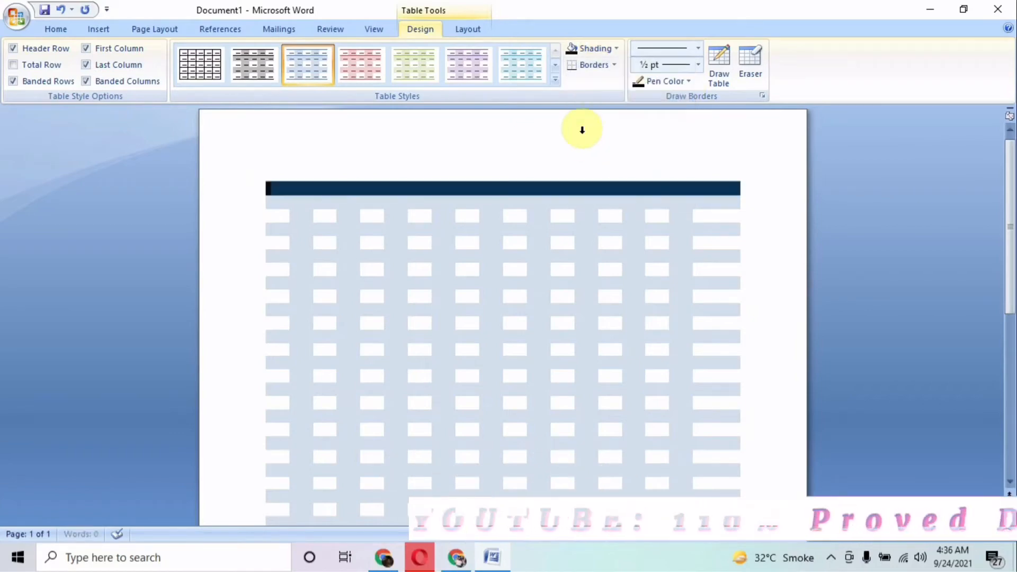
pyautogui.click(635, 148)
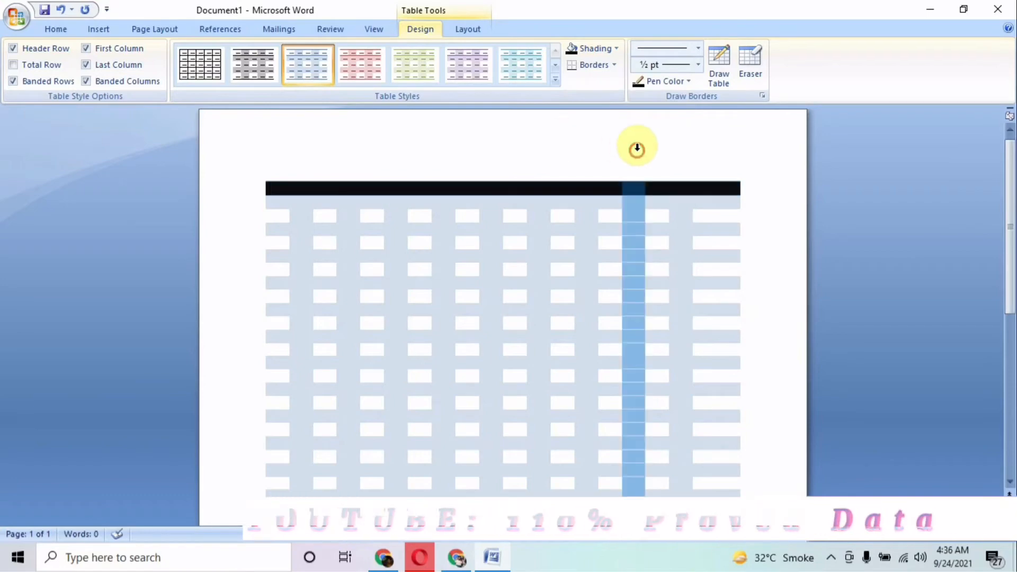
pyautogui.click(759, 213)
# Shade the table's header row white.
pyautogui.moveTo(277, 188); pyautogui.dragTo(713, 194)
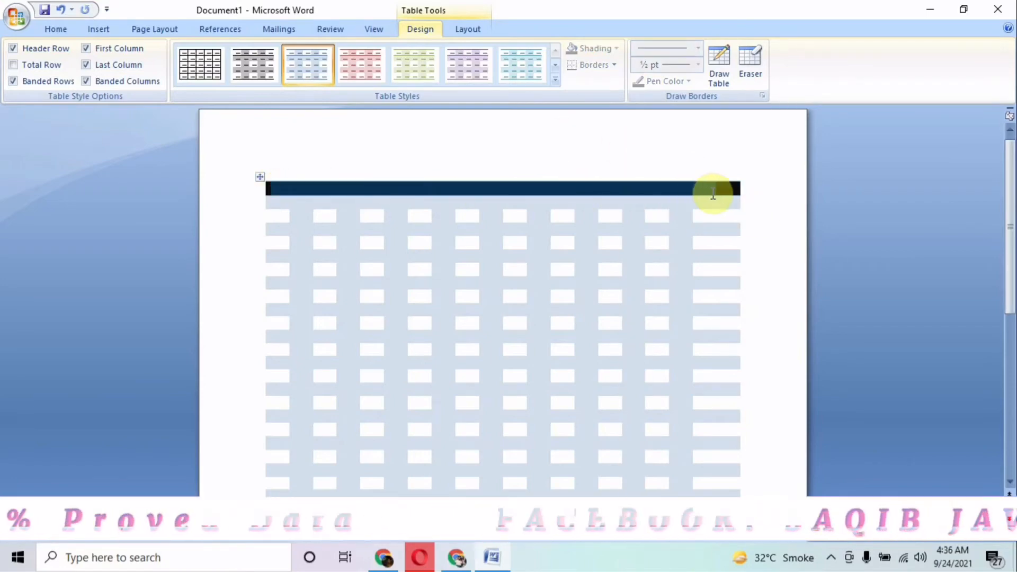
pyautogui.click(601, 49)
pyautogui.click(571, 79)
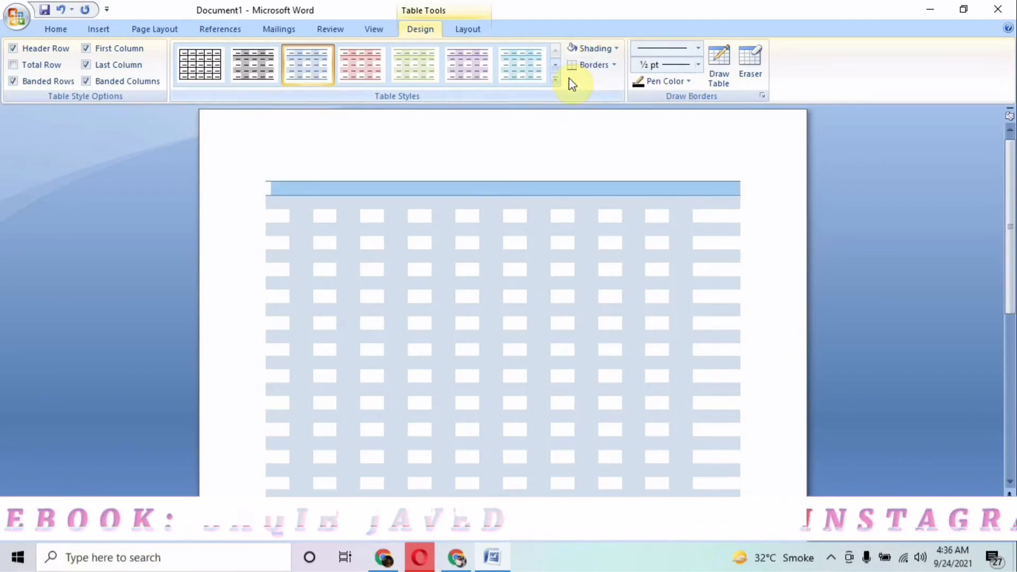
pyautogui.click(560, 115)
pyautogui.click(305, 190)
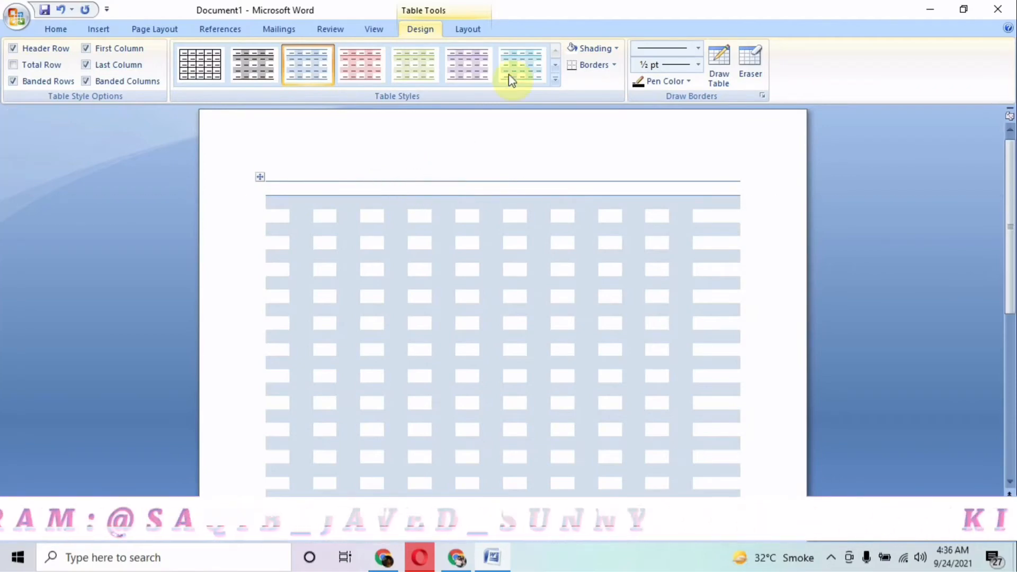
# Apply All Borders to the cells of the table's header row.
pyautogui.click(584, 80)
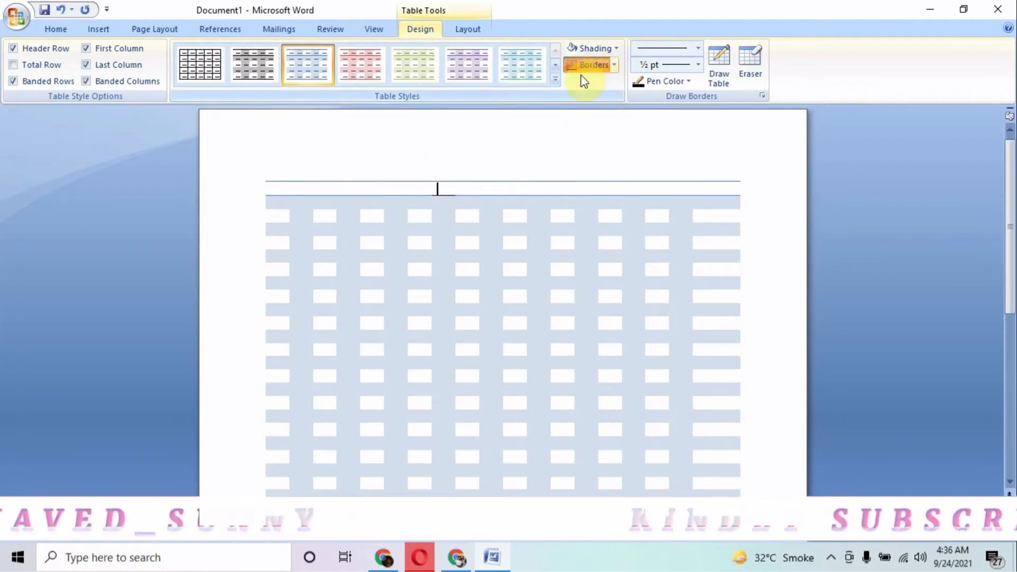
pyautogui.moveTo(269, 185); pyautogui.dragTo(744, 195)
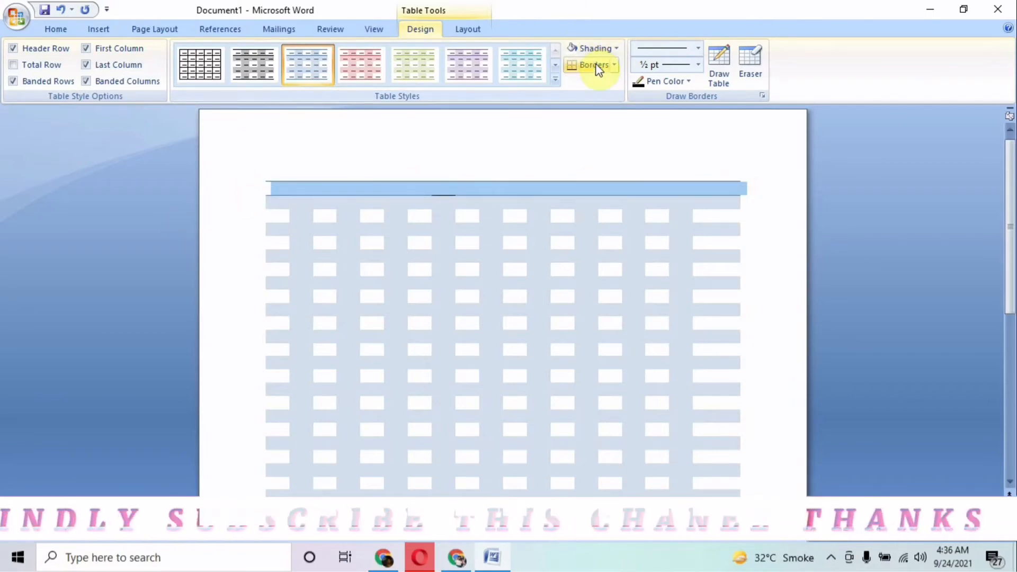
pyautogui.click(615, 66)
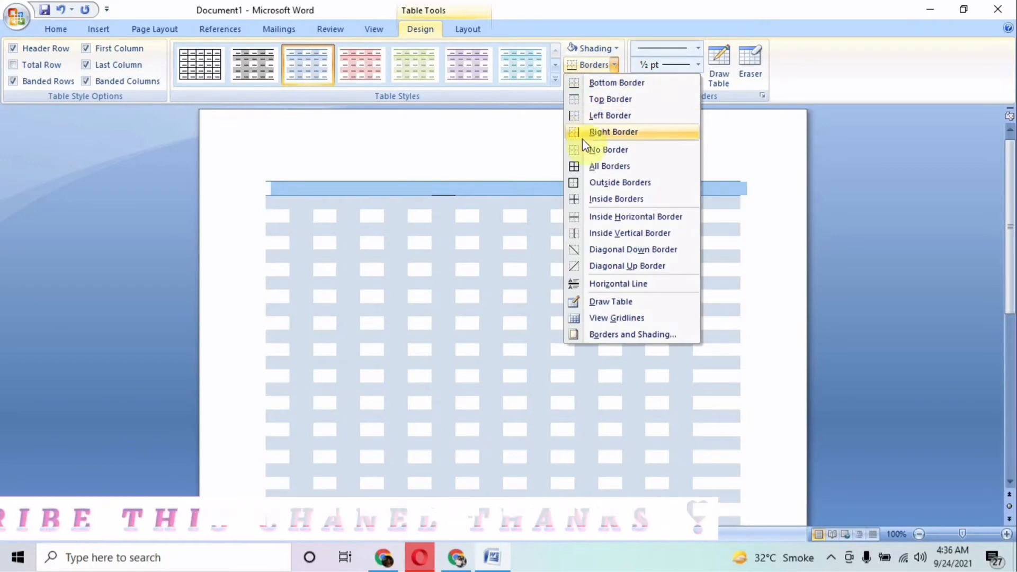
pyautogui.click(596, 166)
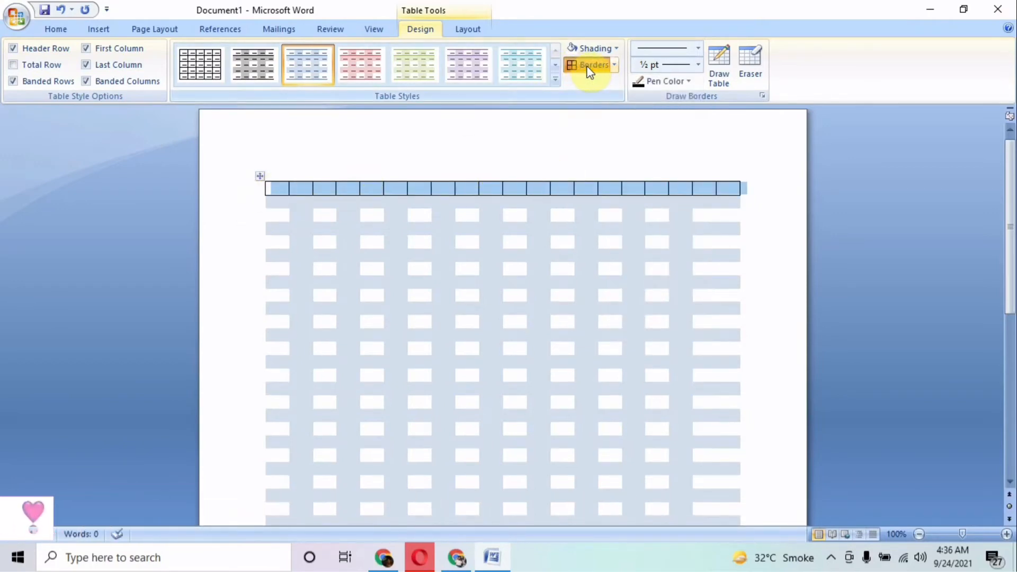
pyautogui.click(615, 65)
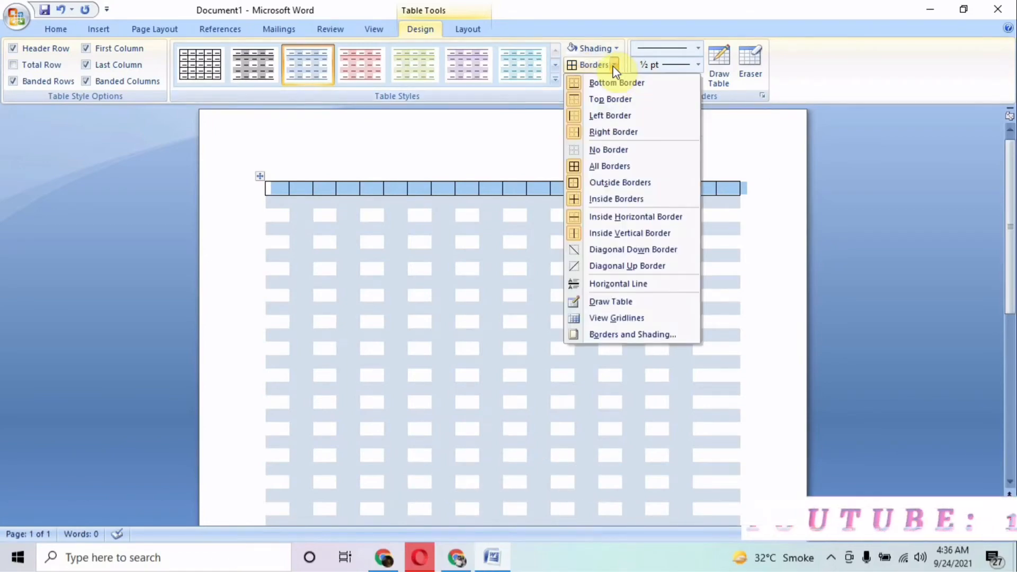
pyautogui.click(466, 141)
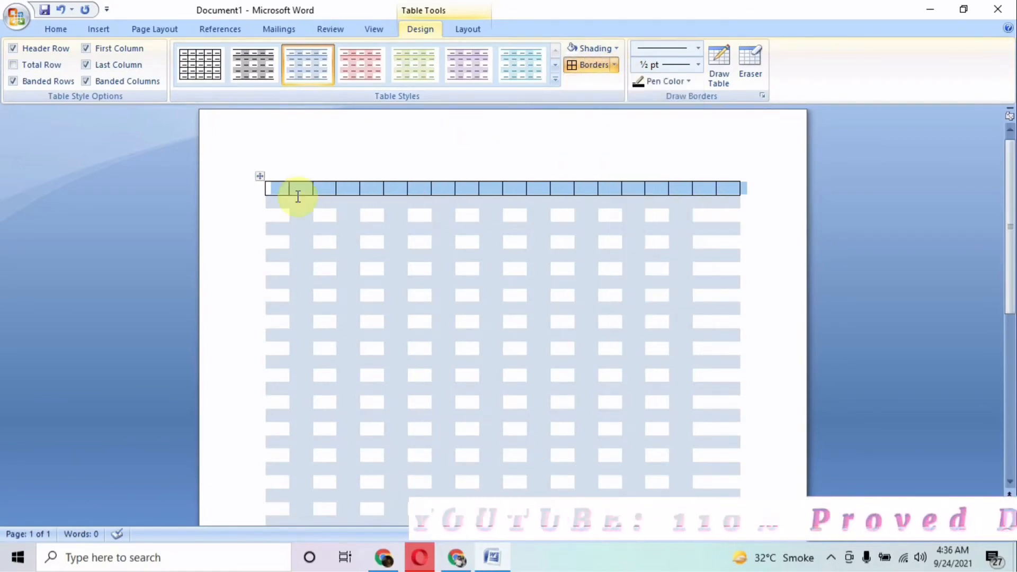
# Apply All Borders to the 20 table rows directly below the header row.
pyautogui.moveTo(269, 205); pyautogui.dragTo(758, 455)
pyautogui.click(615, 66)
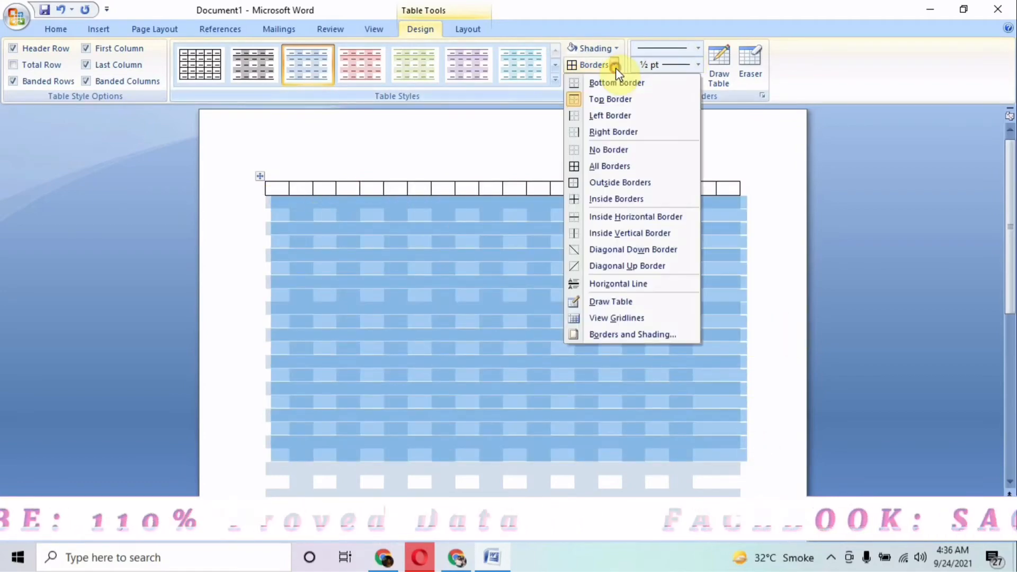
pyautogui.click(593, 167)
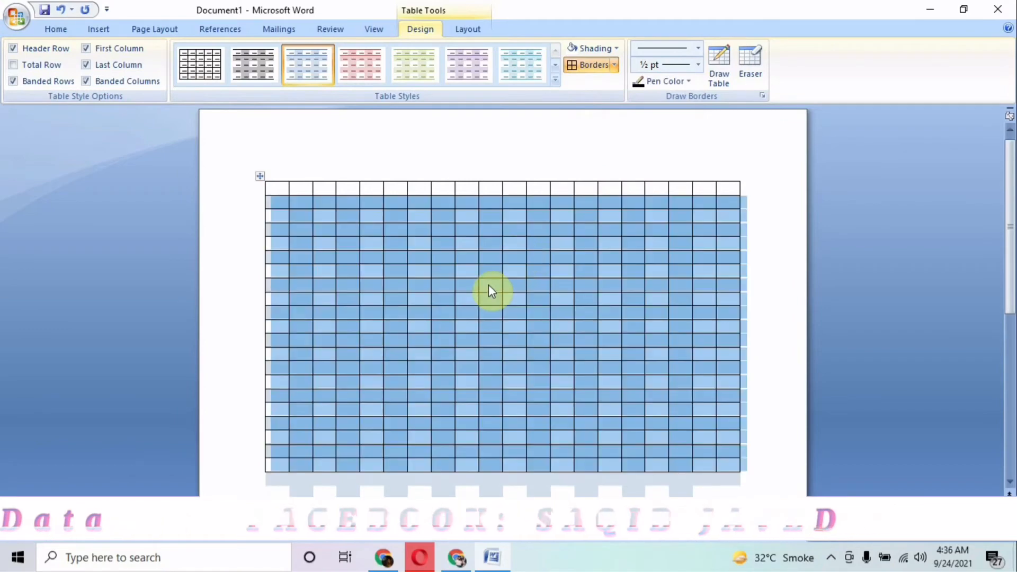
pyautogui.click(759, 212)
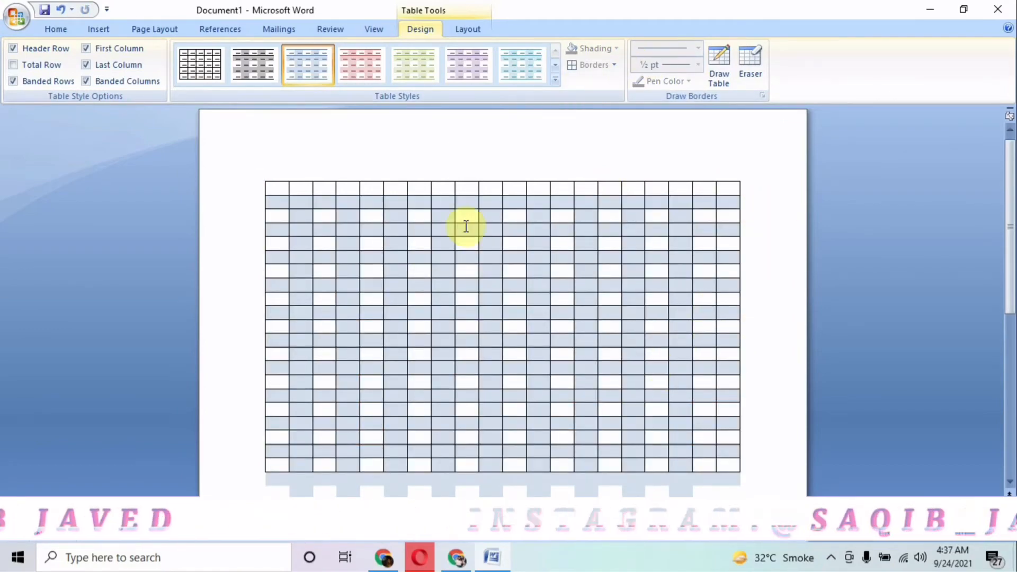
# Draw a vertical double-line border that splits the table's first column, and draw a double-line edge on one of the new cells.
pyautogui.click(420, 205)
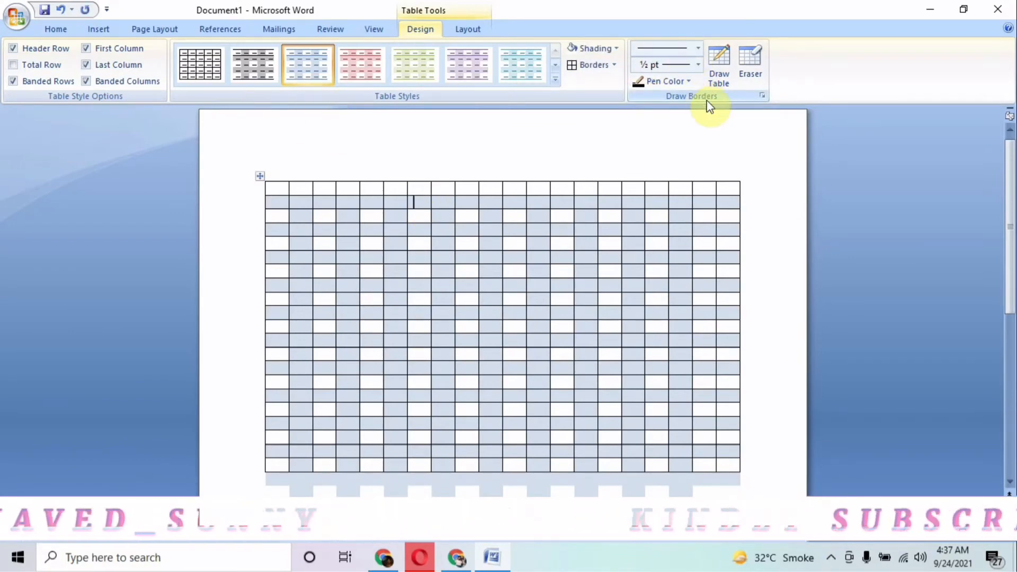
pyautogui.click(696, 53)
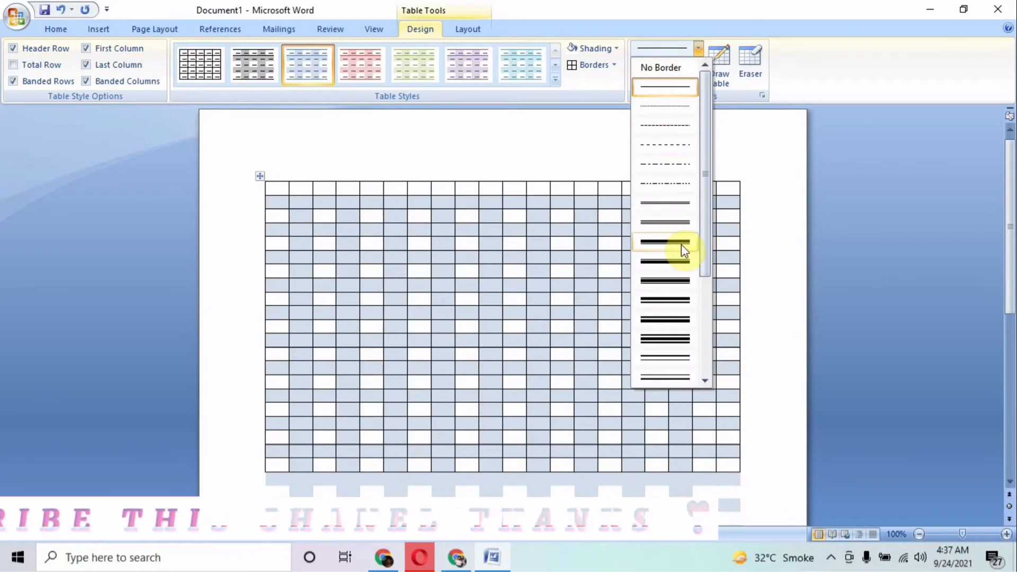
pyautogui.click(677, 203)
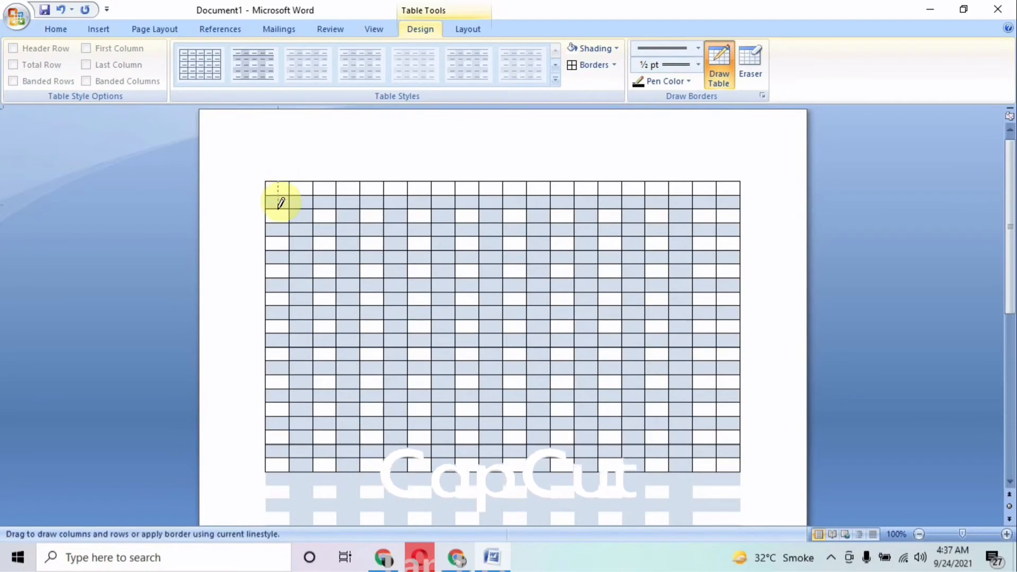
pyautogui.moveTo(281, 203); pyautogui.dragTo(280, 233)
pyautogui.moveTo(276, 270); pyautogui.dragTo(270, 450)
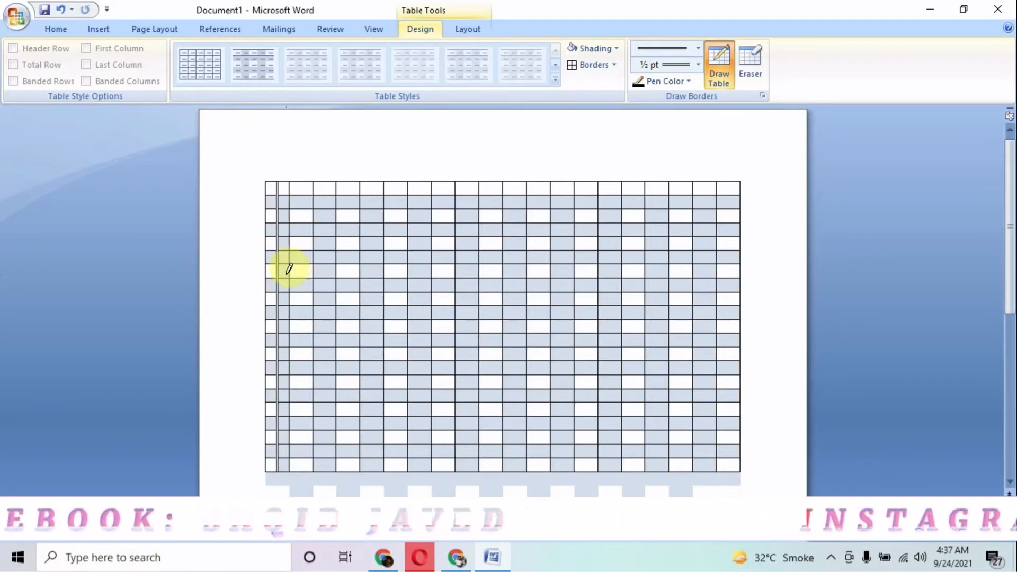
pyautogui.click(287, 269)
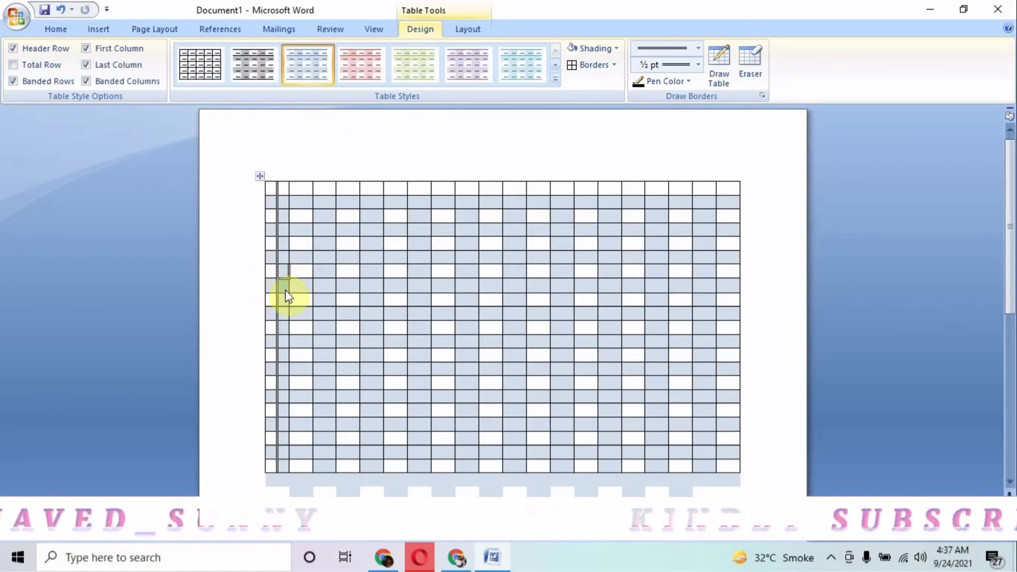
pyautogui.click(285, 291)
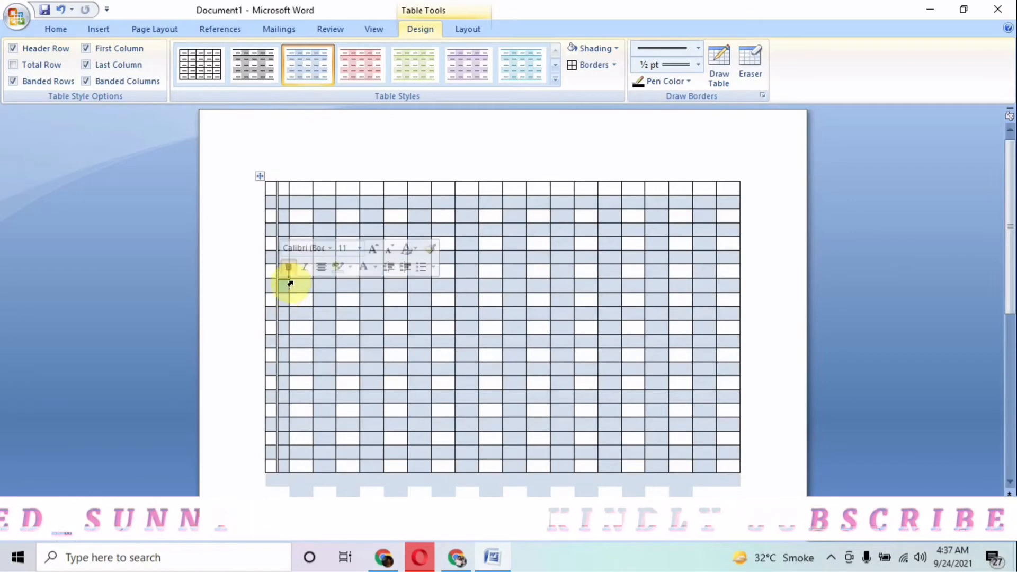
pyautogui.click(467, 136)
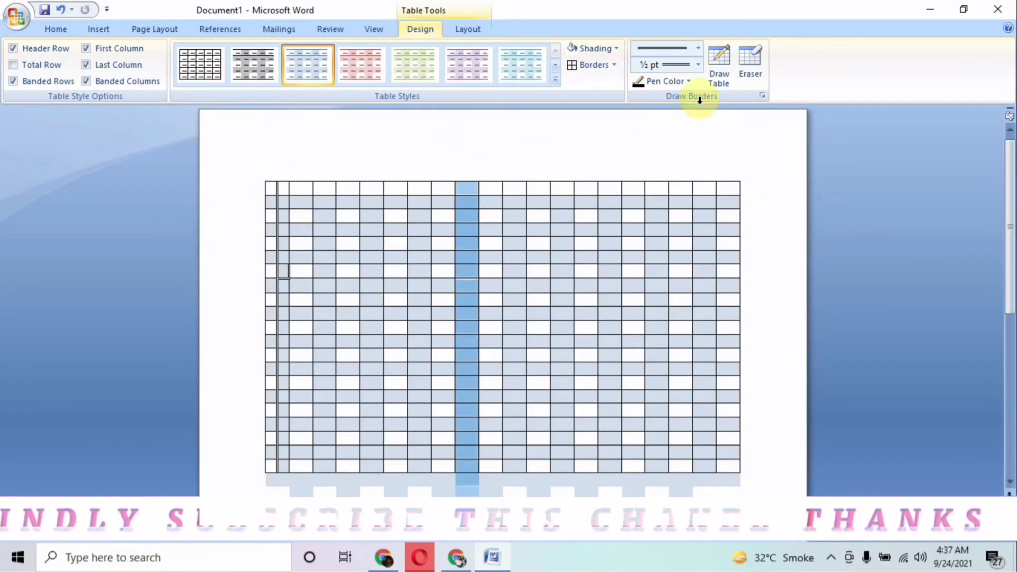
# Erase the four rightmost columns from the bordered part of the table with the Table Eraser.
pyautogui.click(748, 71)
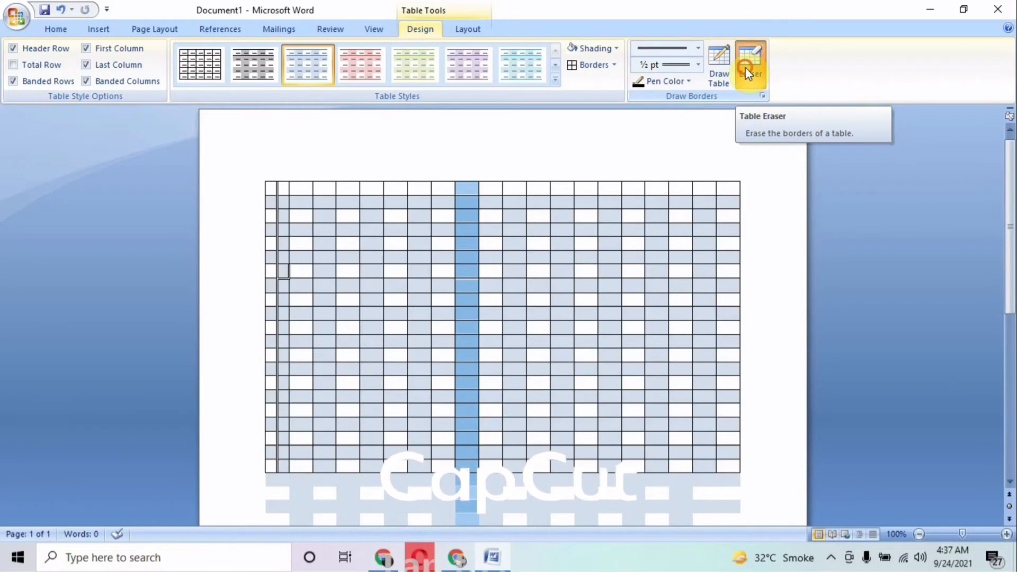
pyautogui.click(747, 181)
pyautogui.moveTo(746, 180)
pyautogui.mouseDown()
pyautogui.moveTo(665, 181)
pyautogui.moveTo(638, 401)
pyautogui.moveTo(647, 477)
pyautogui.moveTo(647, 365)
pyautogui.moveTo(650, 490)
pyautogui.moveTo(658, 460)
pyautogui.mouseUp()
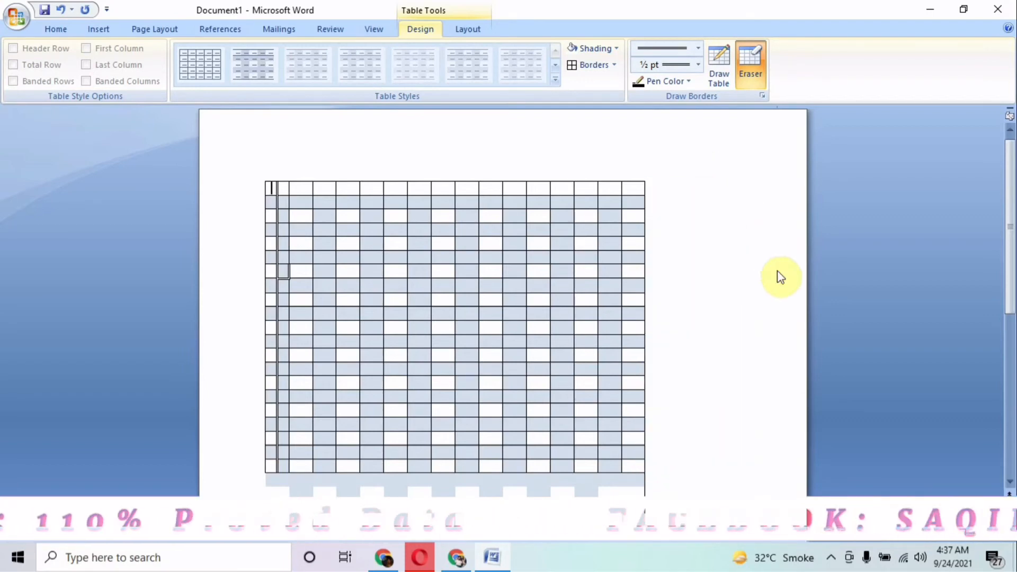
pyautogui.press('Escape')
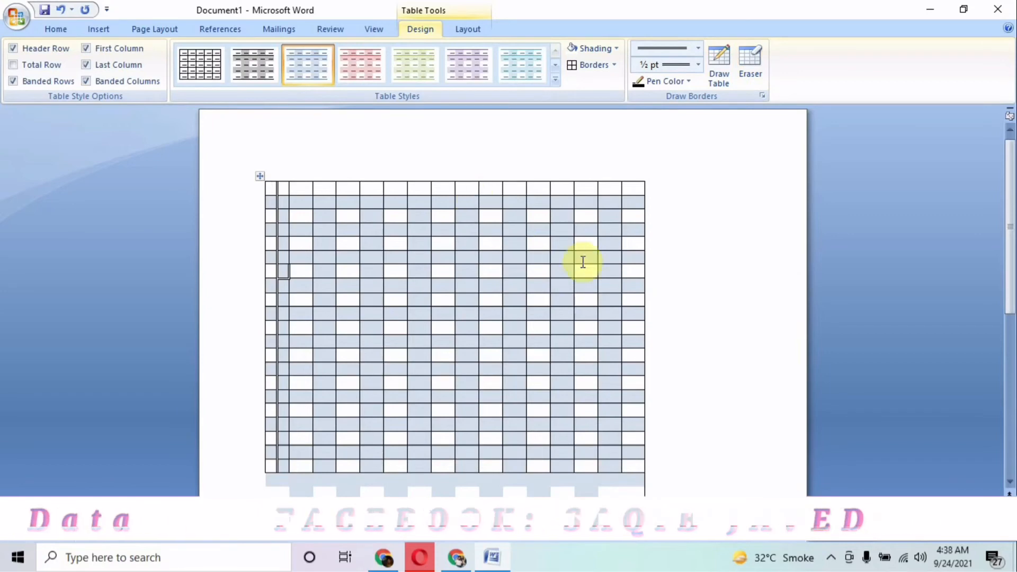
pyautogui.moveTo(1013, 204); pyautogui.dragTo(995, 219)
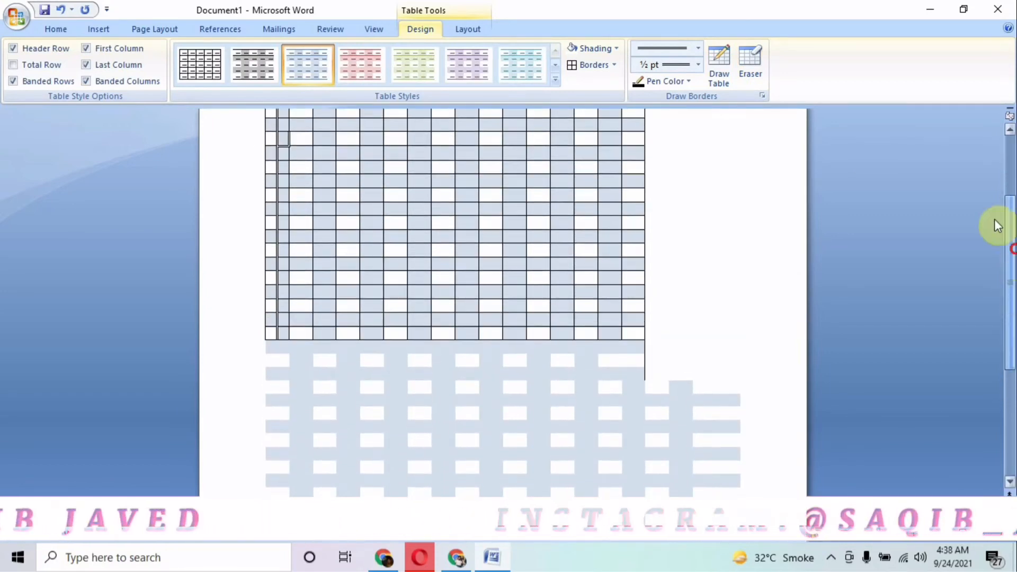
# Turn on the table gridlines and open the table properties.
pyautogui.click(466, 30)
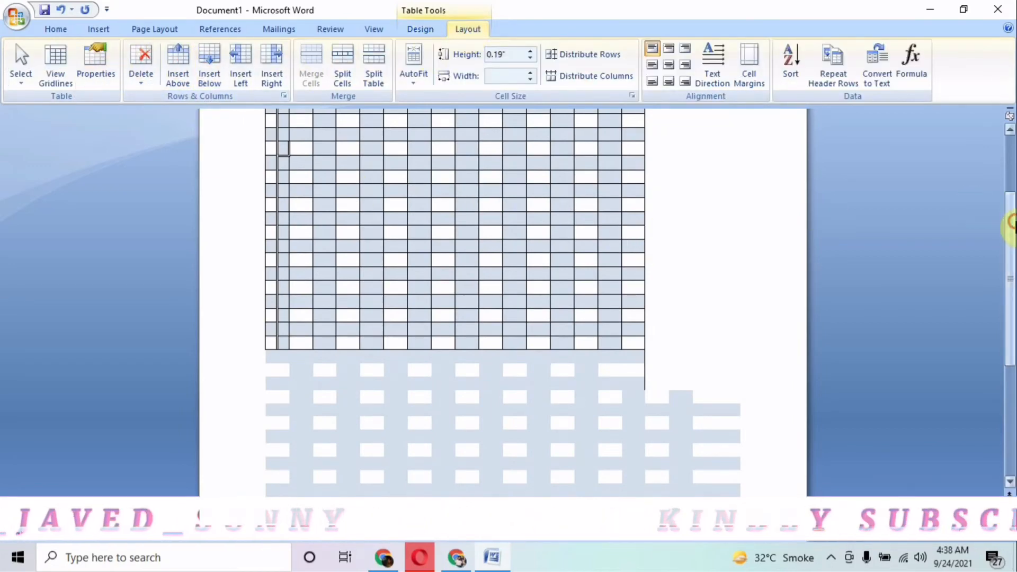
pyautogui.scroll(3, 1011, 223)
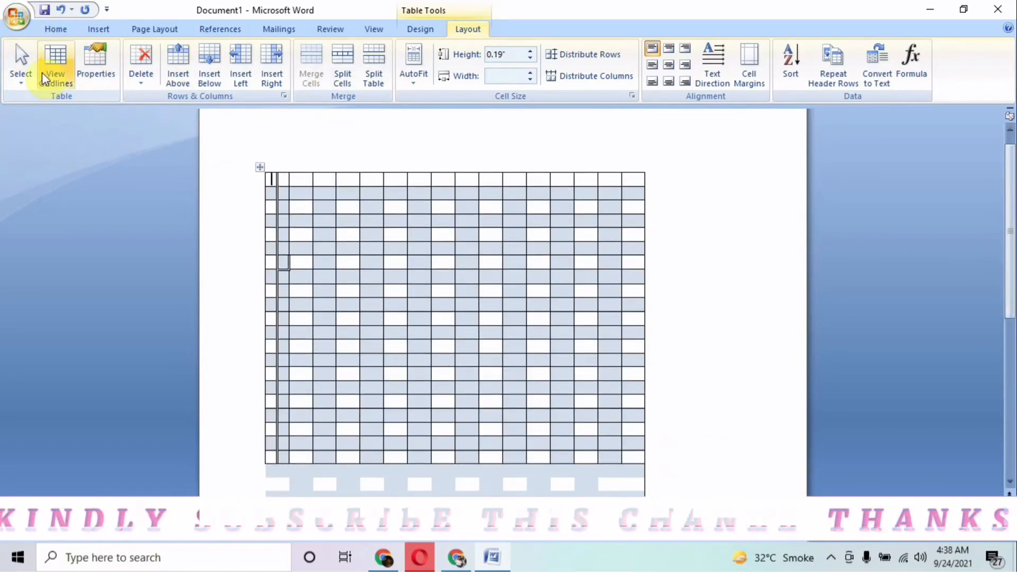
pyautogui.click(19, 67)
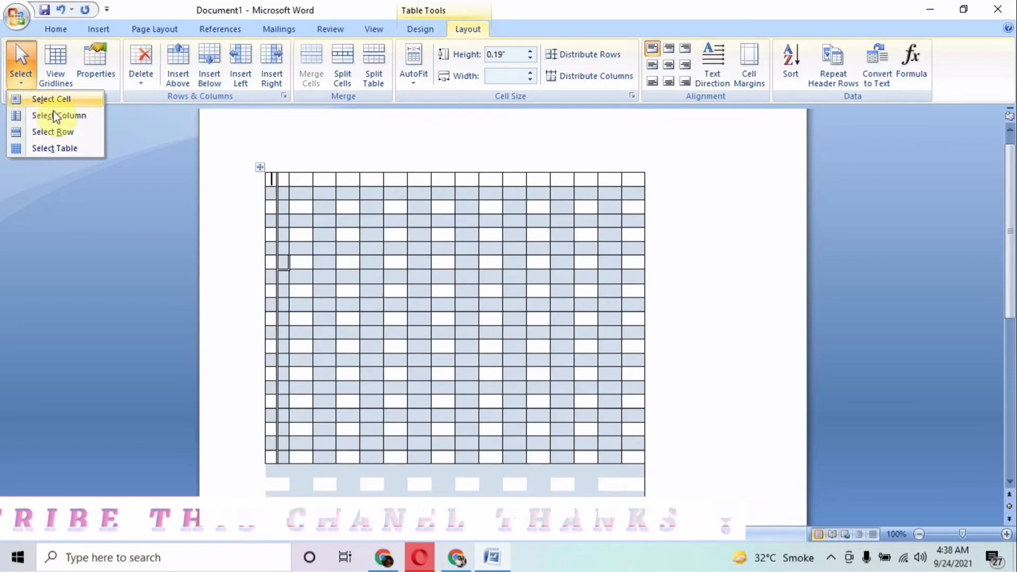
pyautogui.click(65, 182)
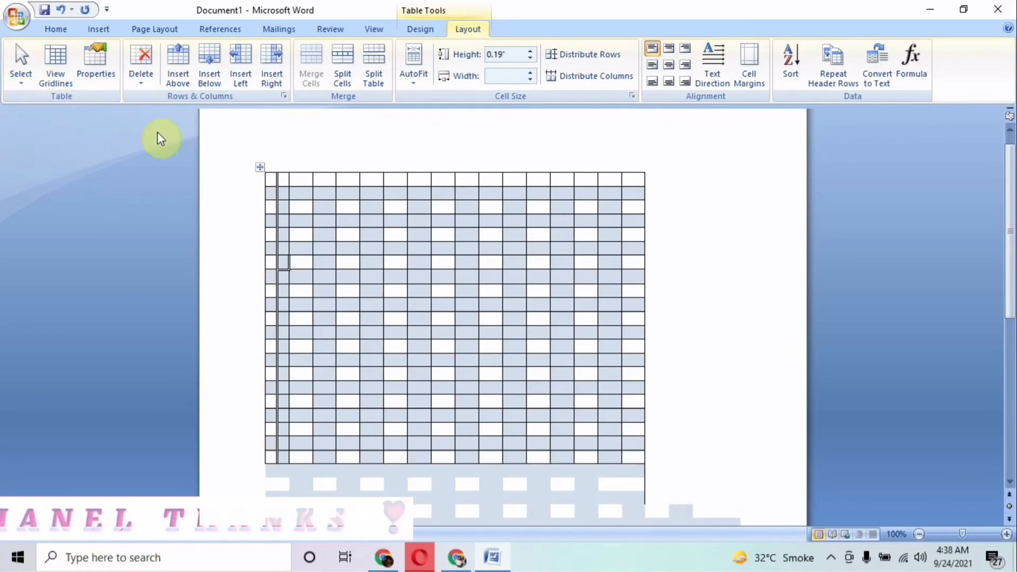
pyautogui.click(70, 82)
pyautogui.moveTo(282, 191); pyautogui.dragTo(341, 164)
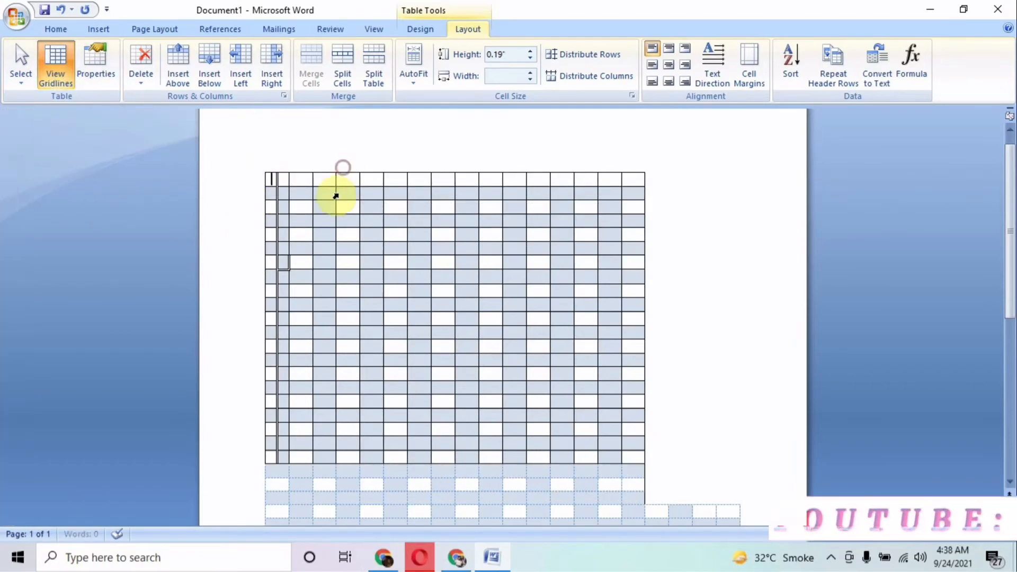
pyautogui.click(329, 196)
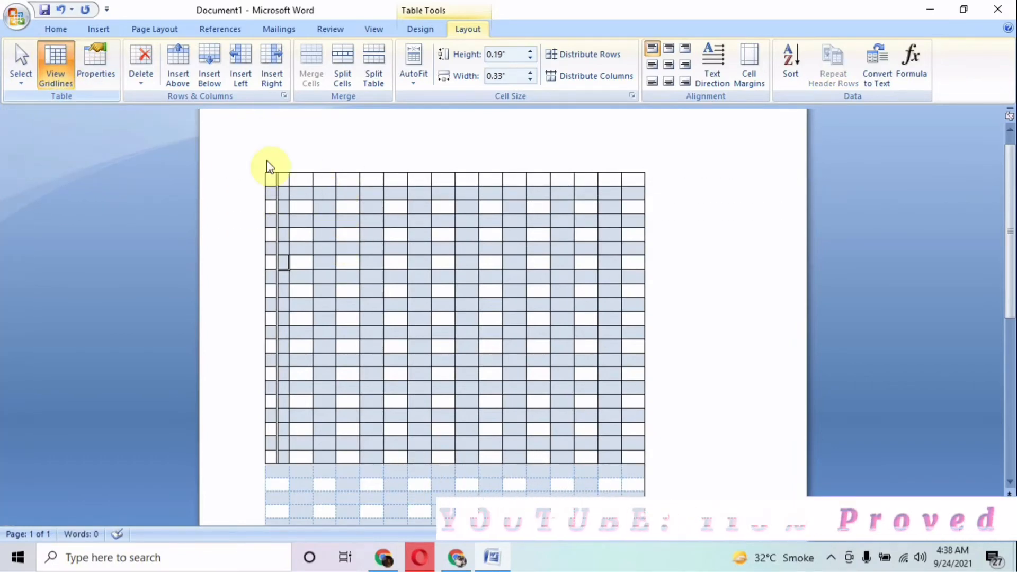
pyautogui.click(95, 61)
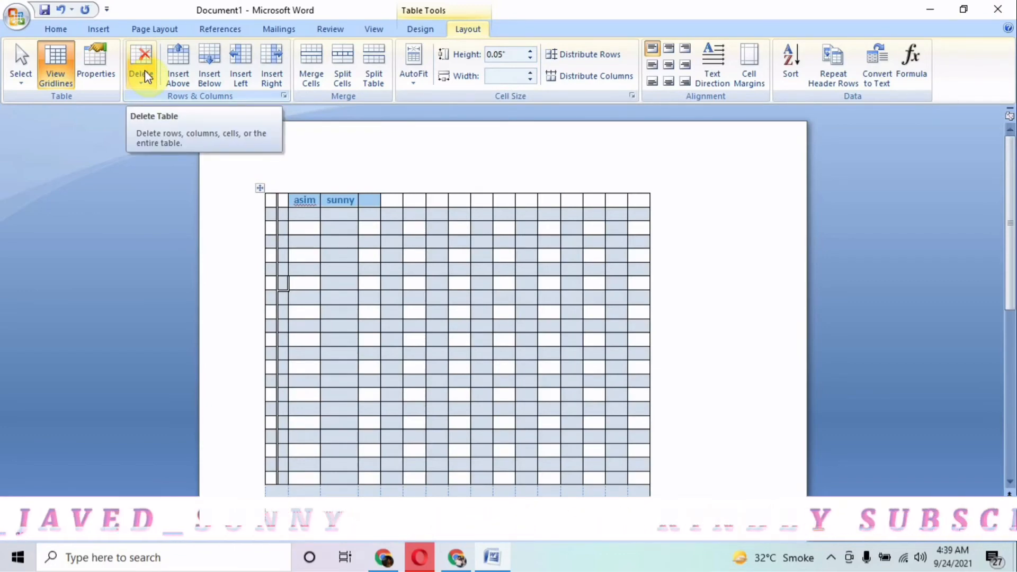
# Delete the table's fourth-row cells from the third column onward, using Shift cells left.
pyautogui.click(142, 74)
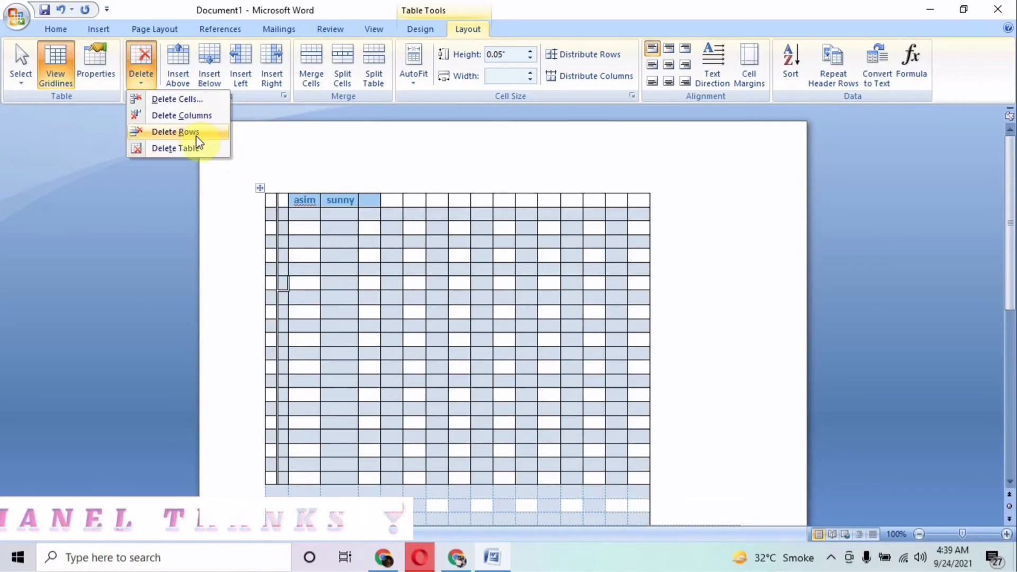
pyautogui.click(295, 238)
pyautogui.moveTo(295, 239); pyautogui.dragTo(656, 245)
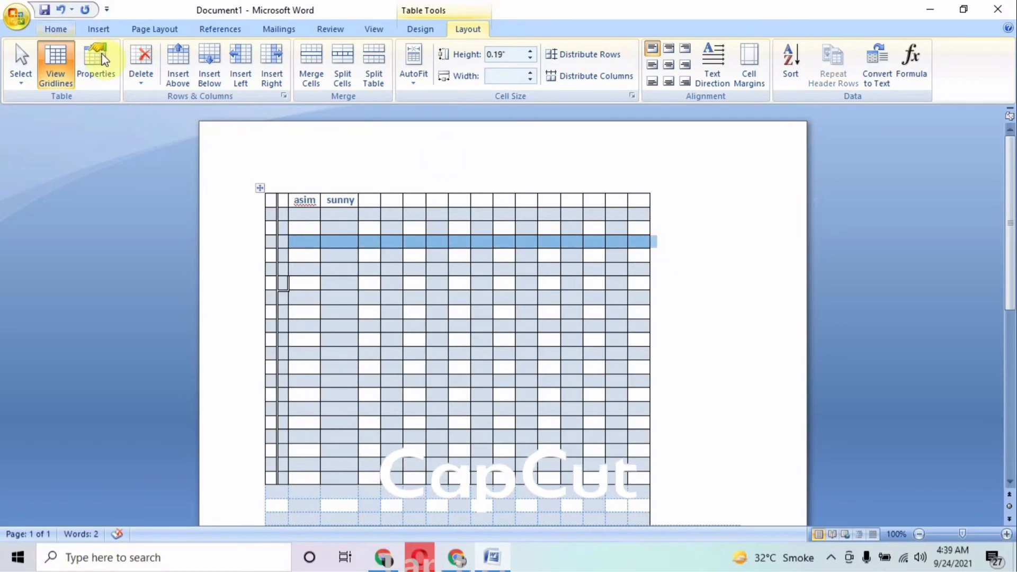
pyautogui.click(141, 60)
pyautogui.click(159, 98)
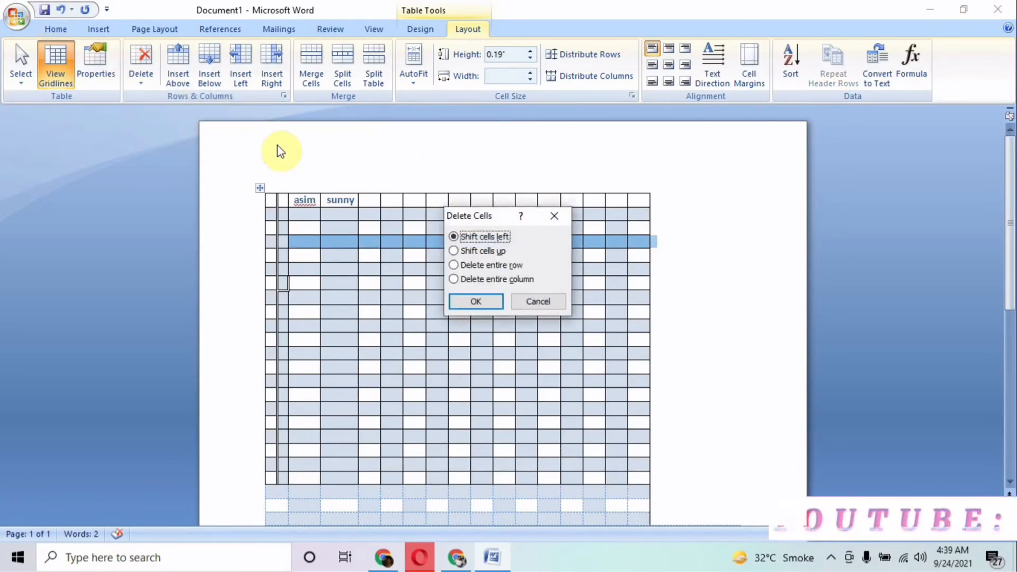
pyautogui.click(459, 300)
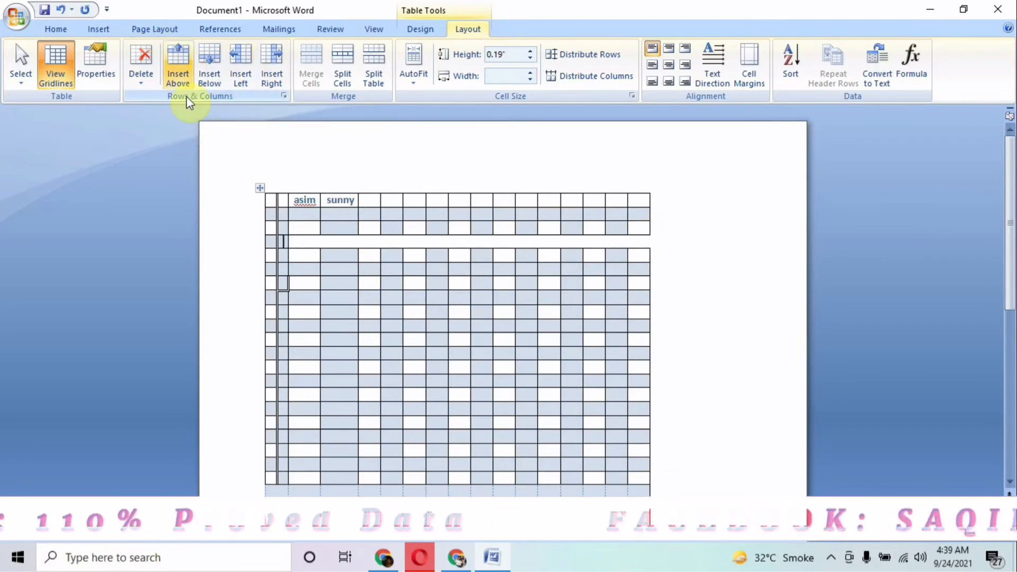
# Insert a column to the right of the table's second column and insert rows below the selected new column.
pyautogui.click(279, 67)
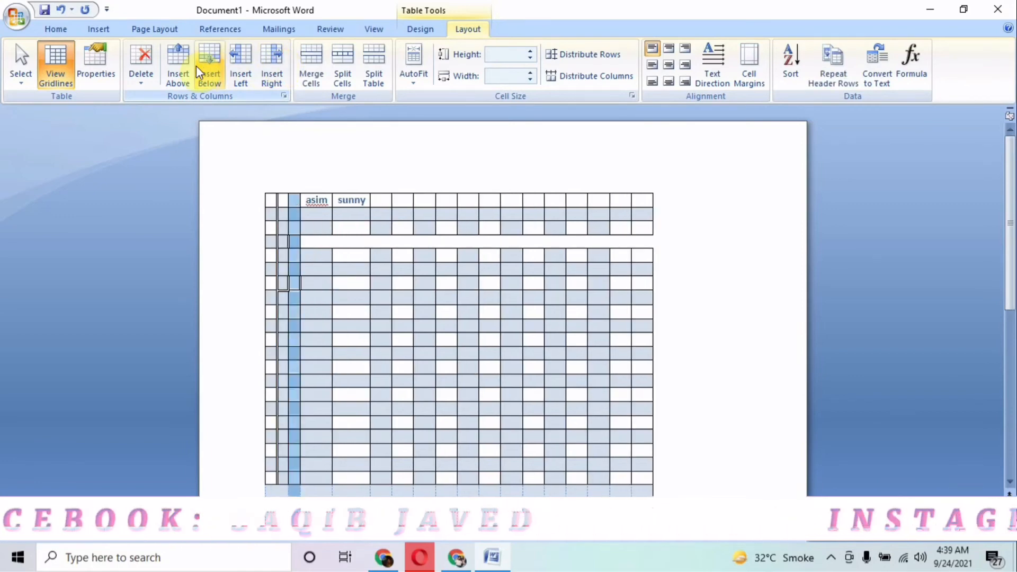
pyautogui.click(217, 63)
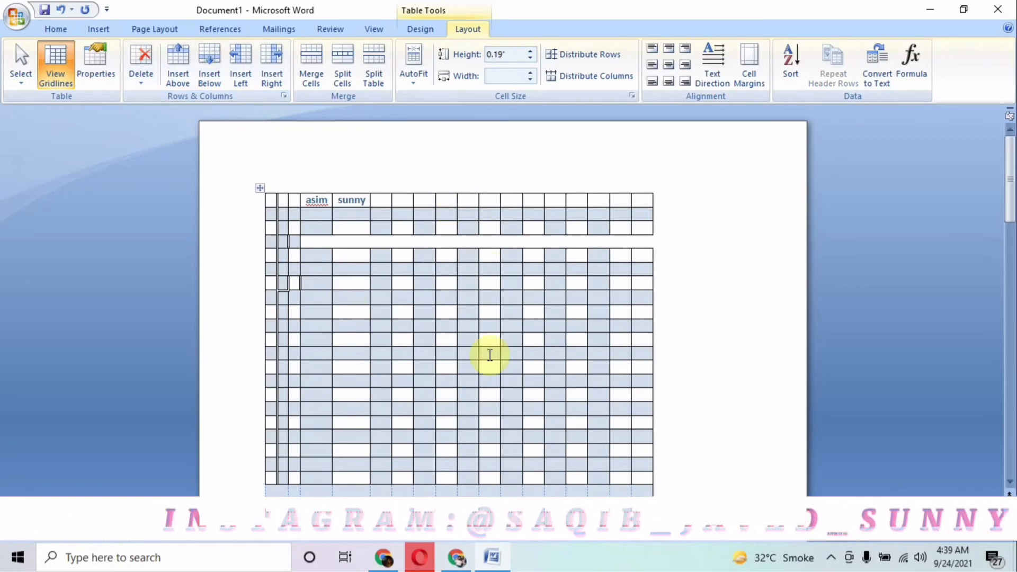
# Insert a row below the shortened fourth row of the table.
pyautogui.click(323, 242)
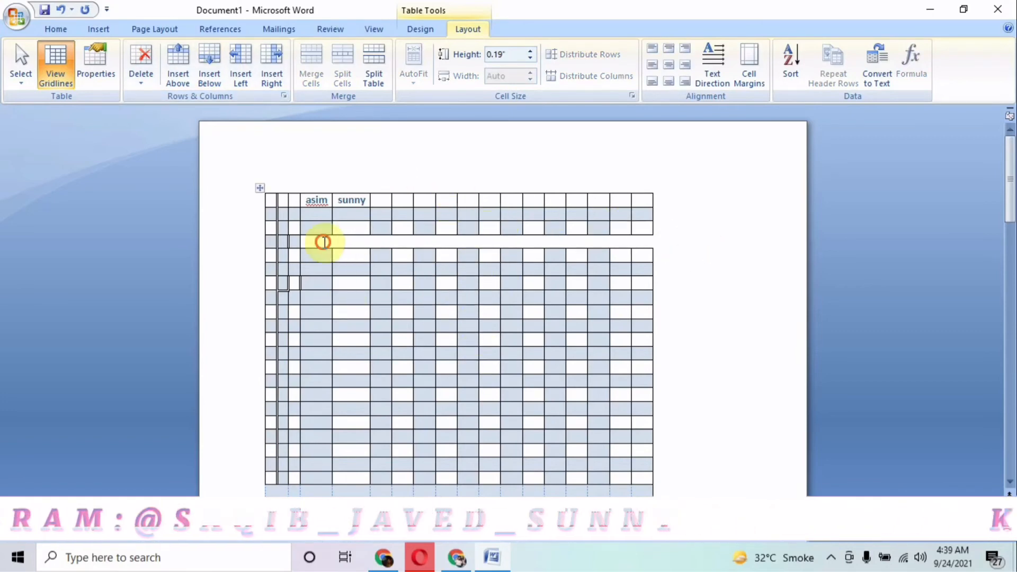
pyautogui.click(204, 74)
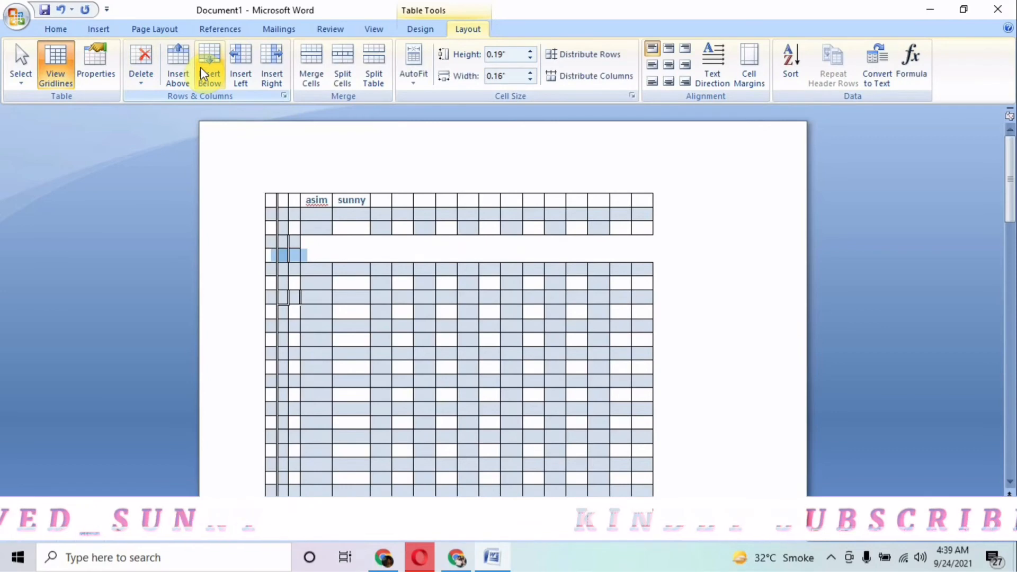
pyautogui.click(369, 257)
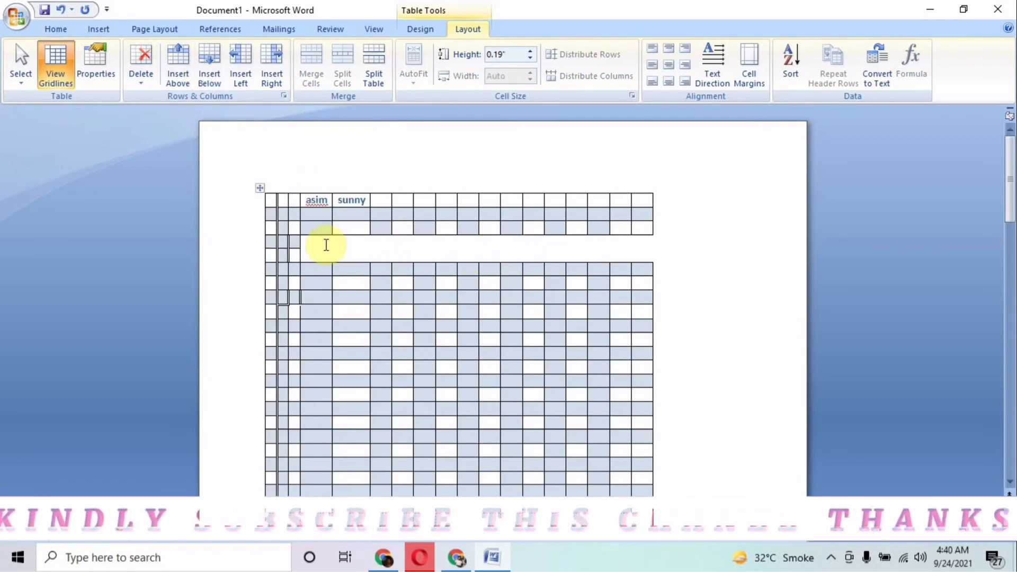
pyautogui.click(320, 243)
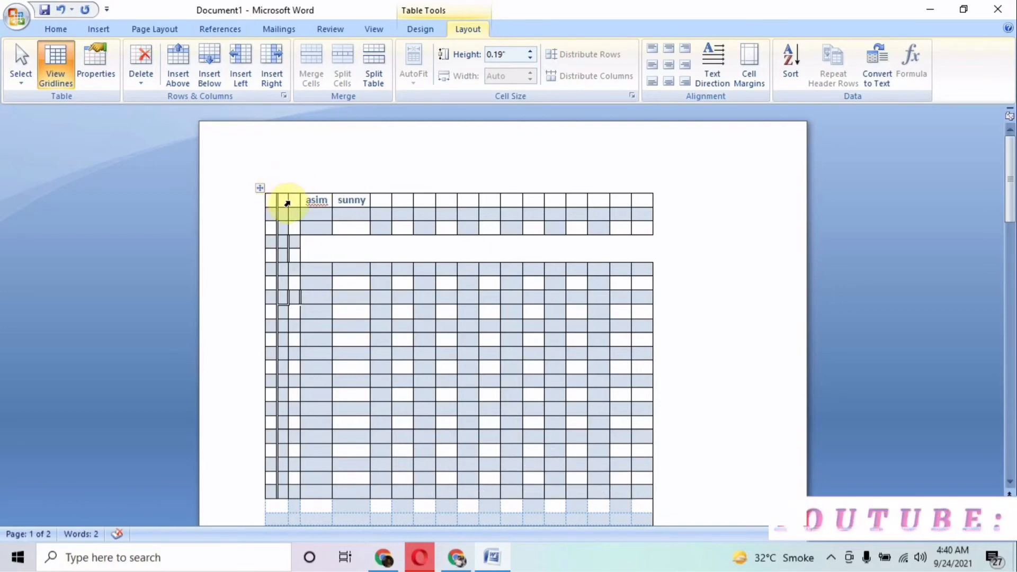
# Merge all cells of the table's first three rows into one cell and select the text inside it.
pyautogui.moveTo(273, 199); pyautogui.dragTo(643, 224)
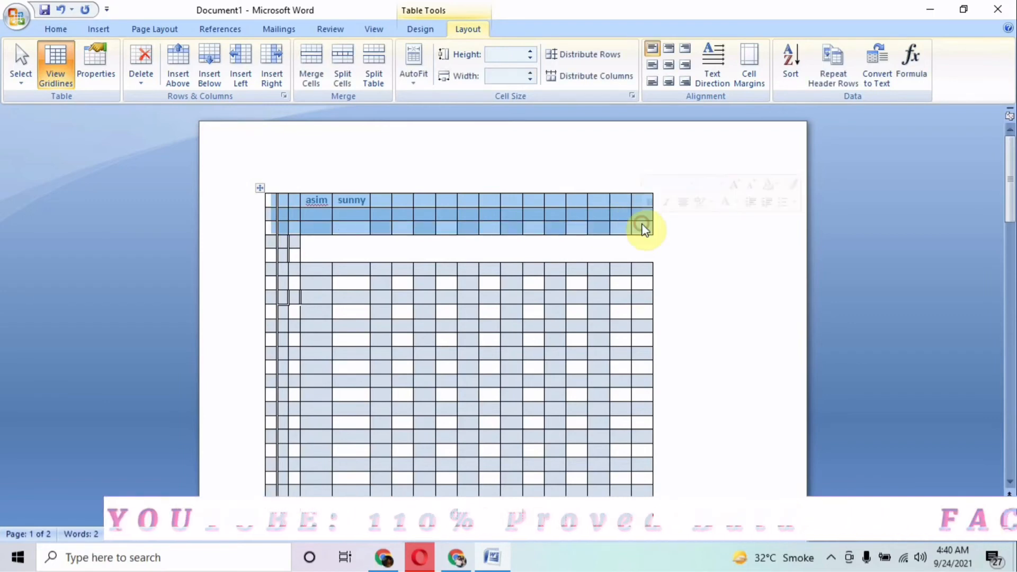
pyautogui.click(309, 66)
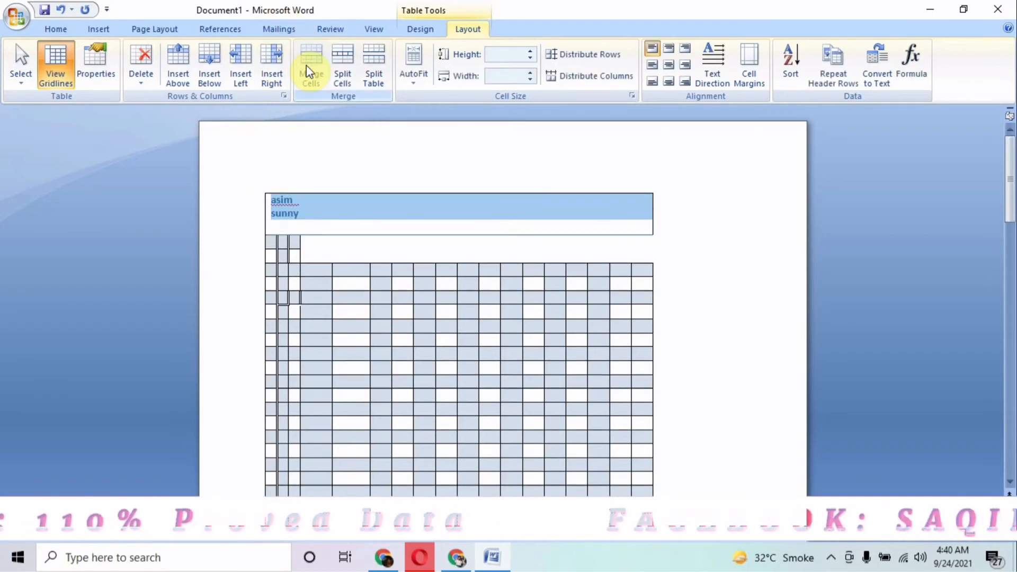
pyautogui.click(399, 218)
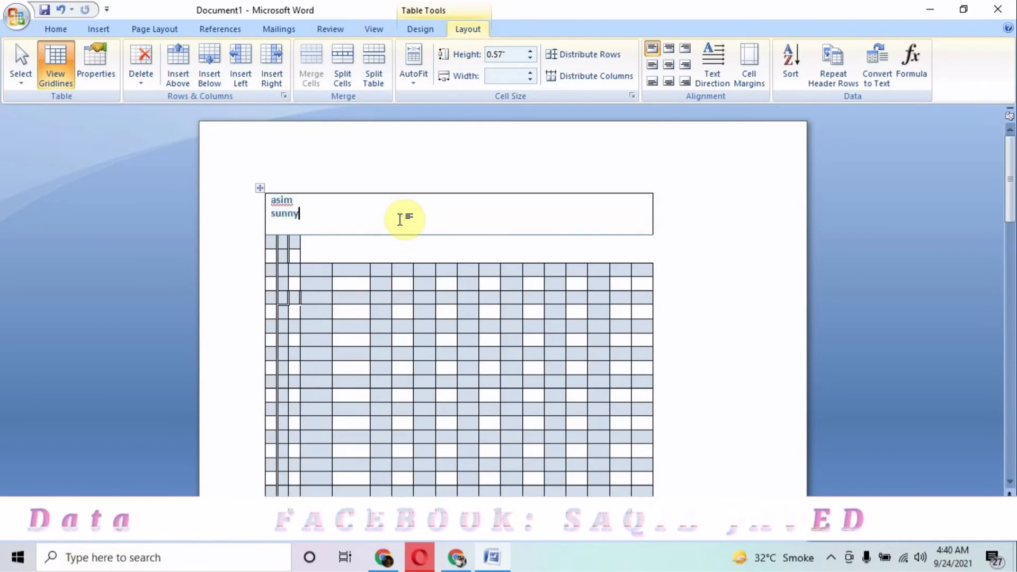
pyautogui.moveTo(399, 218); pyautogui.dragTo(273, 201)
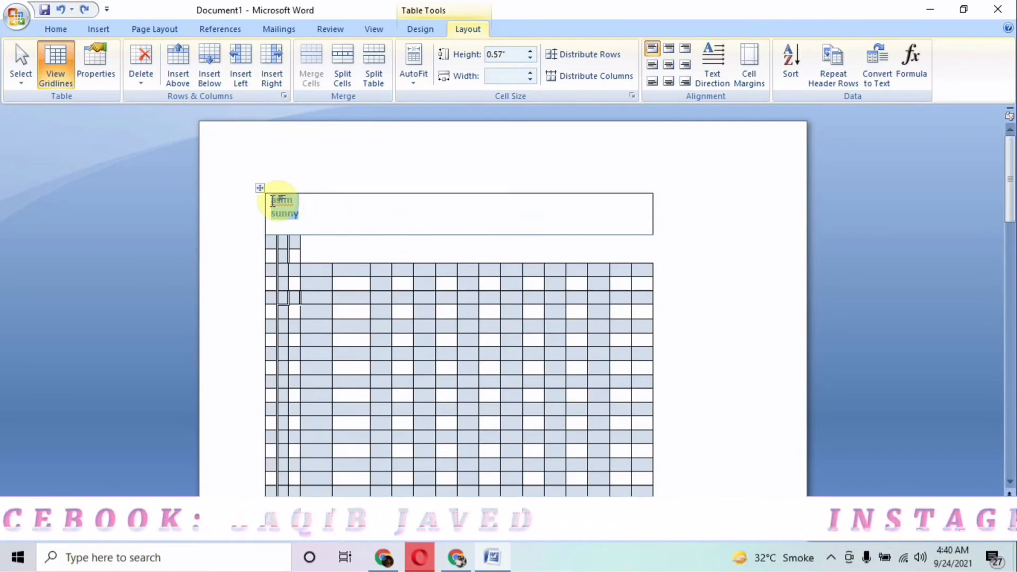
# Replace the text in the merged top cell of the table with "Detail marks sheat".
pyautogui.press('Delete')
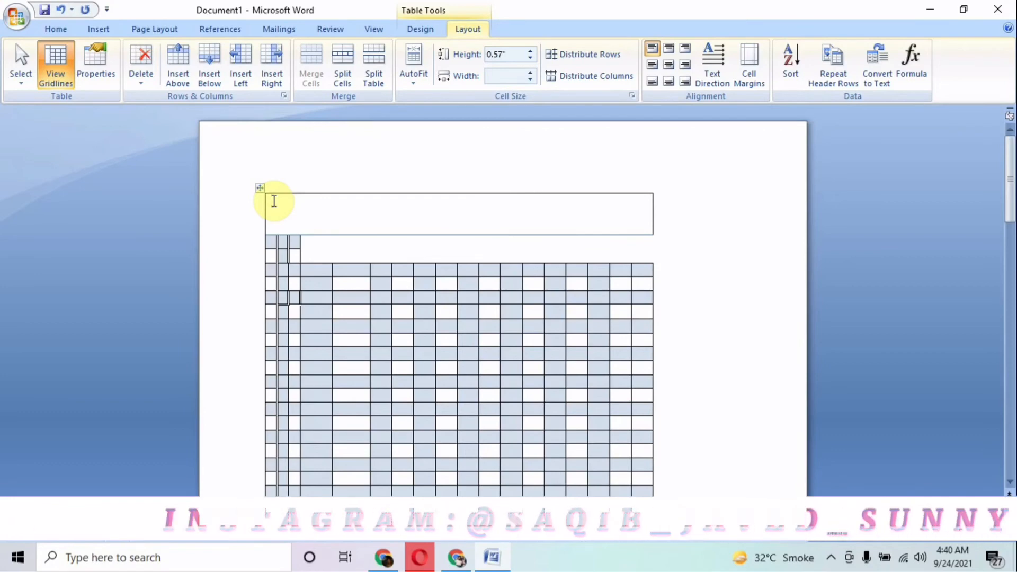
pyautogui.write('d')
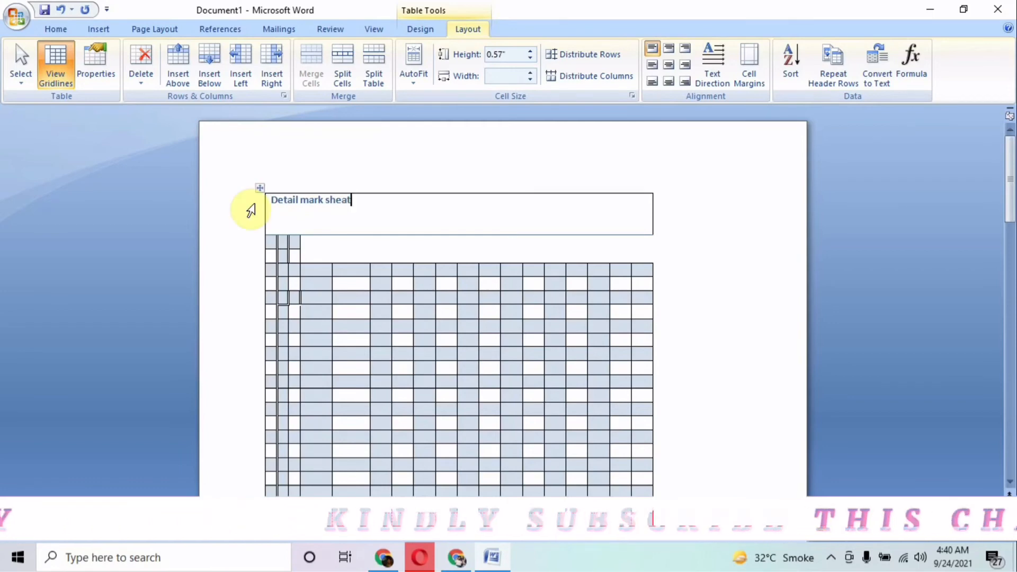
pyautogui.click(328, 199)
pyautogui.write('s')
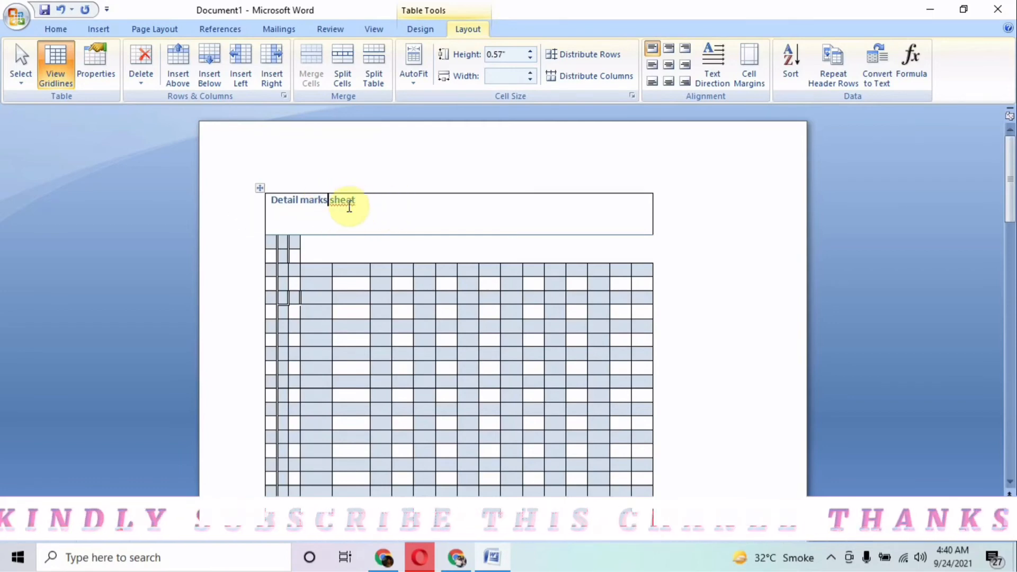
pyautogui.rightClick(350, 205)
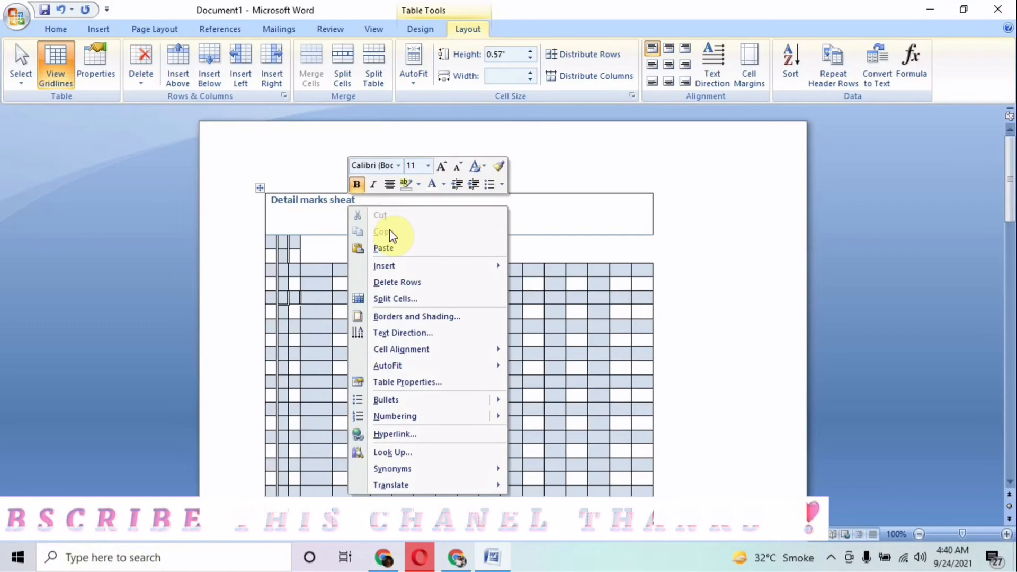
pyautogui.click(558, 226)
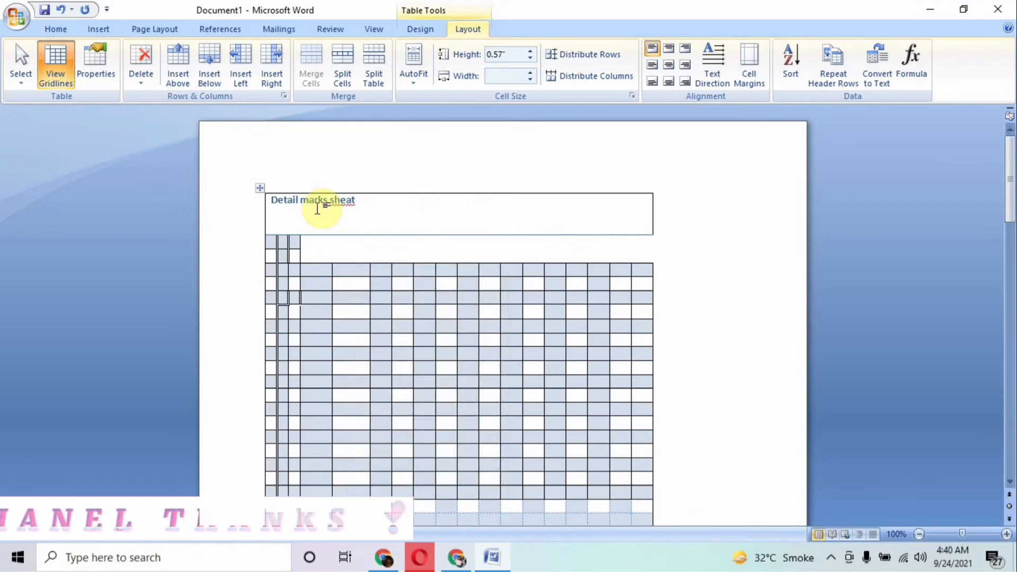
# Set the "Detail marks sheat" heading in the merged top cell to font size 20 and make it italic.
pyautogui.click(253, 218)
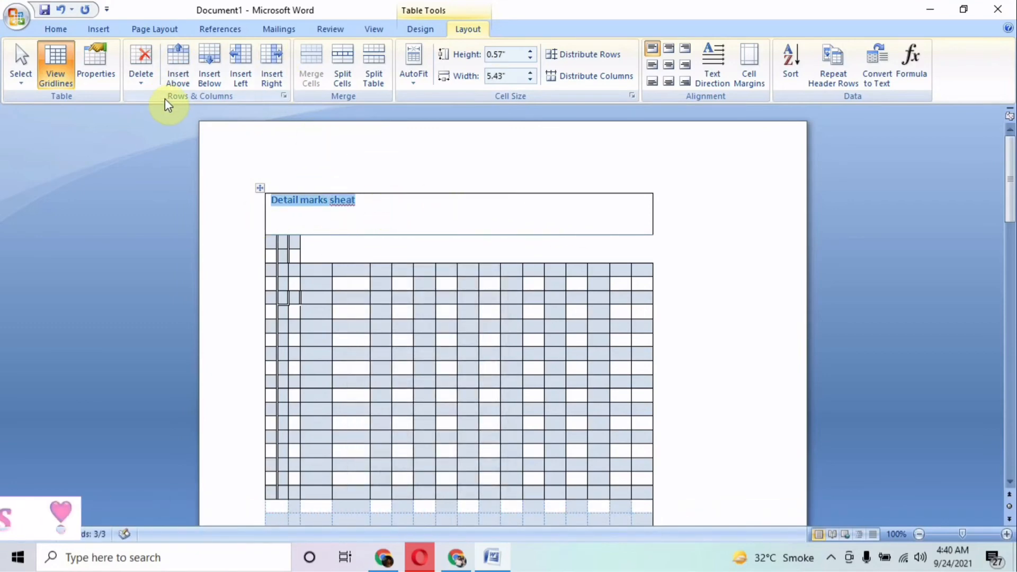
pyautogui.click(57, 29)
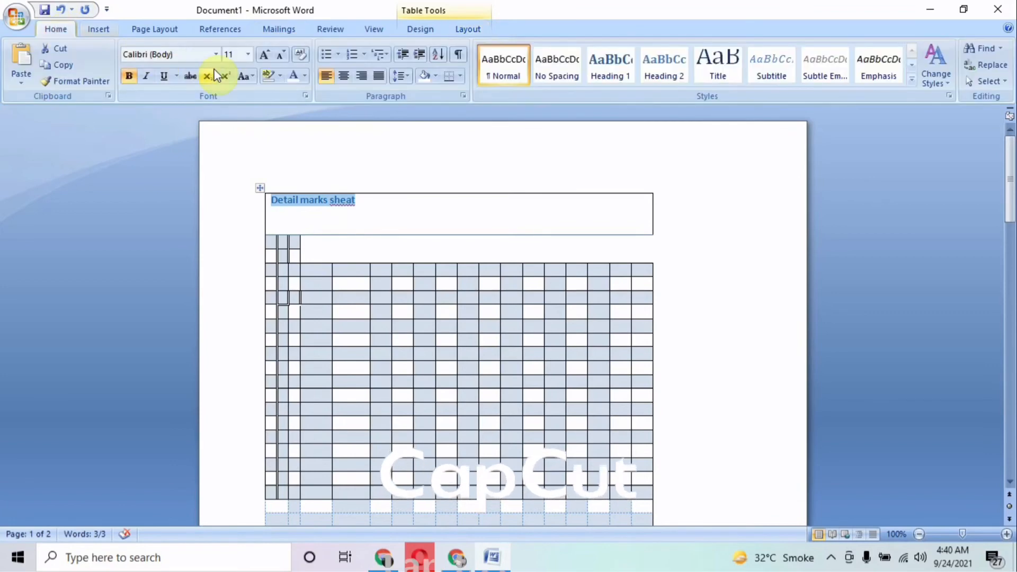
pyautogui.click(213, 55)
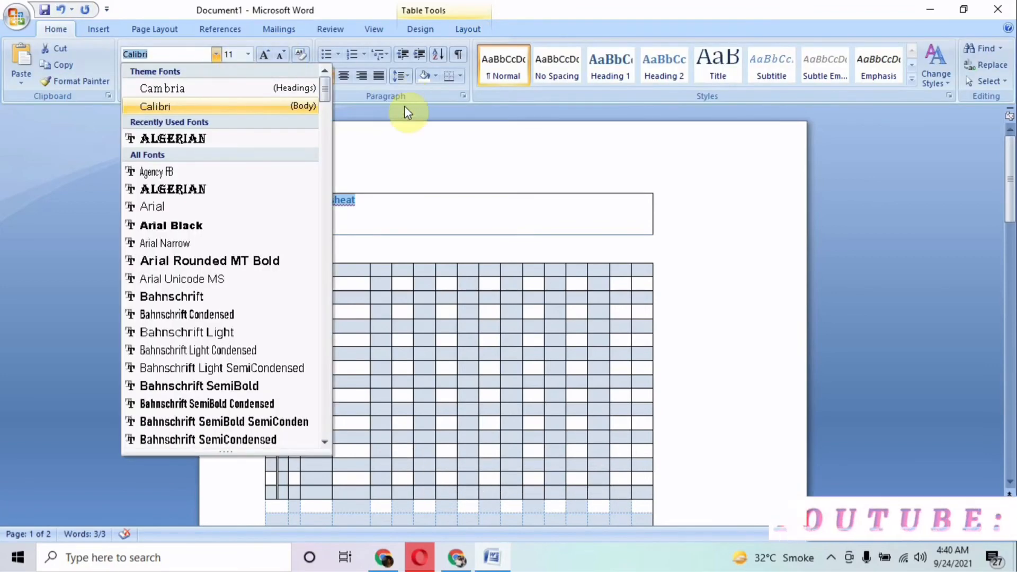
pyautogui.click(407, 112)
pyautogui.click(247, 55)
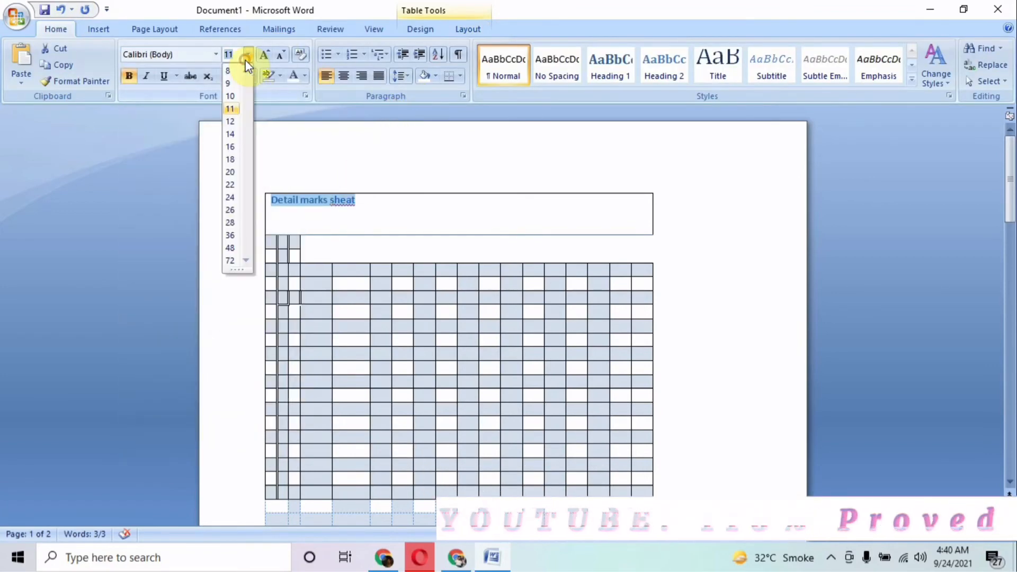
pyautogui.click(225, 172)
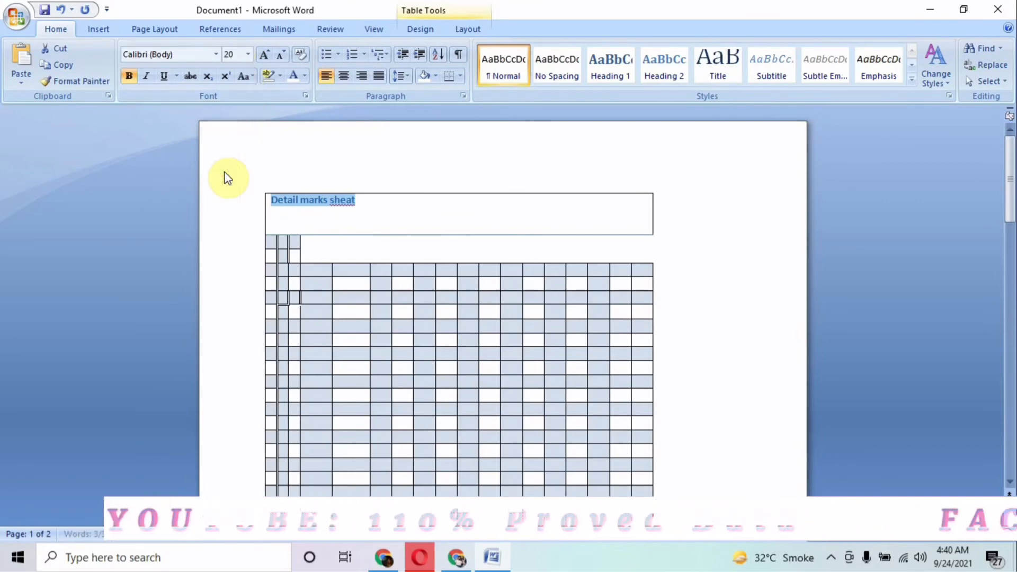
pyautogui.click(146, 76)
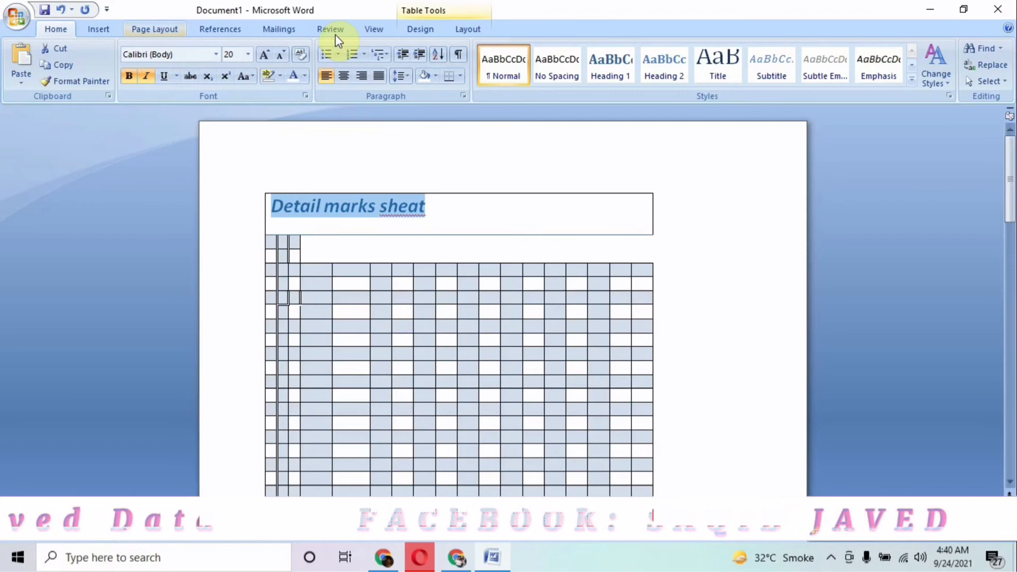
# Split the seventh cell of the table's fifth row into two columns.
pyautogui.click(469, 28)
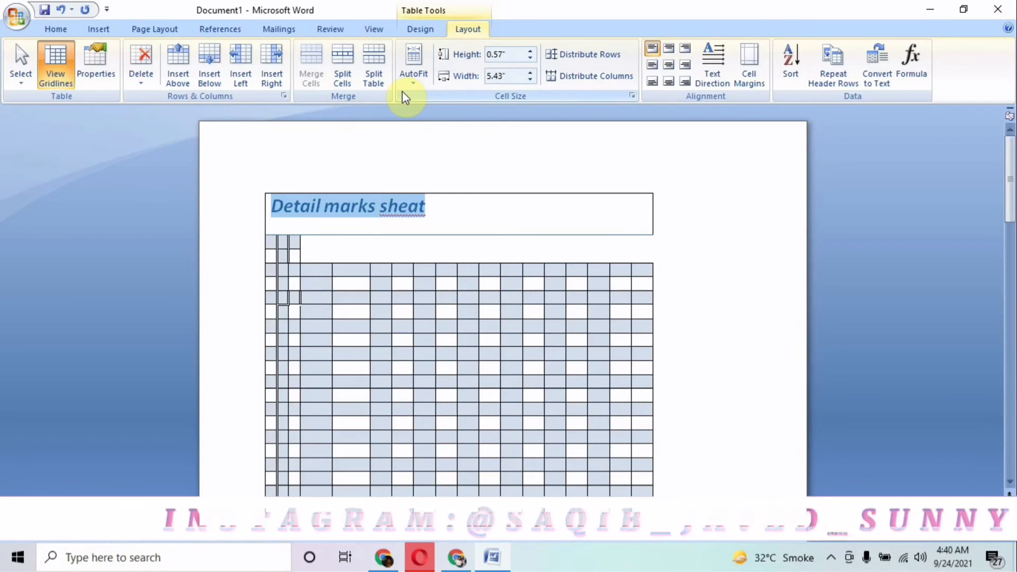
pyautogui.click(401, 286)
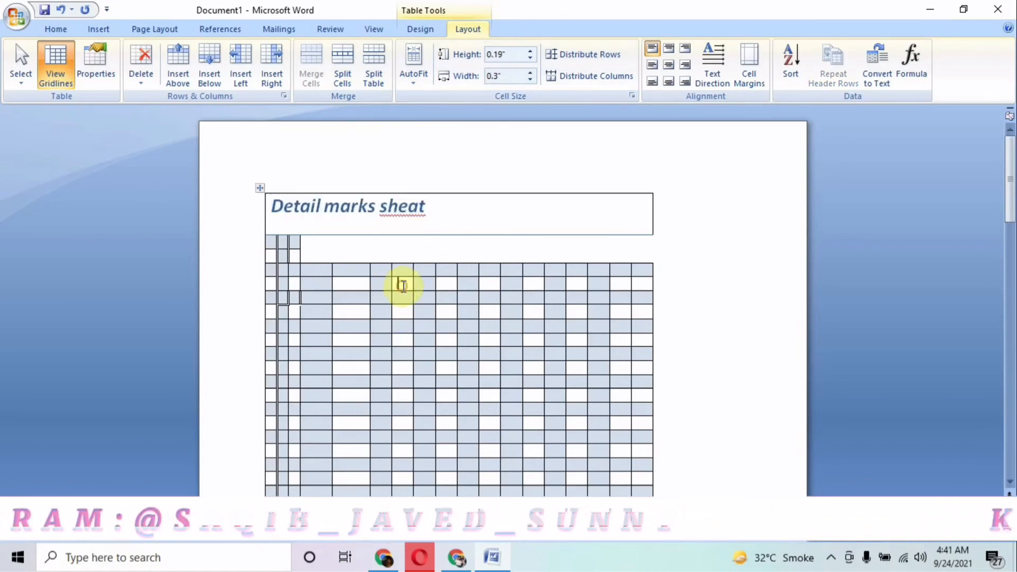
pyautogui.click(348, 69)
pyautogui.click(490, 306)
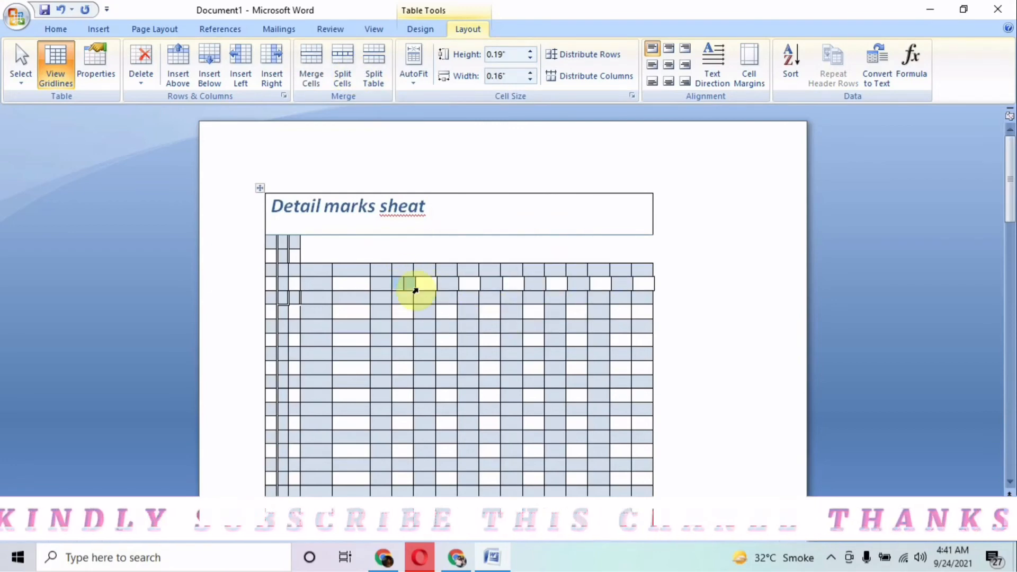
# Split the wide fifth cell of the table's fifth row into 4 columns and 1 row.
pyautogui.click(350, 288)
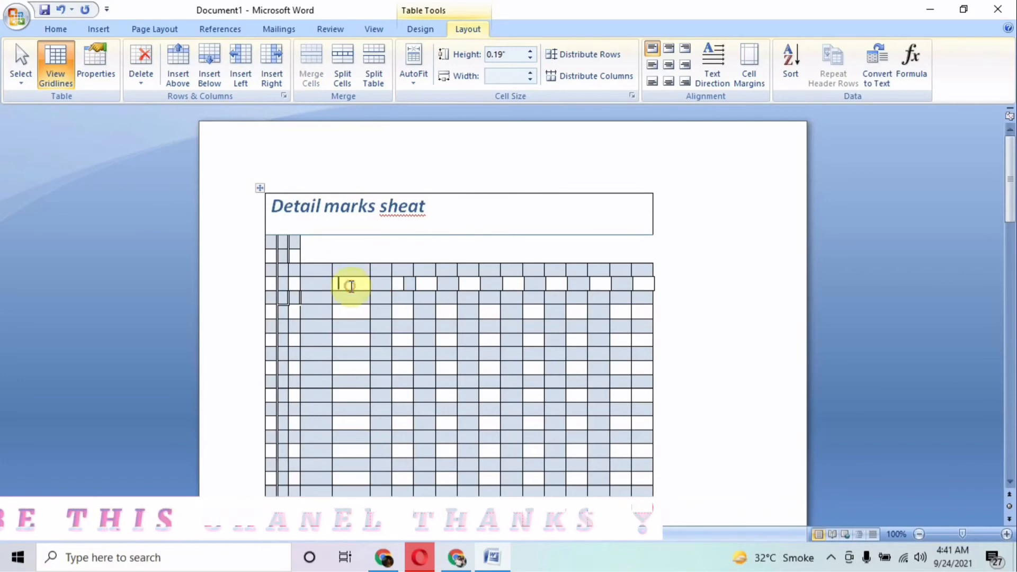
pyautogui.click(349, 64)
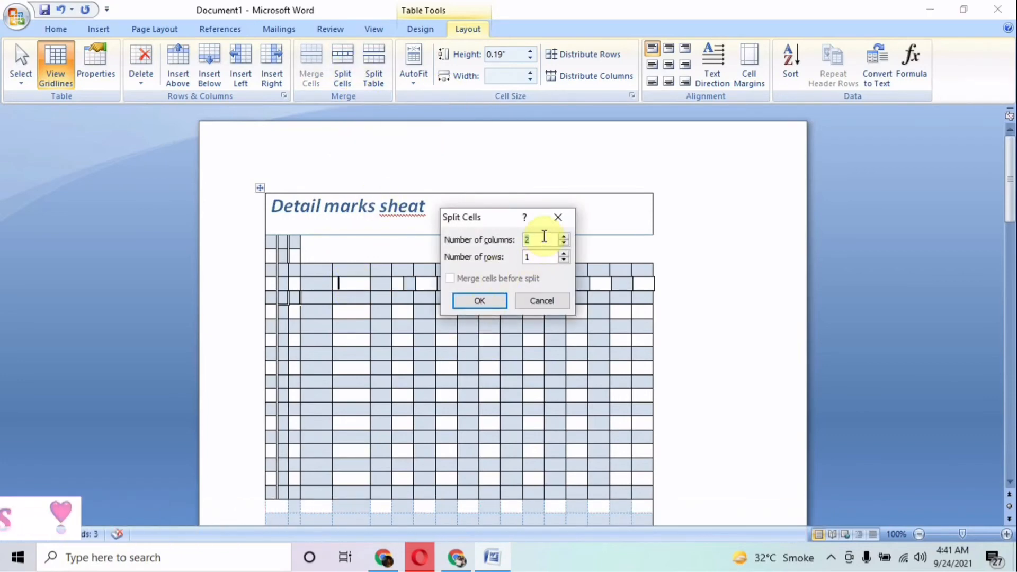
pyautogui.click(564, 236)
pyautogui.click(564, 236)
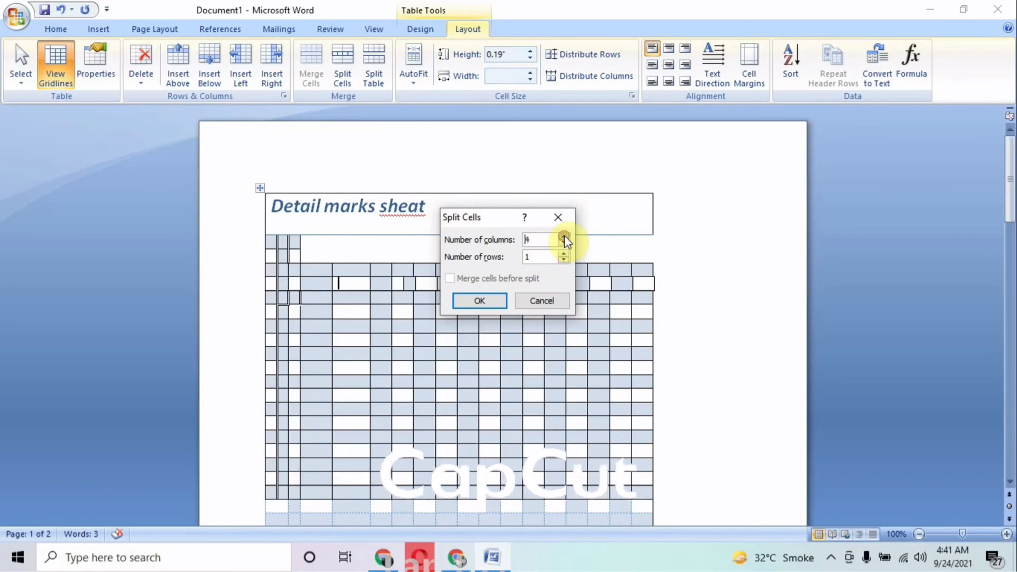
pyautogui.click(475, 301)
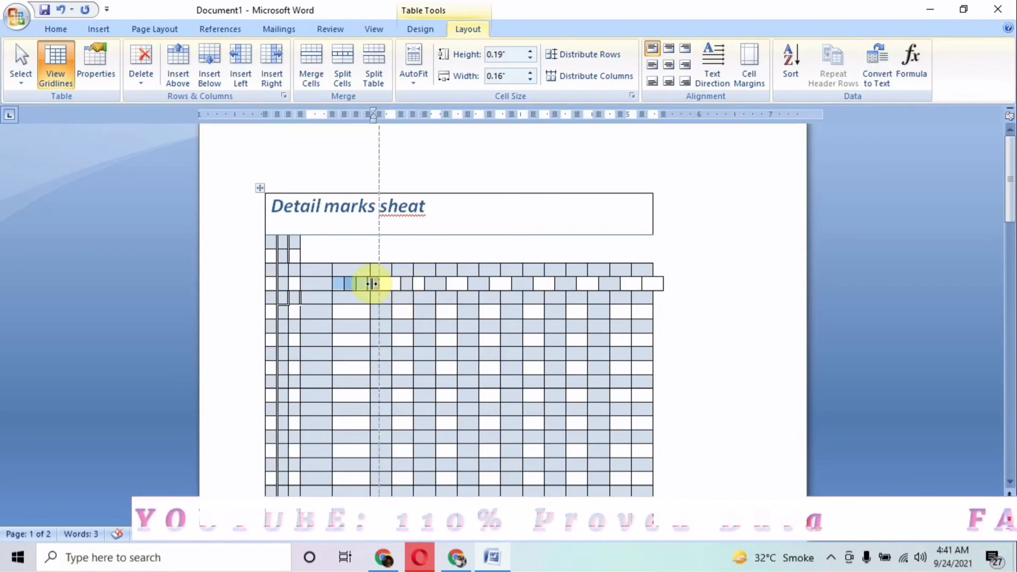
pyautogui.moveTo(400, 284); pyautogui.dragTo(396, 285)
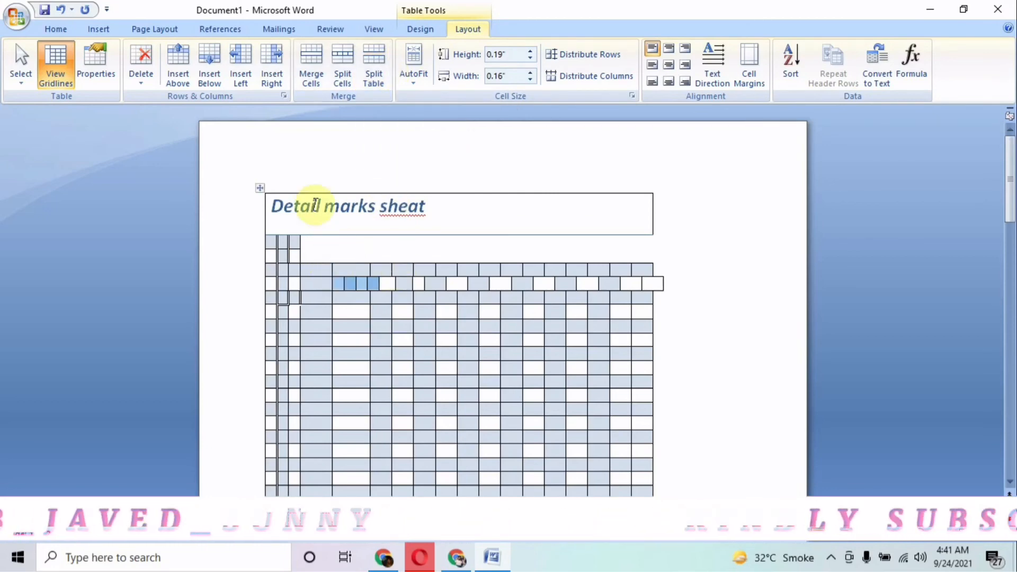
# Split the table at the row directly below the cell divided into four columns.
pyautogui.click(359, 291)
pyautogui.click(346, 300)
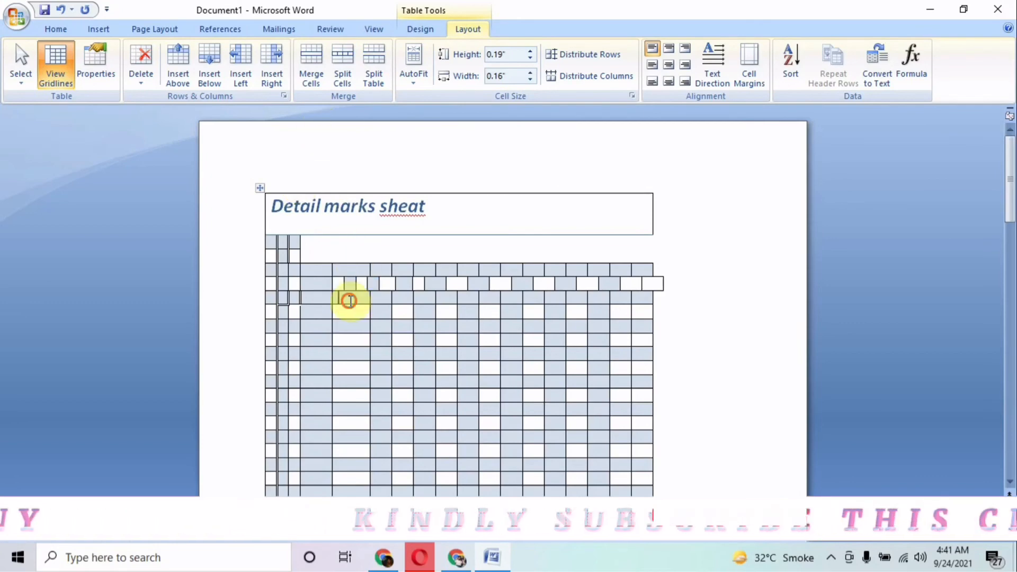
pyautogui.click(375, 67)
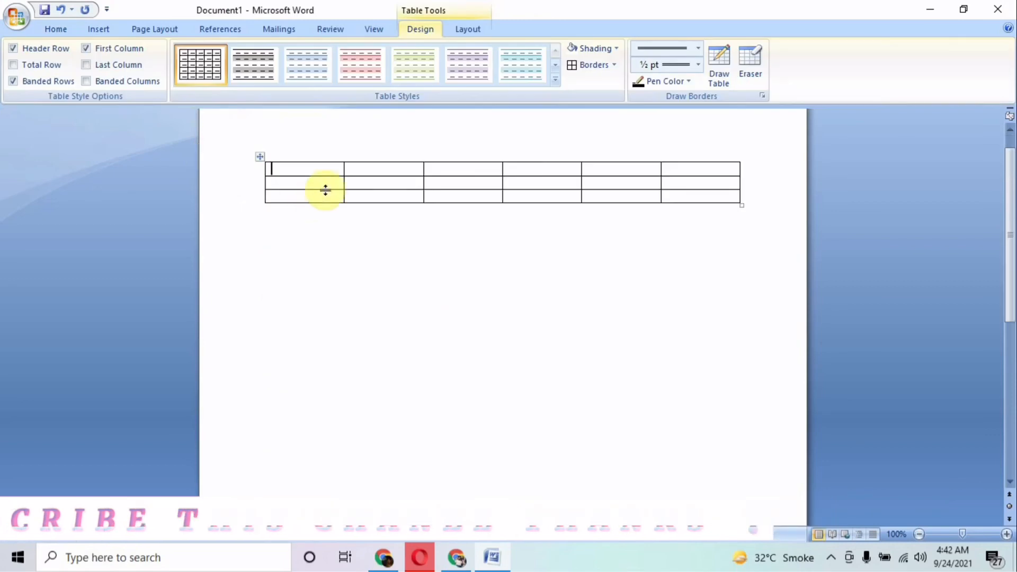
# Enter "sdsa" in the second cell of the three-row table's second row and split the table above that row.
pyautogui.write('sdsa')
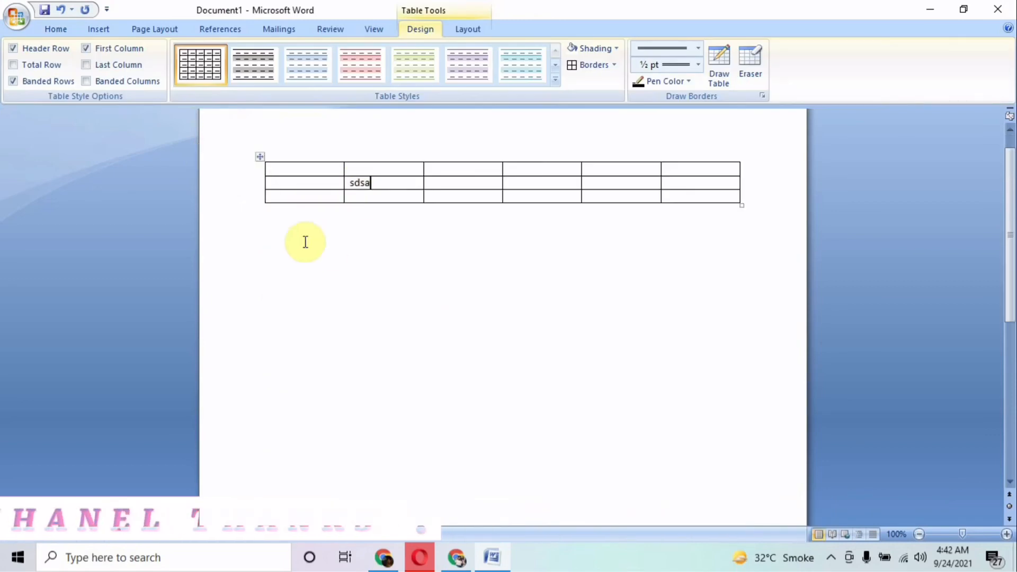
pyautogui.click(459, 31)
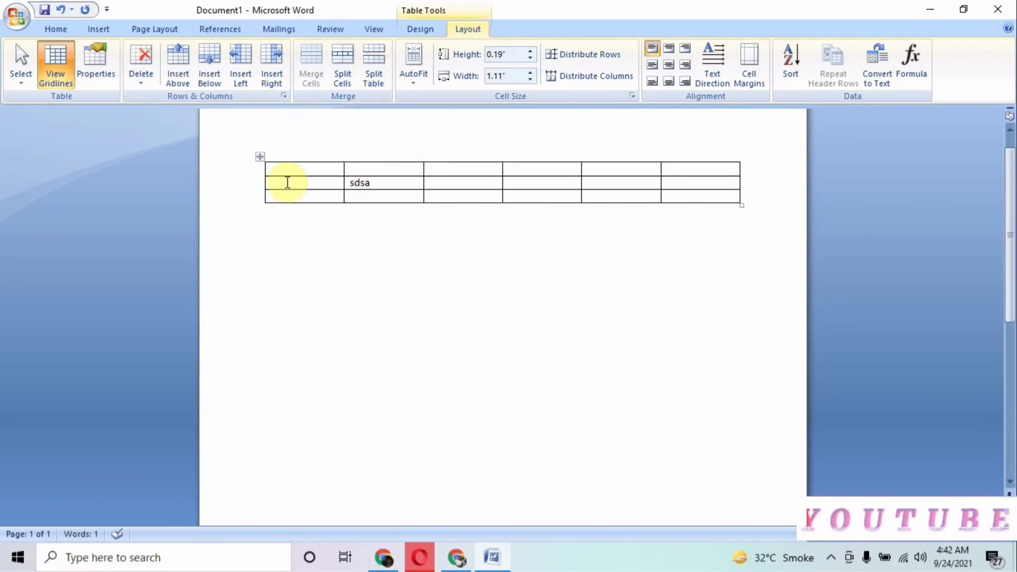
pyautogui.moveTo(285, 182); pyautogui.dragTo(722, 181)
pyautogui.click(374, 58)
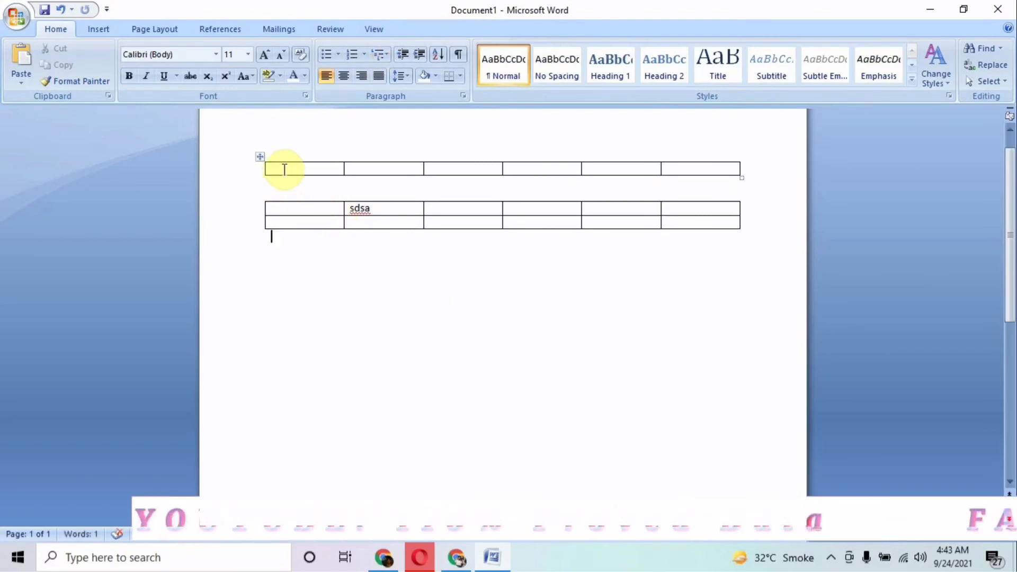
pyautogui.moveTo(283, 168); pyautogui.dragTo(758, 166)
pyautogui.moveTo(381, 215); pyautogui.dragTo(535, 238)
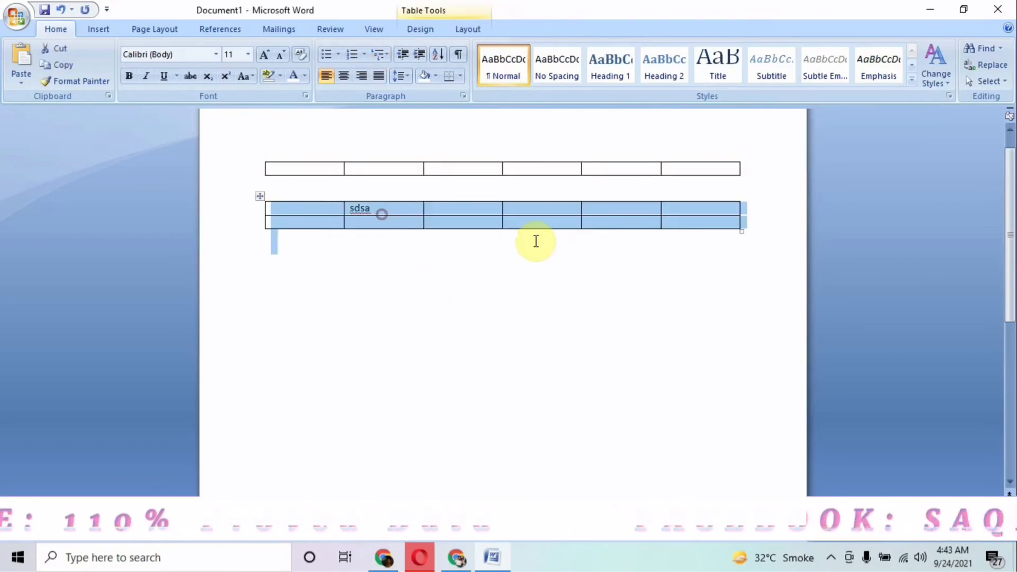
pyautogui.click(570, 309)
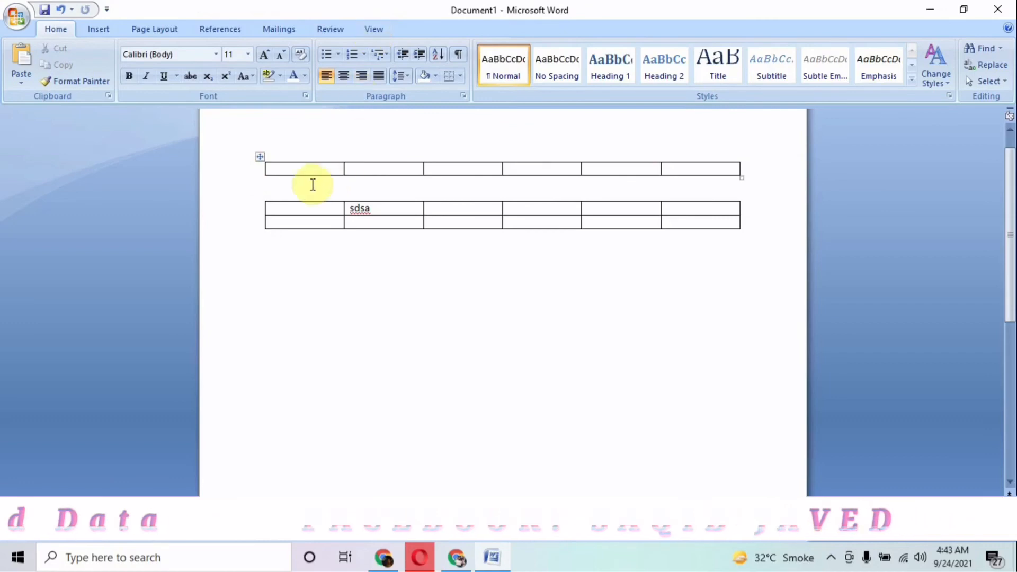
# Set the width of the lower table's first column to 1.3".
pyautogui.click(312, 210)
pyautogui.click(469, 27)
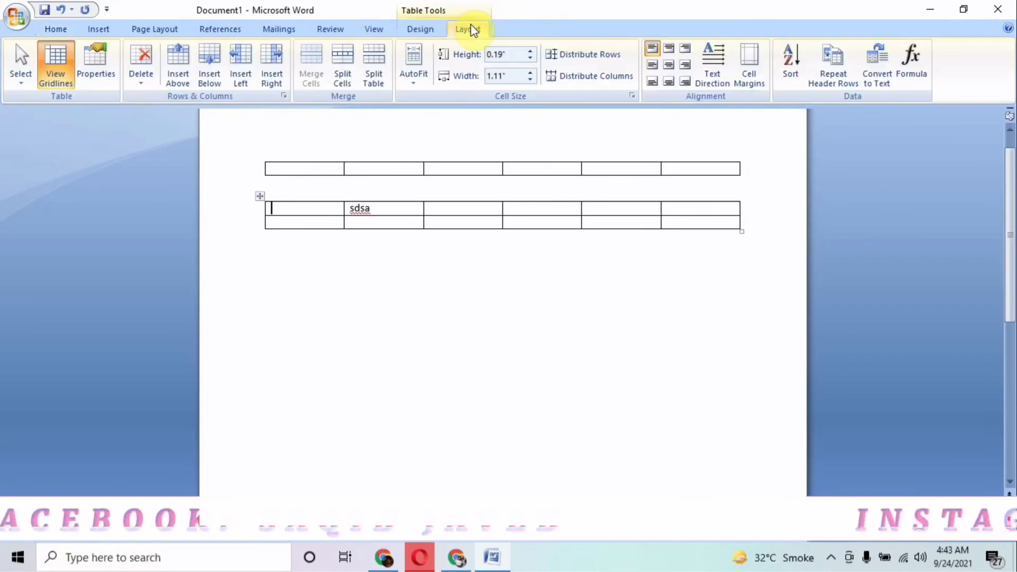
pyautogui.click(529, 72)
pyautogui.click(530, 72)
pyautogui.click(529, 73)
pyautogui.click(529, 73)
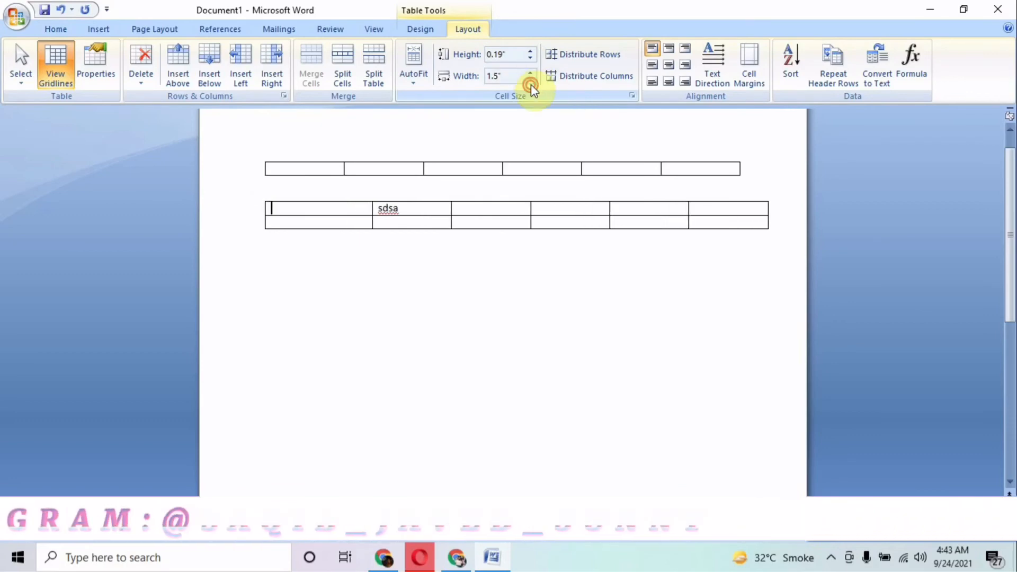
pyautogui.click(530, 82)
pyautogui.click(531, 82)
# Try larger heights for the lower table's first row, up to at least 0.4", and set it to 0.2".
pyautogui.click(532, 52)
pyautogui.click(531, 53)
pyautogui.click(532, 53)
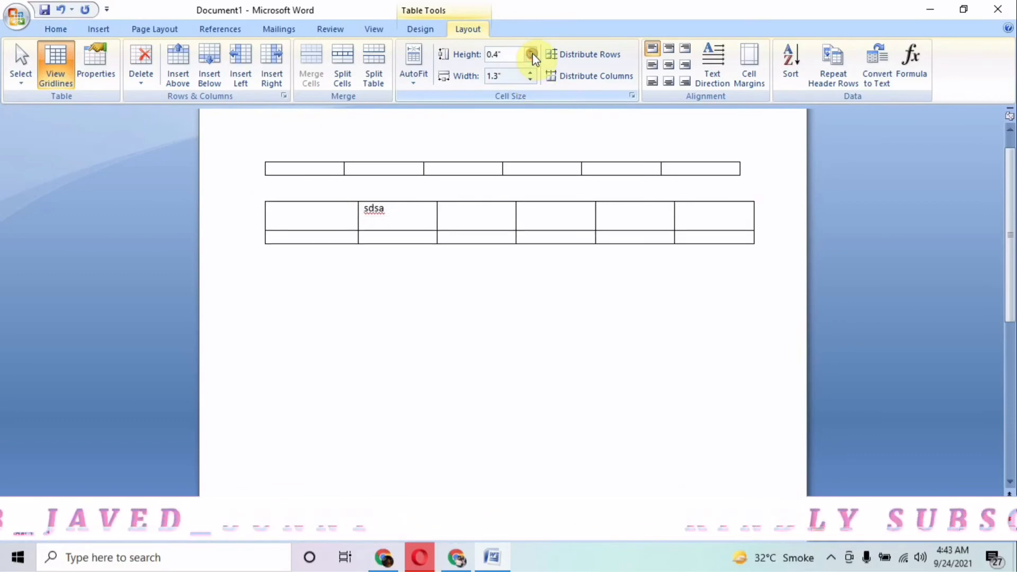
pyautogui.click(530, 51)
pyautogui.click(531, 58)
pyautogui.click(530, 57)
pyautogui.click(530, 58)
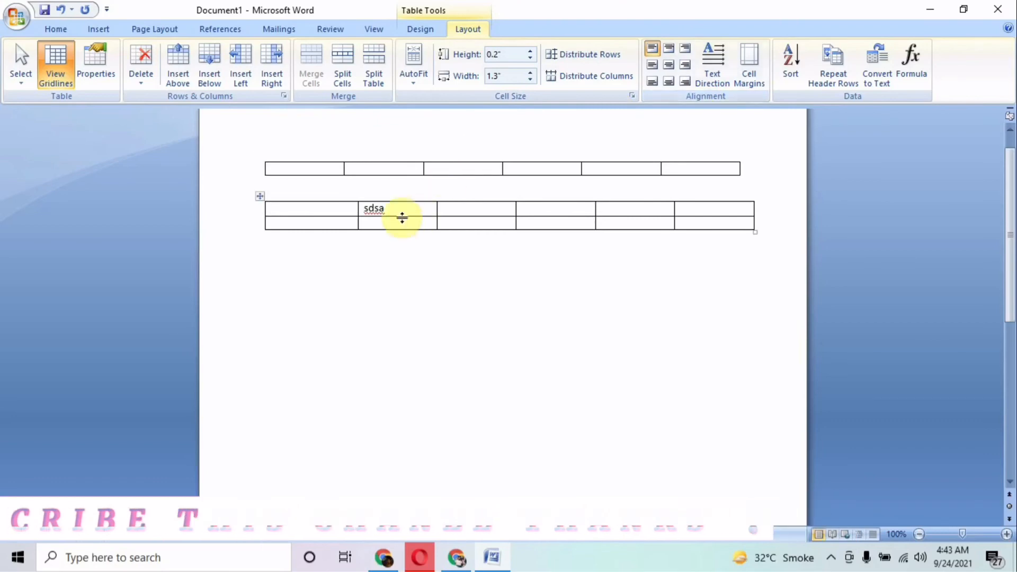
# Try the top and middle alignments on the "sdsa" cell and set it to Align Center Right.
pyautogui.doubleClick(374, 208)
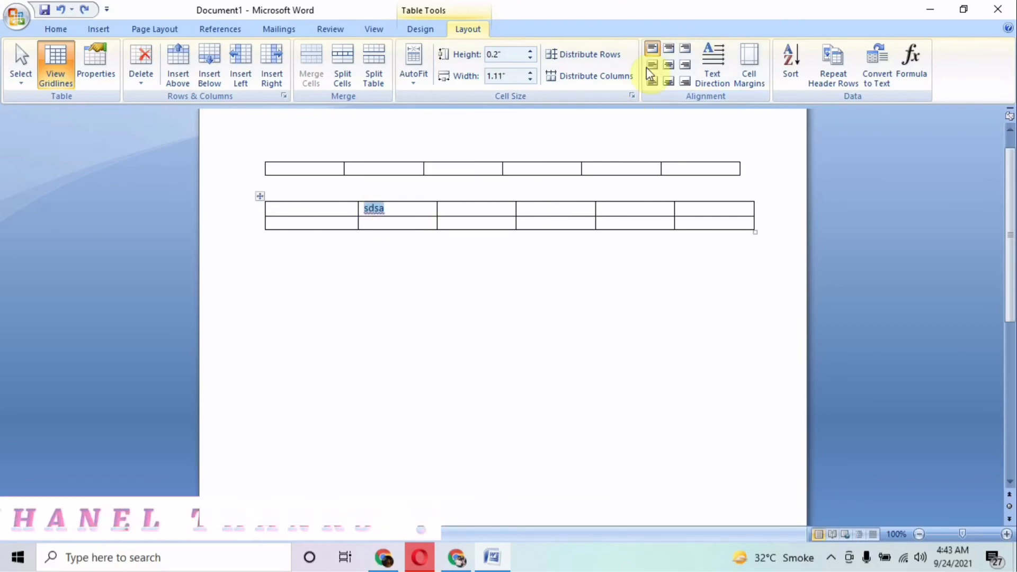
pyautogui.click(671, 49)
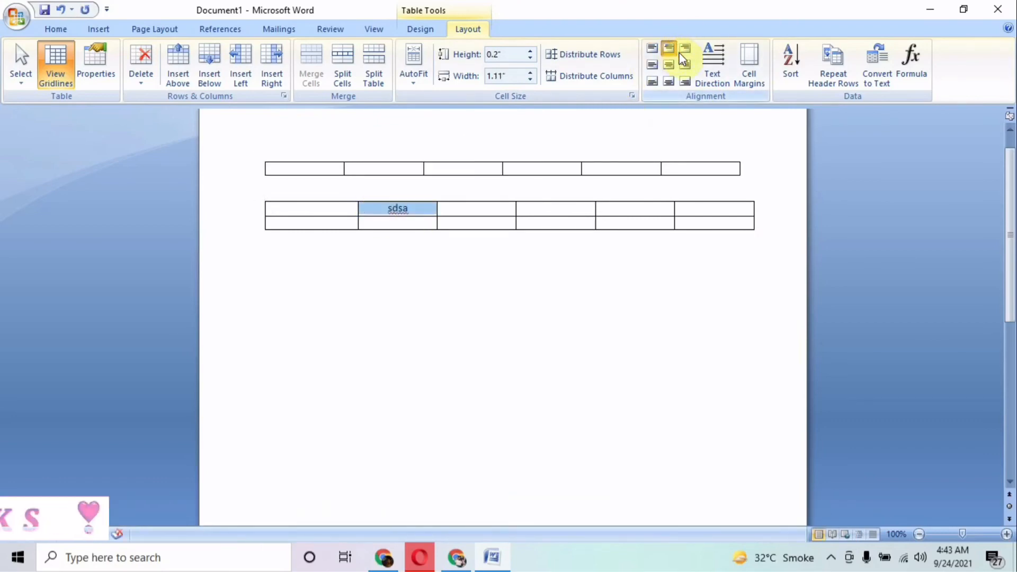
pyautogui.click(685, 51)
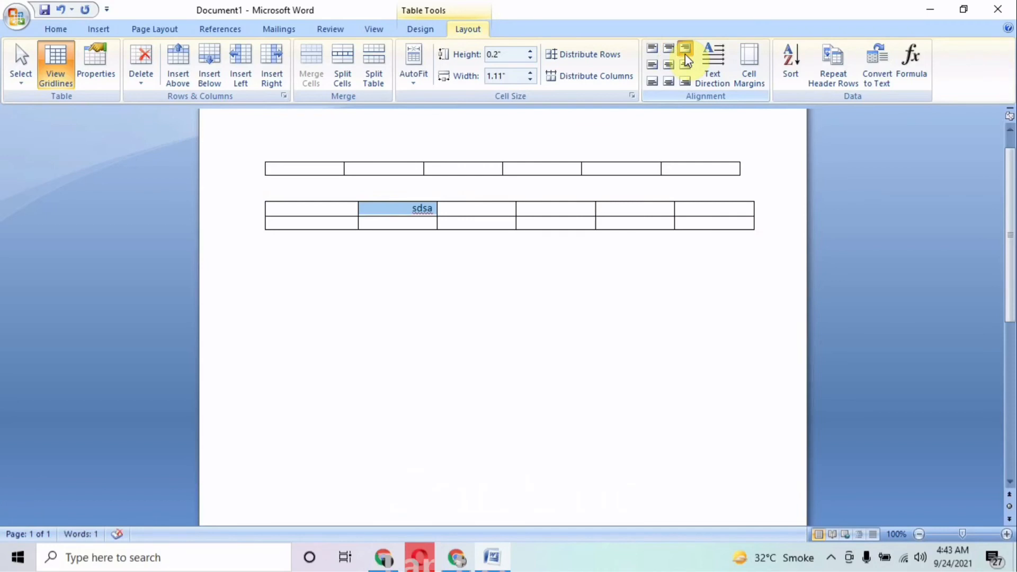
pyautogui.click(654, 51)
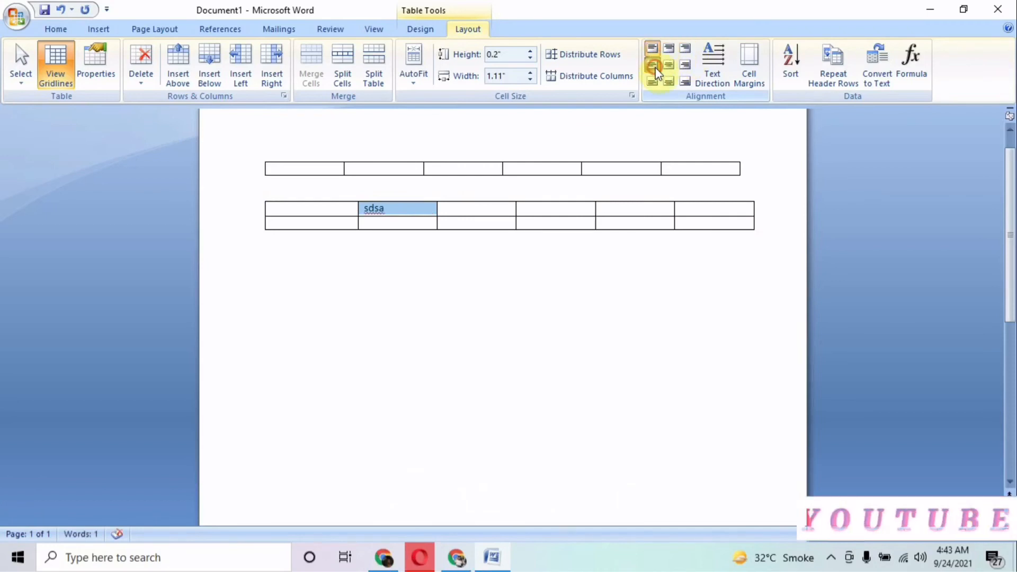
pyautogui.click(655, 67)
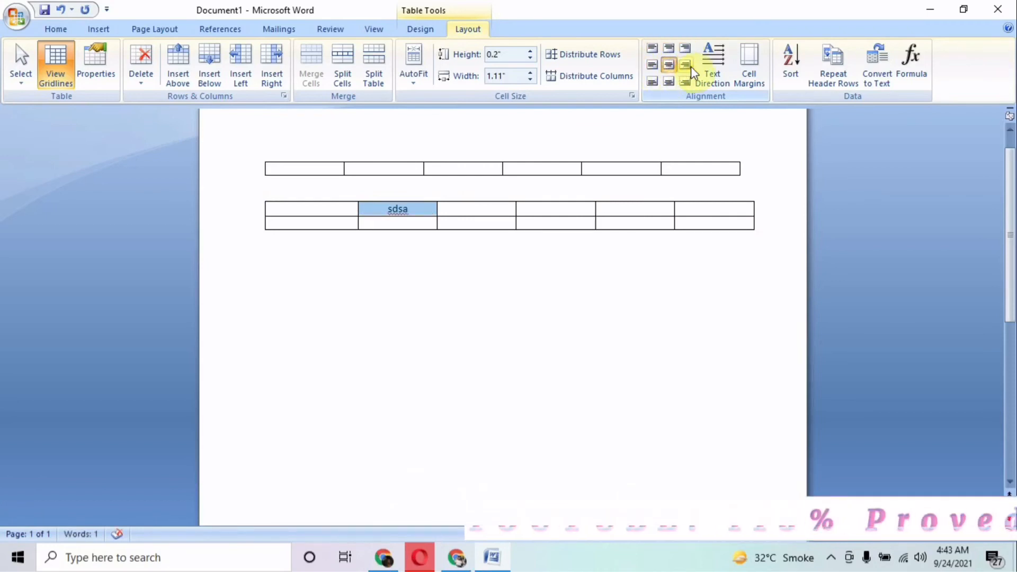
pyautogui.click(689, 66)
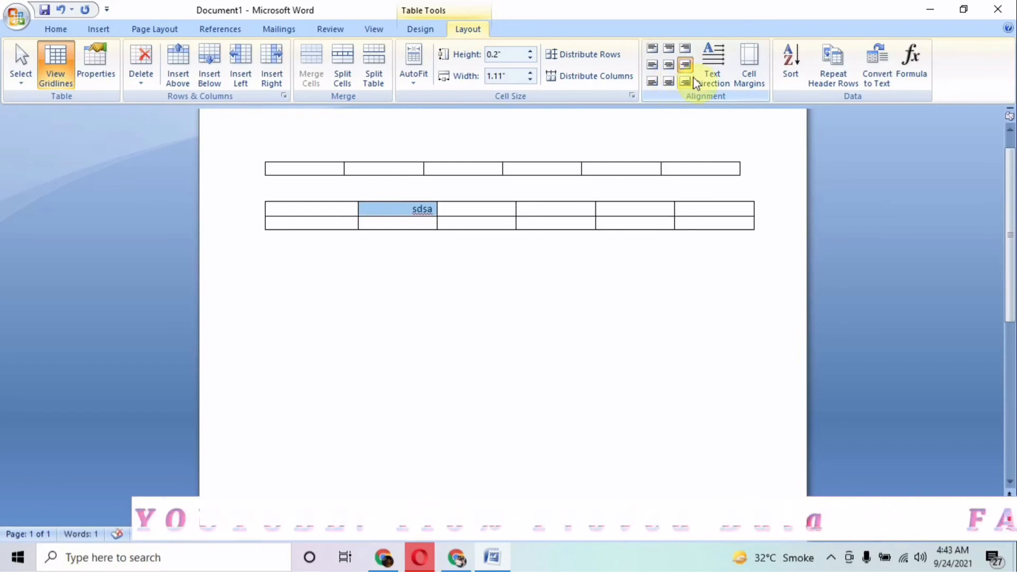
# Rotate the "sdsa" text to vertical and back to horizontal, and accept the table's default cell margins.
pyautogui.click(724, 66)
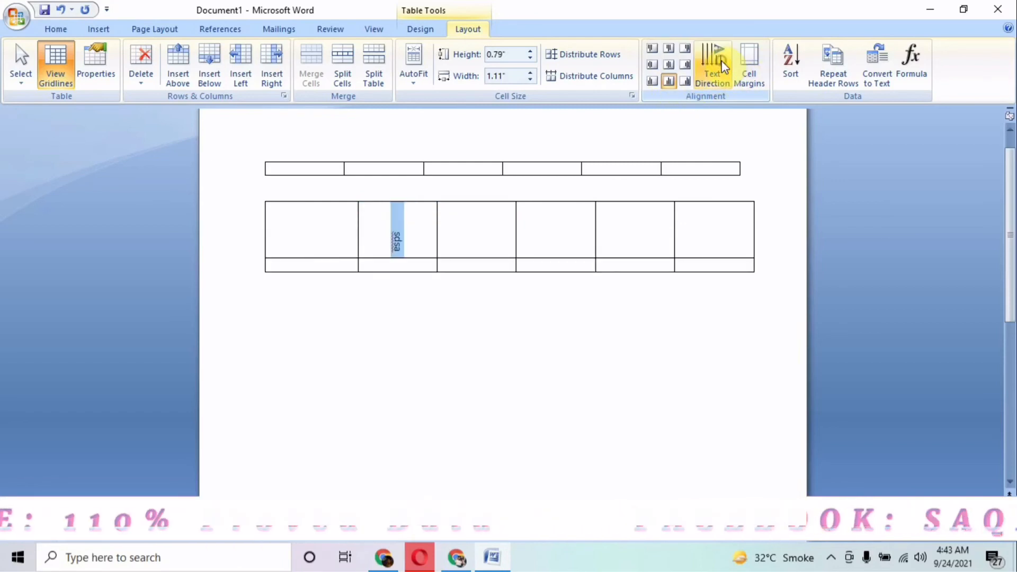
pyautogui.click(721, 61)
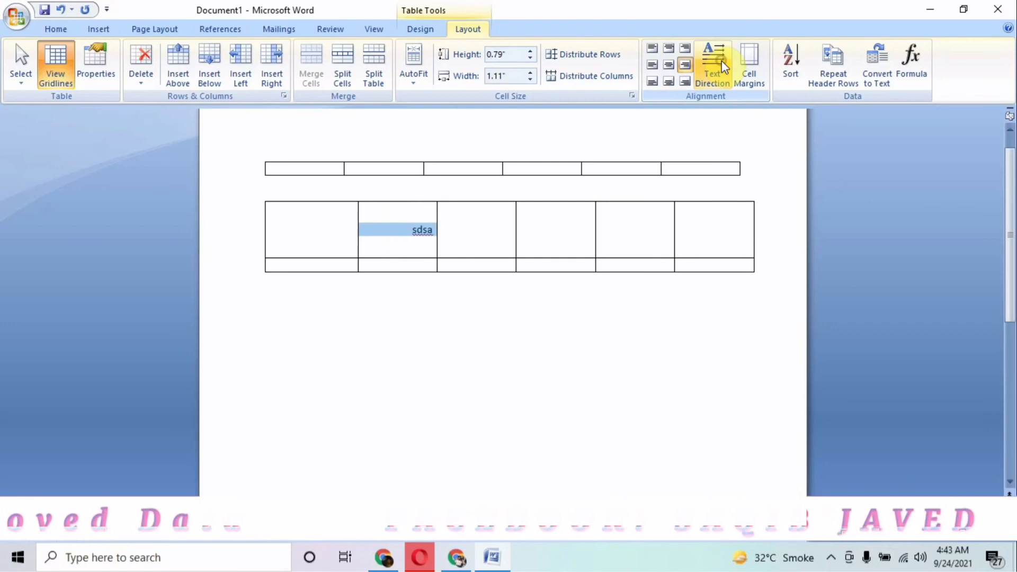
pyautogui.click(754, 74)
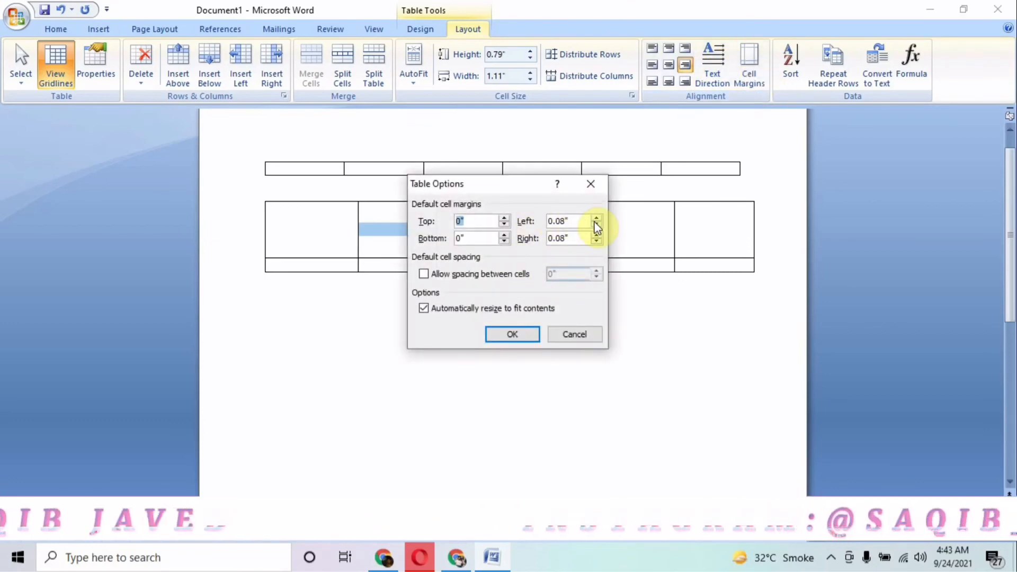
pyautogui.click(533, 333)
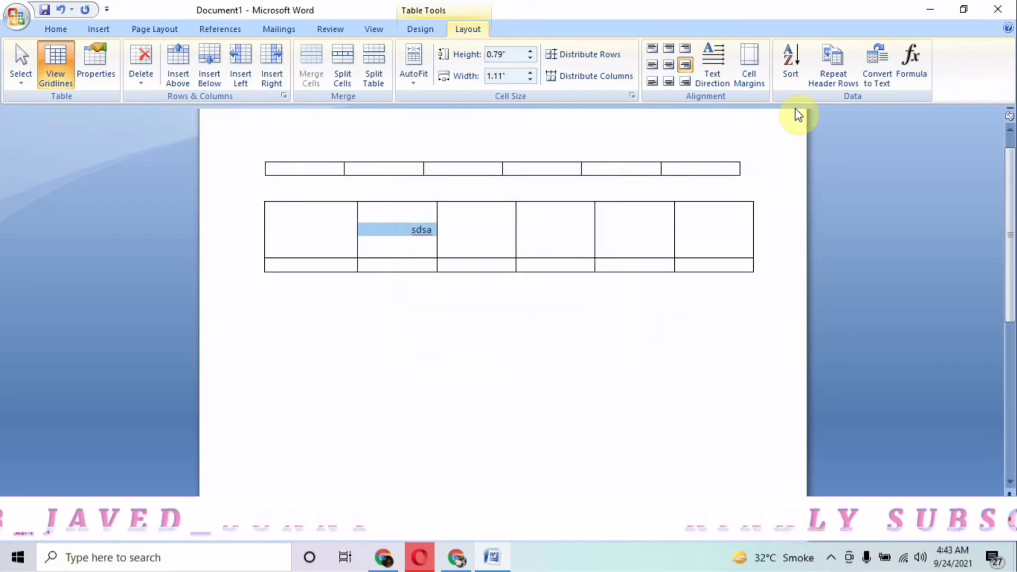
# Try converting the lower table to text separated by commas, and undo the conversion.
pyautogui.moveTo(796, 109)
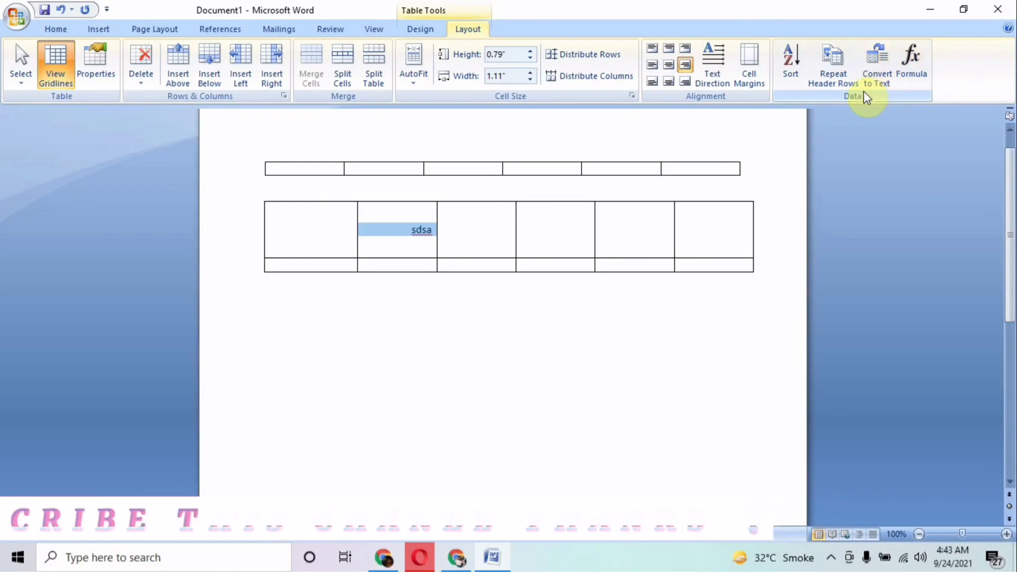
pyautogui.click(874, 64)
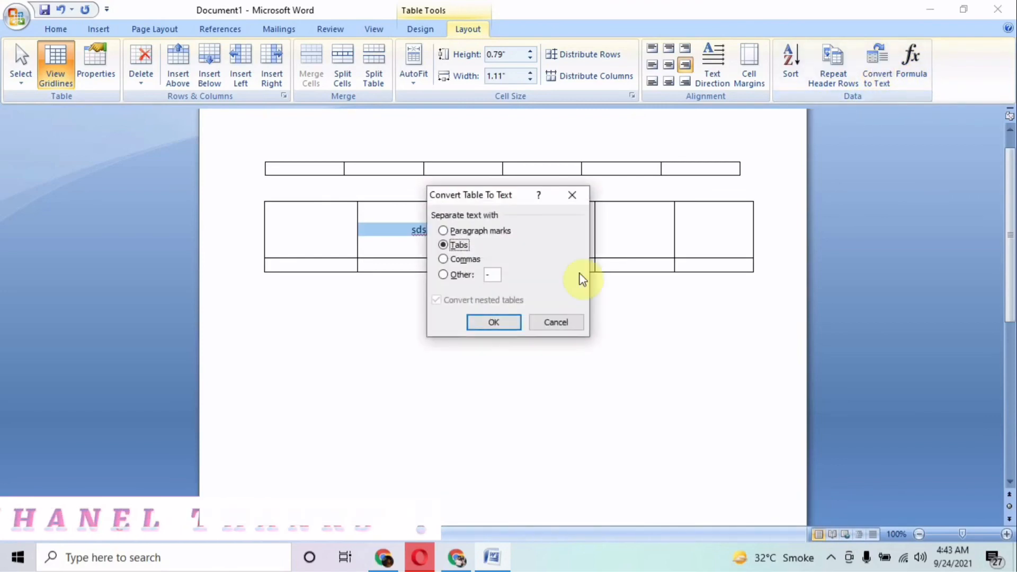
pyautogui.click(446, 260)
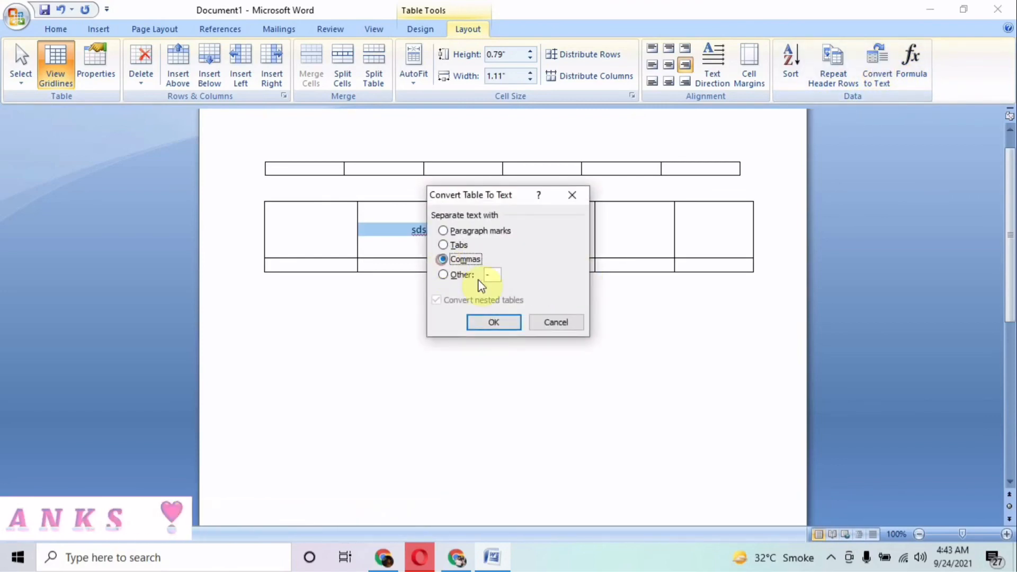
pyautogui.click(507, 321)
pyautogui.click(427, 252)
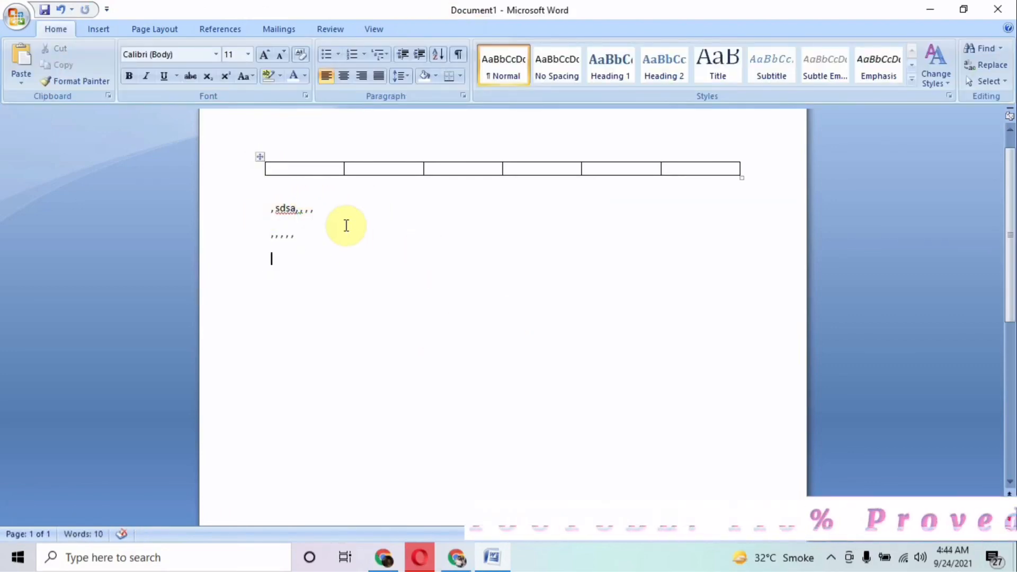
pyautogui.hotkey('ctrl', 'z')
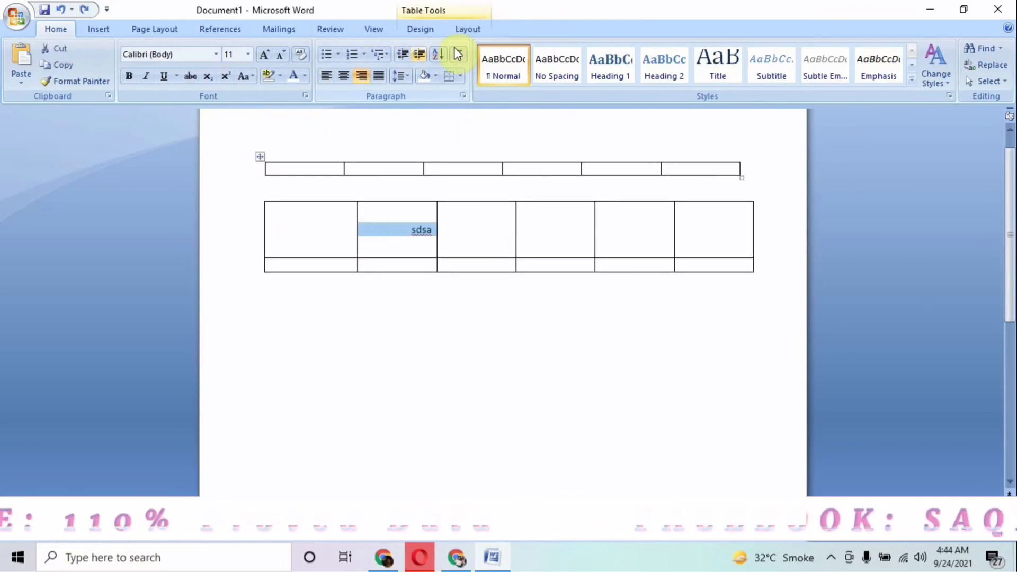
# Try converting the lower table to text separated by paragraph marks, and undo the conversion.
pyautogui.click(467, 29)
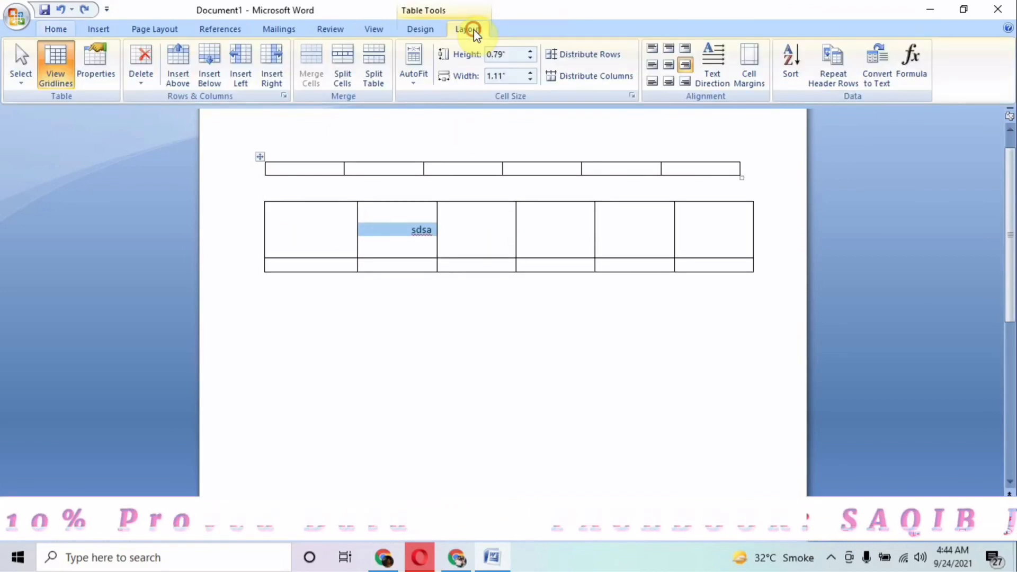
pyautogui.click(877, 78)
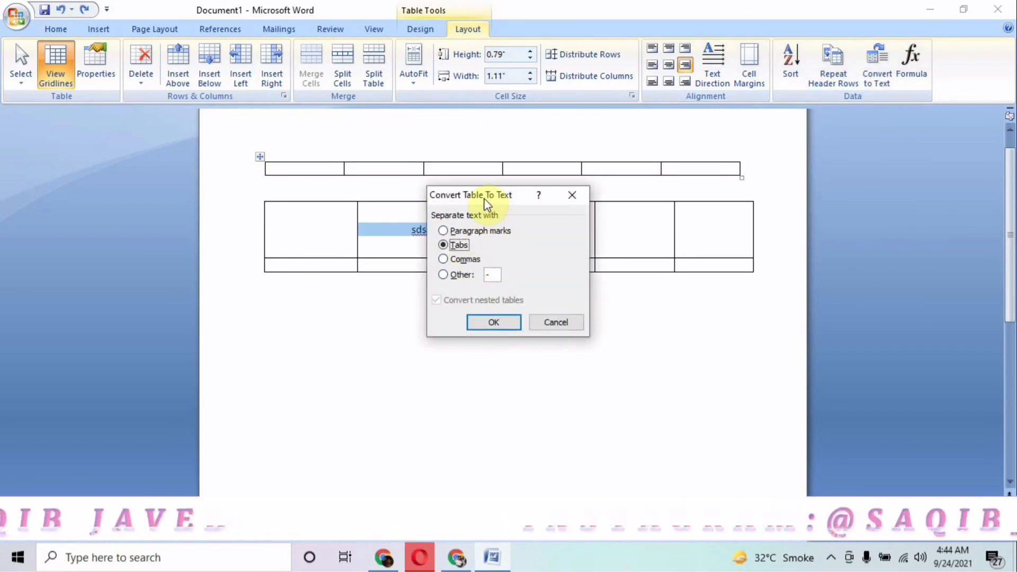
pyautogui.click(444, 232)
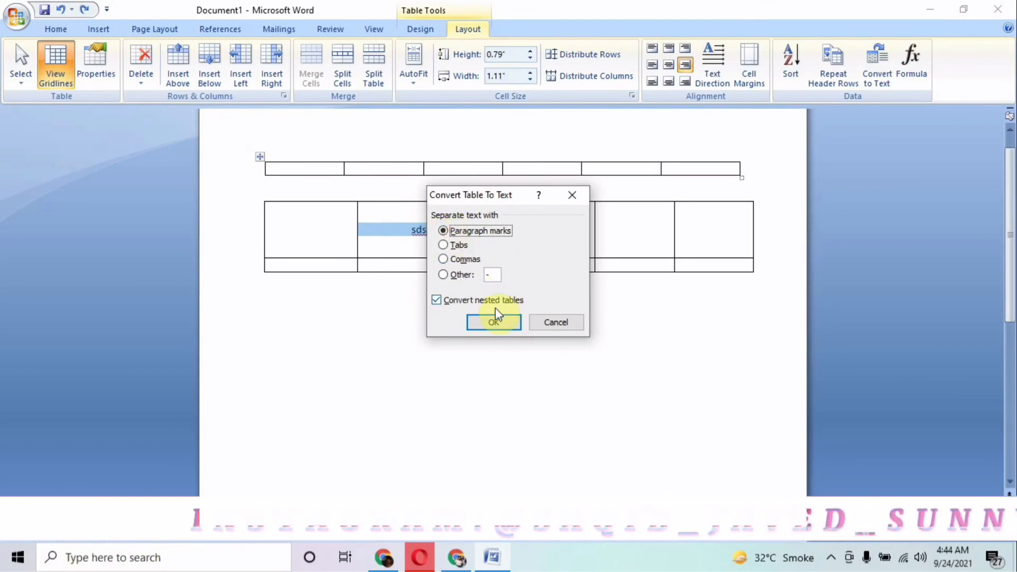
pyautogui.click(493, 322)
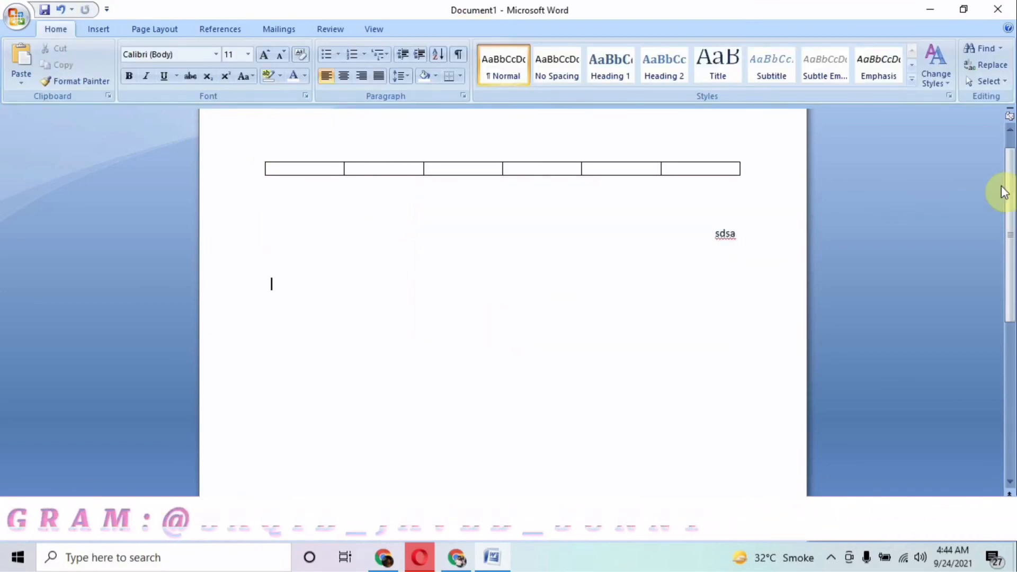
pyautogui.moveTo(1011, 199); pyautogui.dragTo(1014, 232)
pyautogui.hotkey('ctrl', 'z')
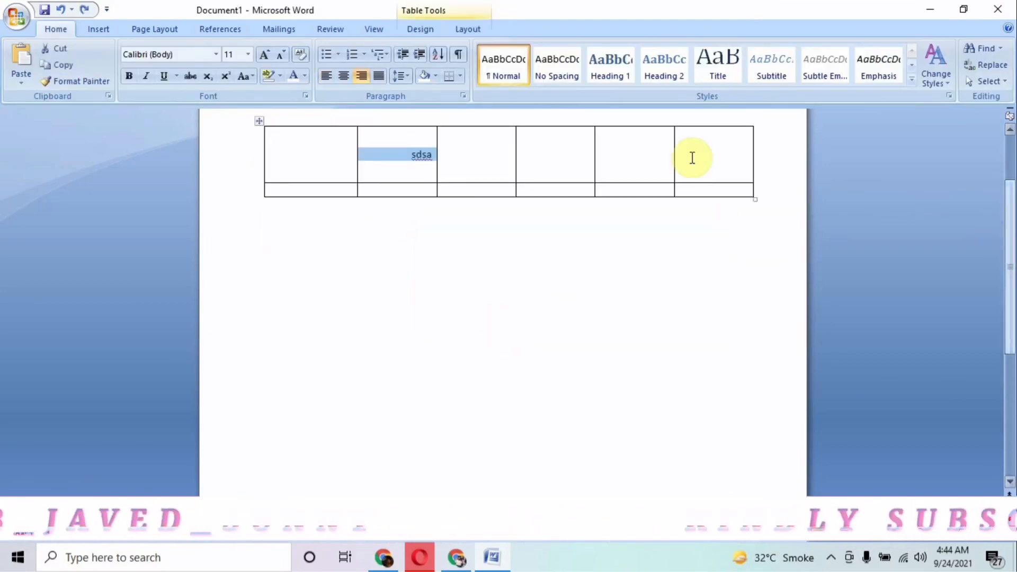
# Draw a large table by hand below the "sdsa" table and add a narrow column along its left side.
pyautogui.click(110, 33)
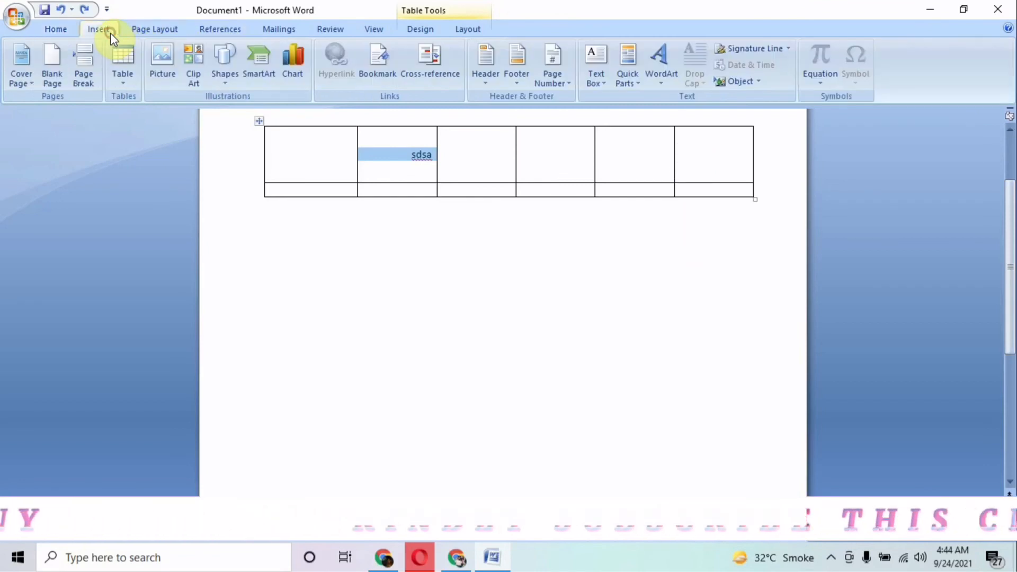
pyautogui.click(123, 62)
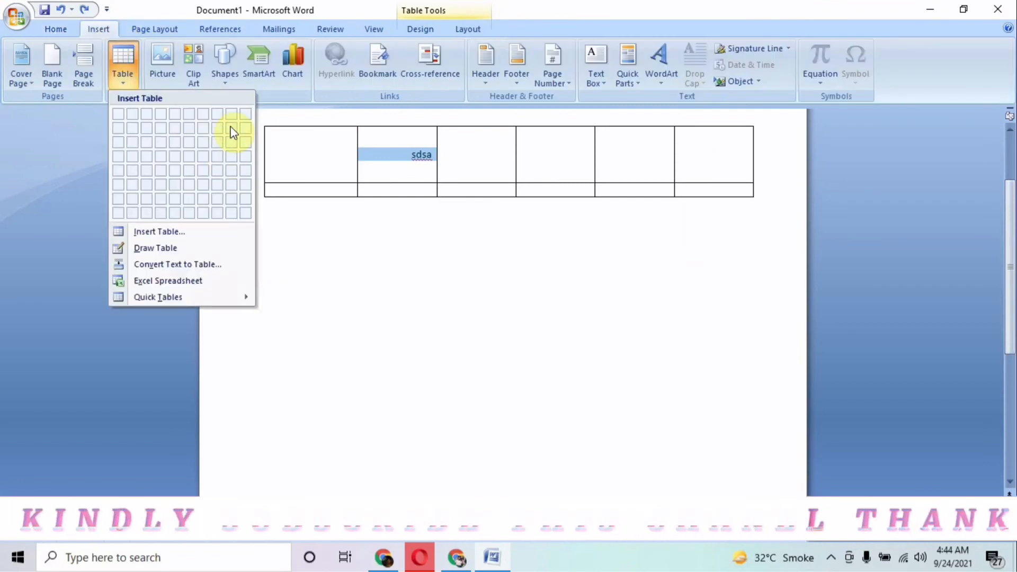
pyautogui.click(188, 249)
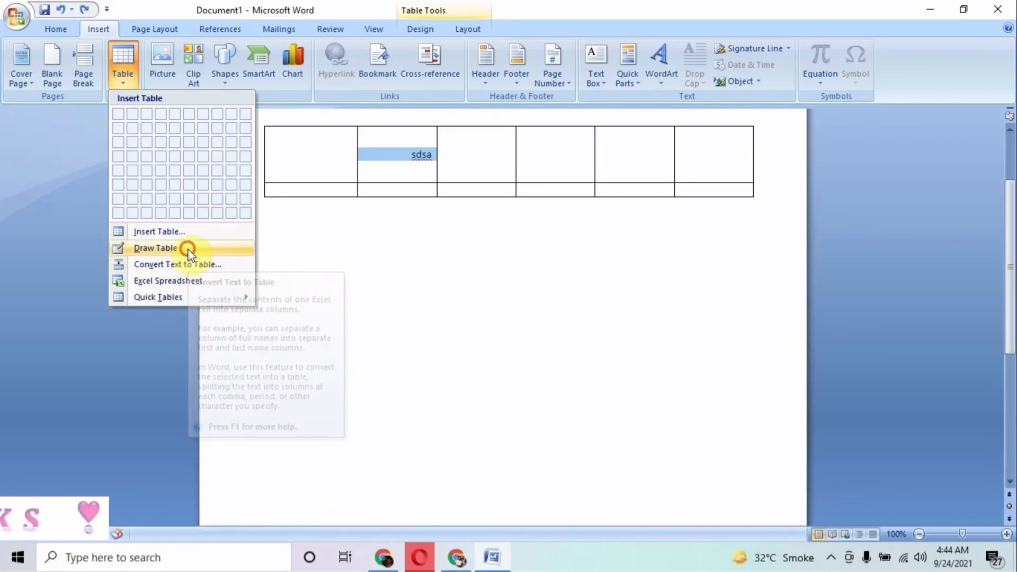
pyautogui.moveTo(326, 269)
pyautogui.mouseDown()
pyautogui.moveTo(322, 327)
pyautogui.moveTo(602, 445)
pyautogui.moveTo(688, 467)
pyautogui.mouseUp()
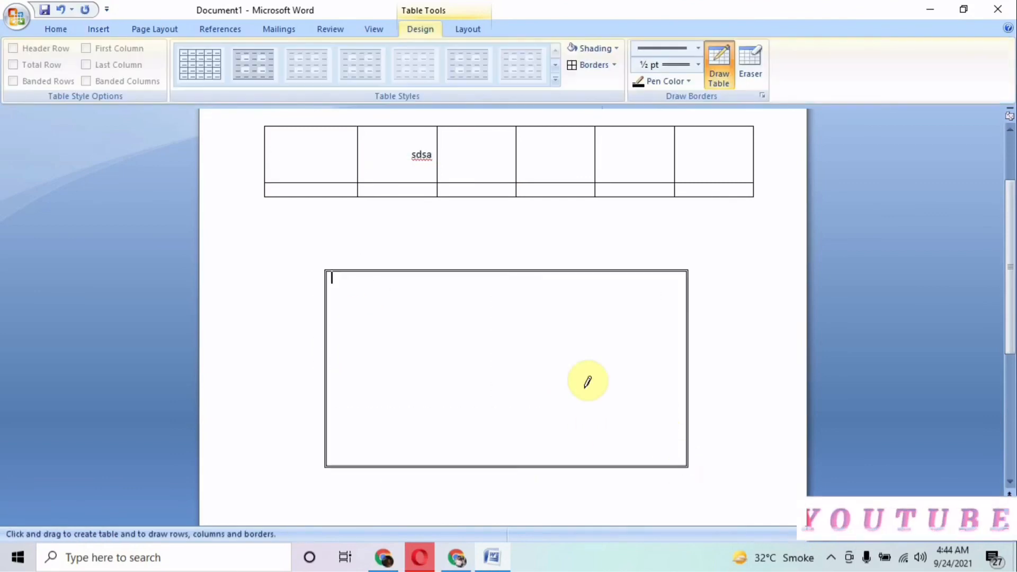
pyautogui.moveTo(285, 273); pyautogui.dragTo(325, 313)
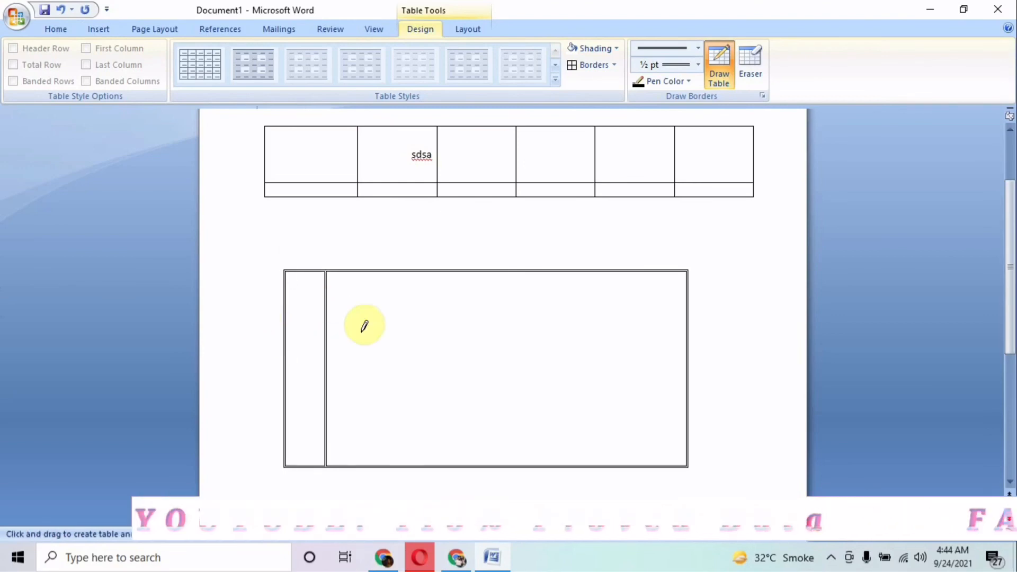
# Draw three small tables to the right of the large drawn table, dividing the middle one into two cells.
pyautogui.moveTo(712, 298); pyautogui.dragTo(777, 325)
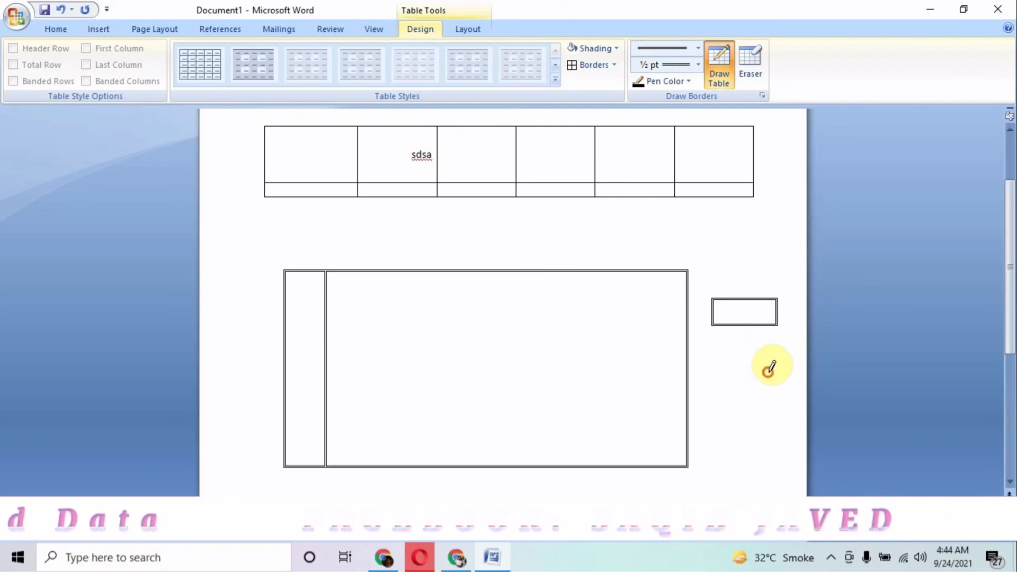
pyautogui.moveTo(769, 374)
pyautogui.mouseDown()
pyautogui.moveTo(741, 336)
pyautogui.moveTo(742, 375)
pyautogui.mouseUp()
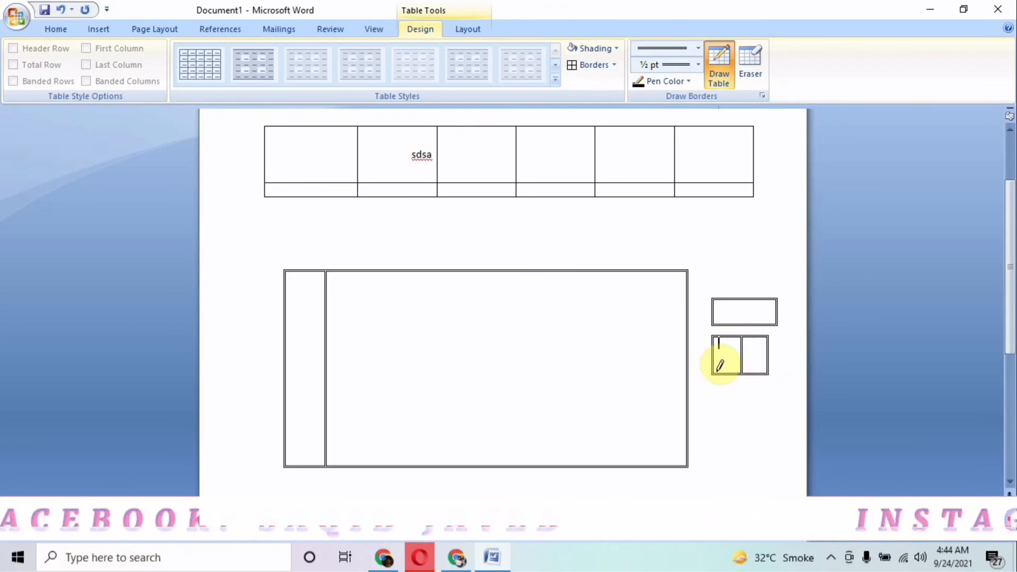
pyautogui.moveTo(716, 414)
pyautogui.mouseDown()
pyautogui.moveTo(761, 432)
pyautogui.moveTo(740, 442)
pyautogui.mouseUp()
pyautogui.press('Escape')
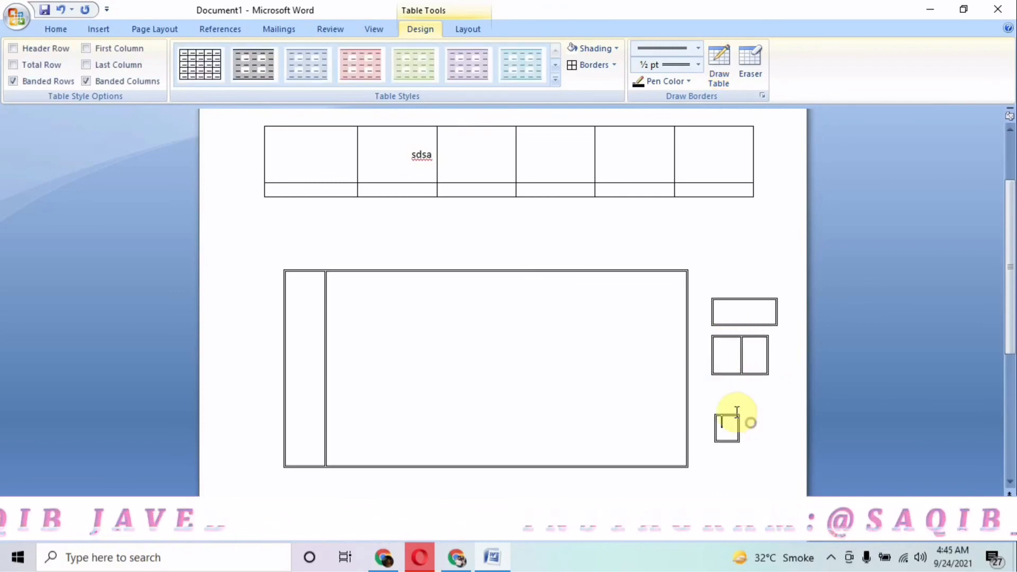
# Insert a page break below the large drawn table and go to the new page.
pyautogui.click(106, 30)
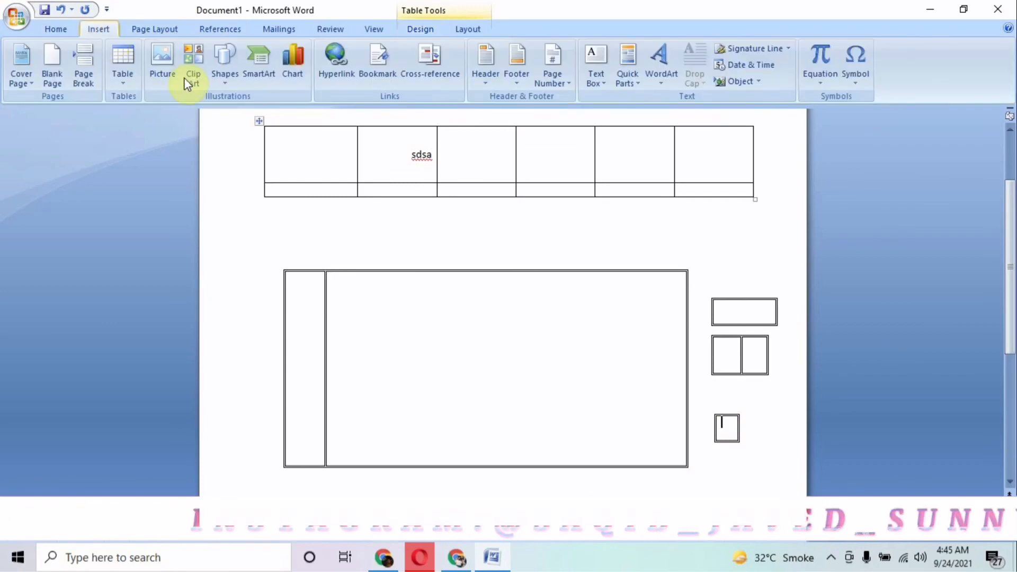
pyautogui.click(123, 74)
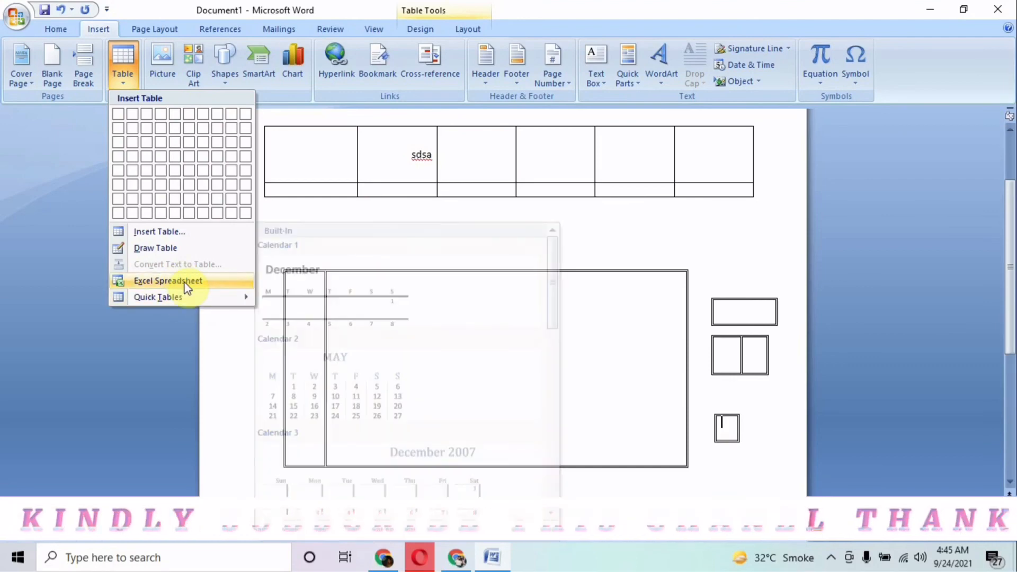
pyautogui.moveTo(200, 303)
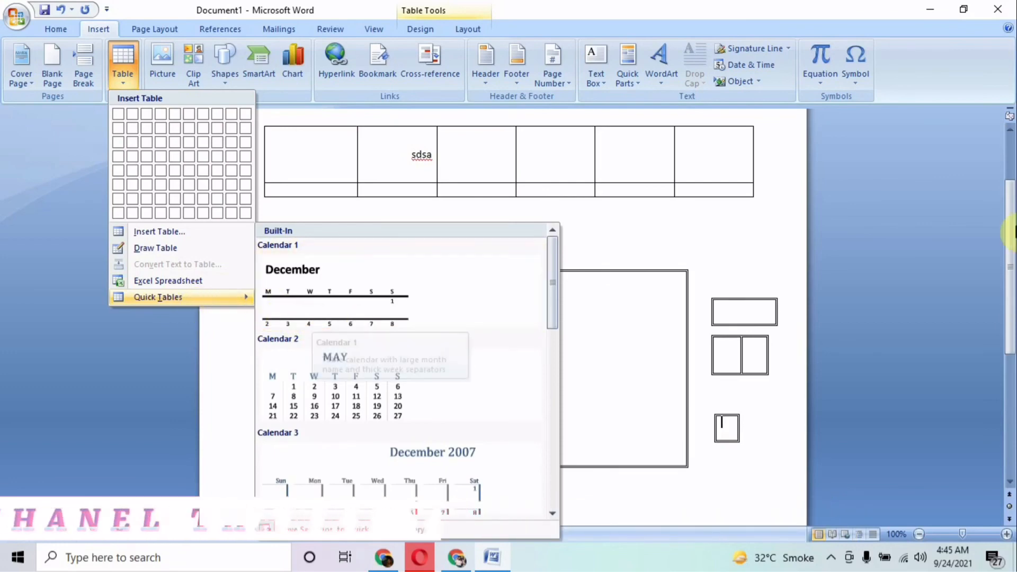
pyautogui.moveTo(1011, 239); pyautogui.dragTo(1011, 342)
pyautogui.click(480, 365)
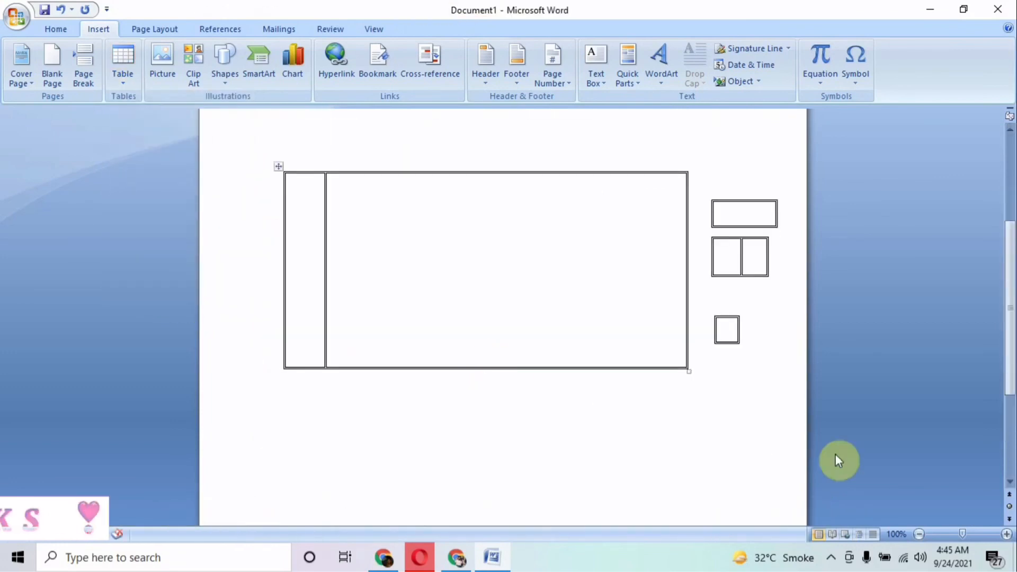
pyautogui.click(84, 63)
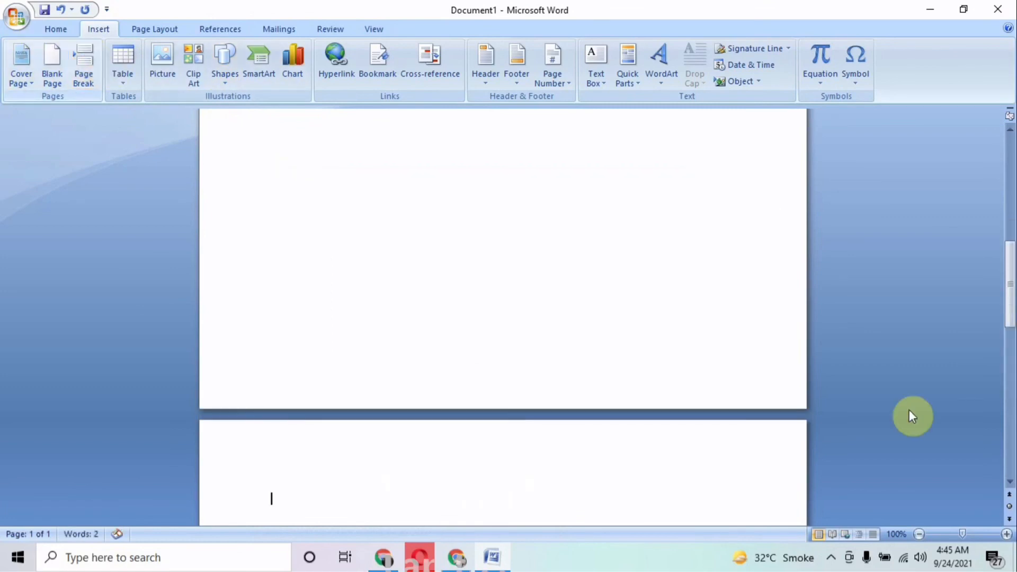
pyautogui.moveTo(1011, 266); pyautogui.dragTo(1011, 392)
pyautogui.click(545, 270)
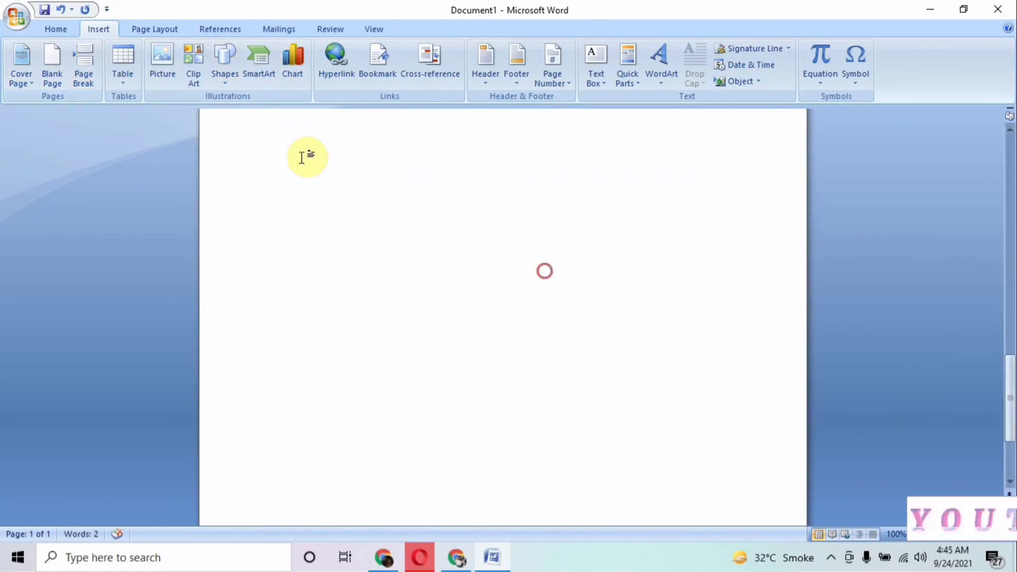
# Insert the Calendar 2 quick table on the new page and place the insertion point beside it.
pyautogui.click(120, 60)
pyautogui.moveTo(183, 300)
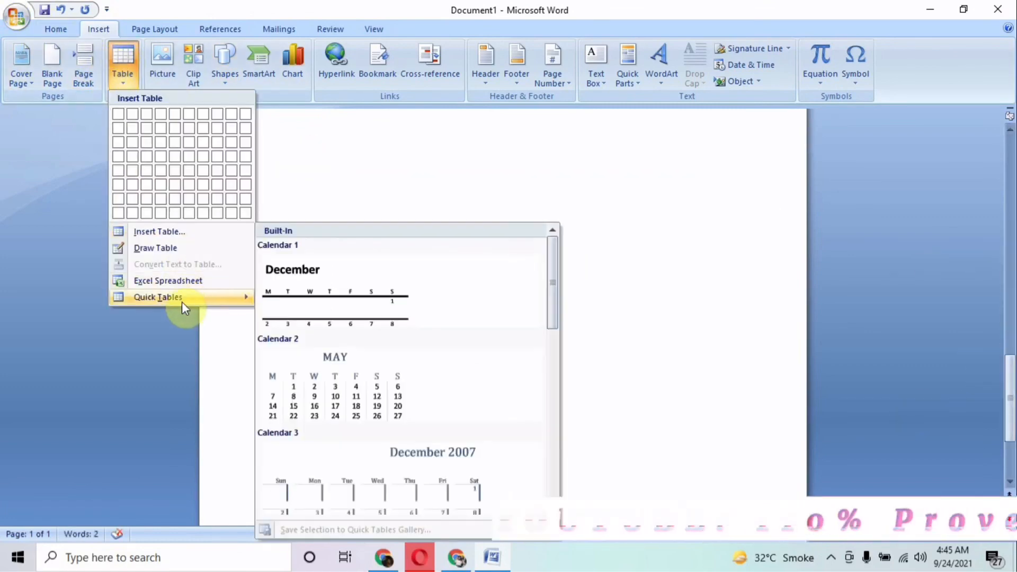
pyautogui.click(341, 391)
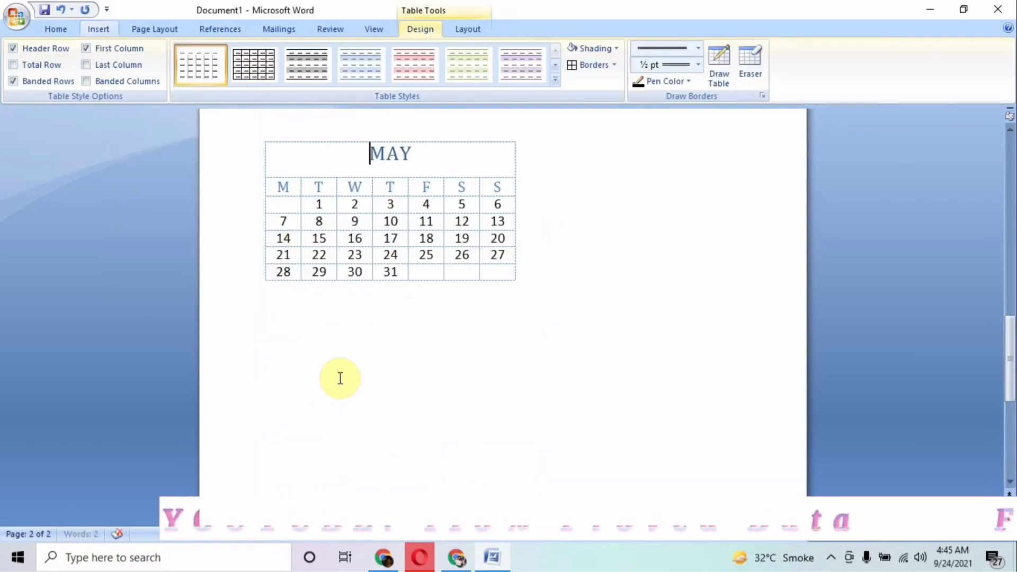
pyautogui.click(594, 234)
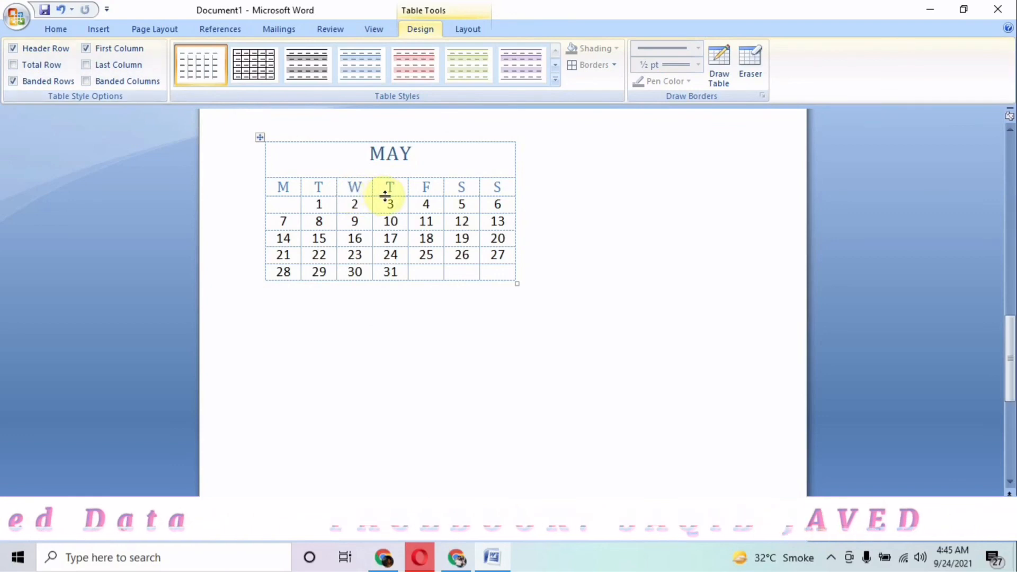
pyautogui.moveTo(417, 154); pyautogui.dragTo(308, 159)
pyautogui.click(595, 249)
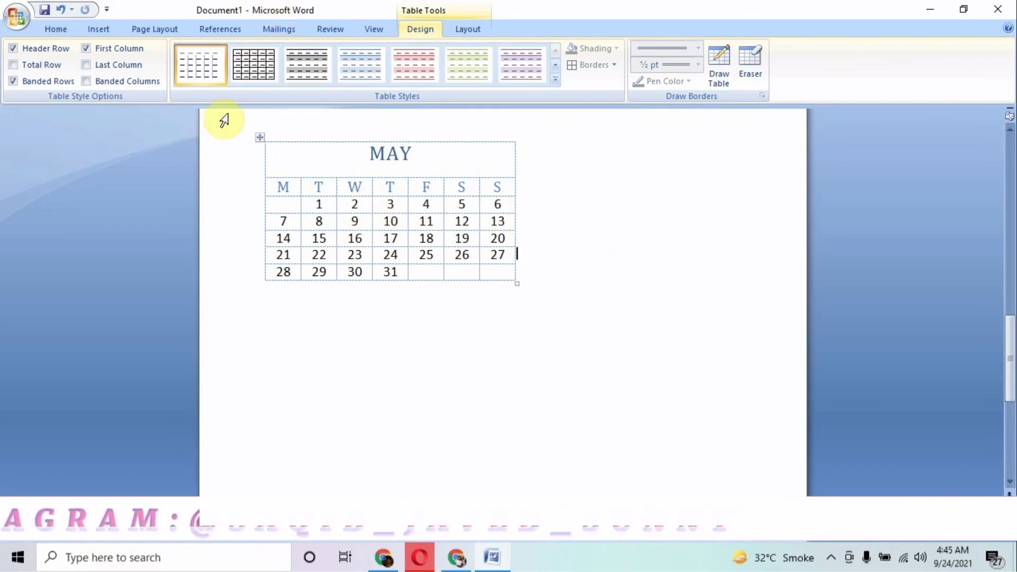
pyautogui.click(95, 32)
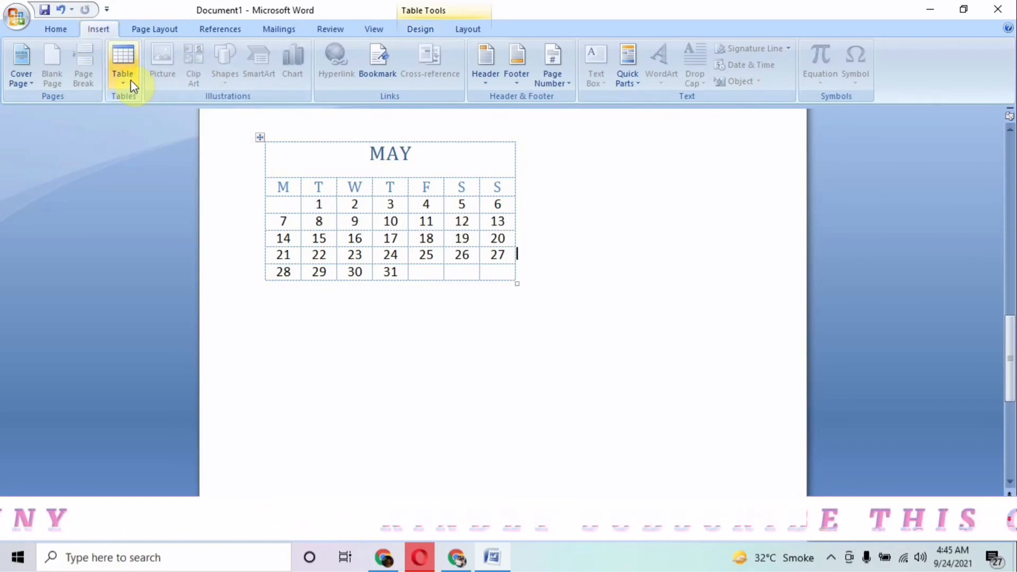